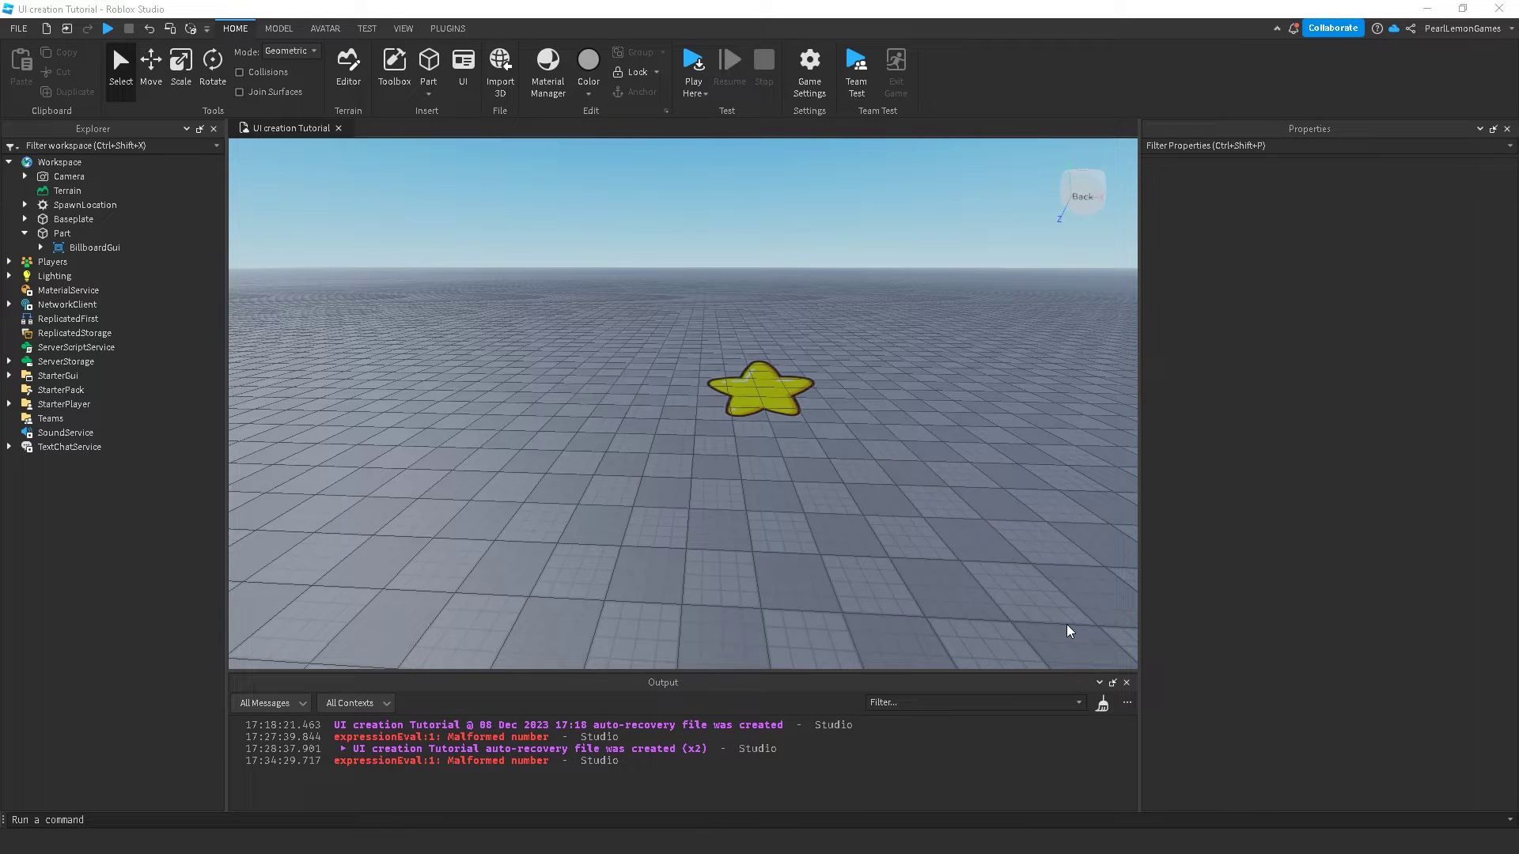
- Duplicate the star-billboard part, move the copy aside, and delete the copy's BillboardGui
{"action": "right_click_drag", "start_coordinate": [556, 453], "coordinate": [557, 453]}
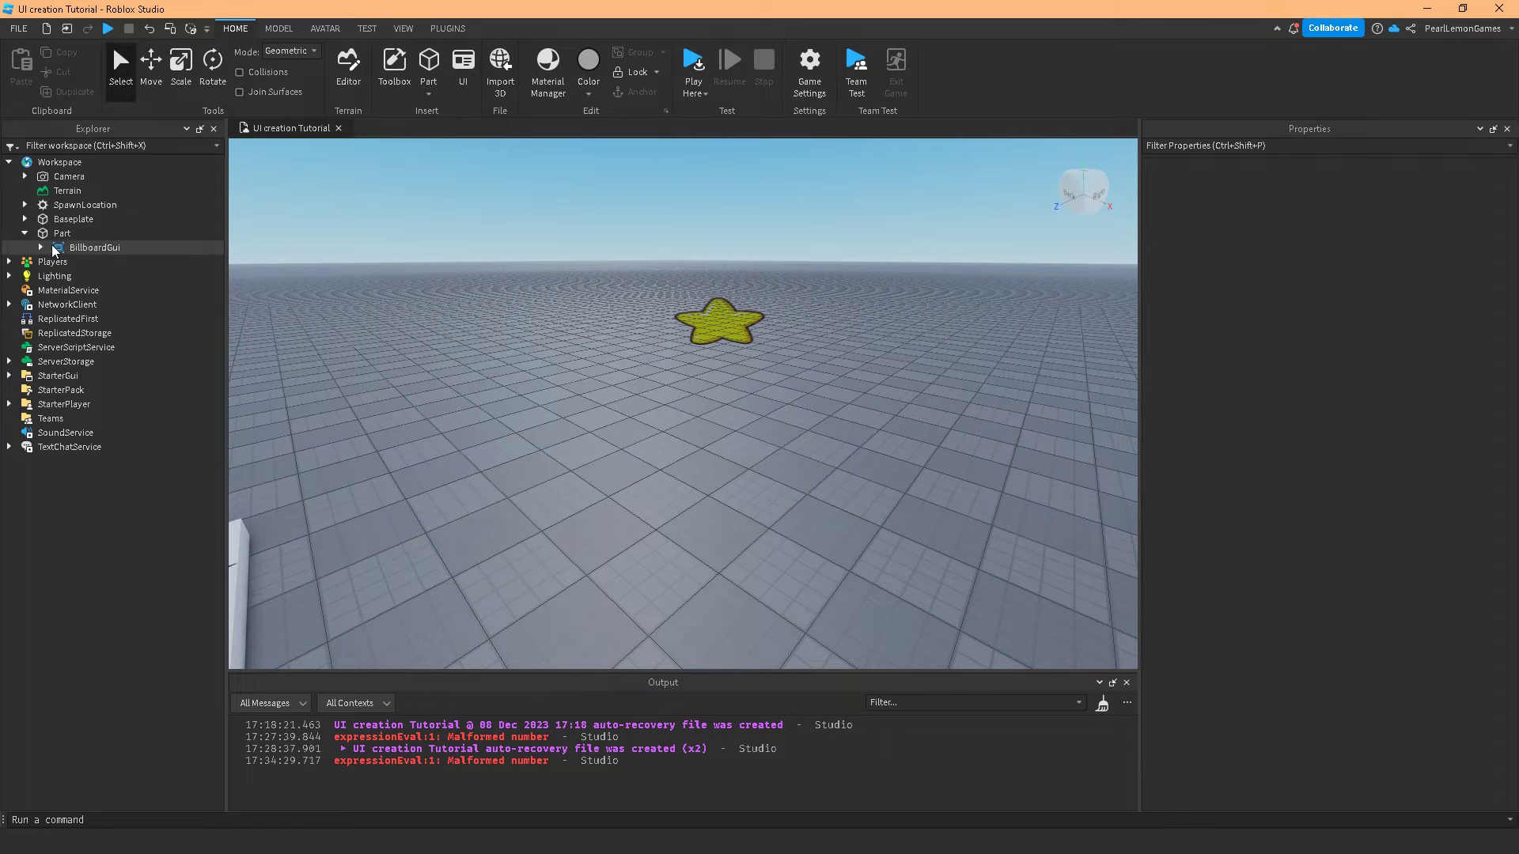
{"action": "right_click_drag", "start_coordinate": [779, 448], "coordinate": [777, 435]}
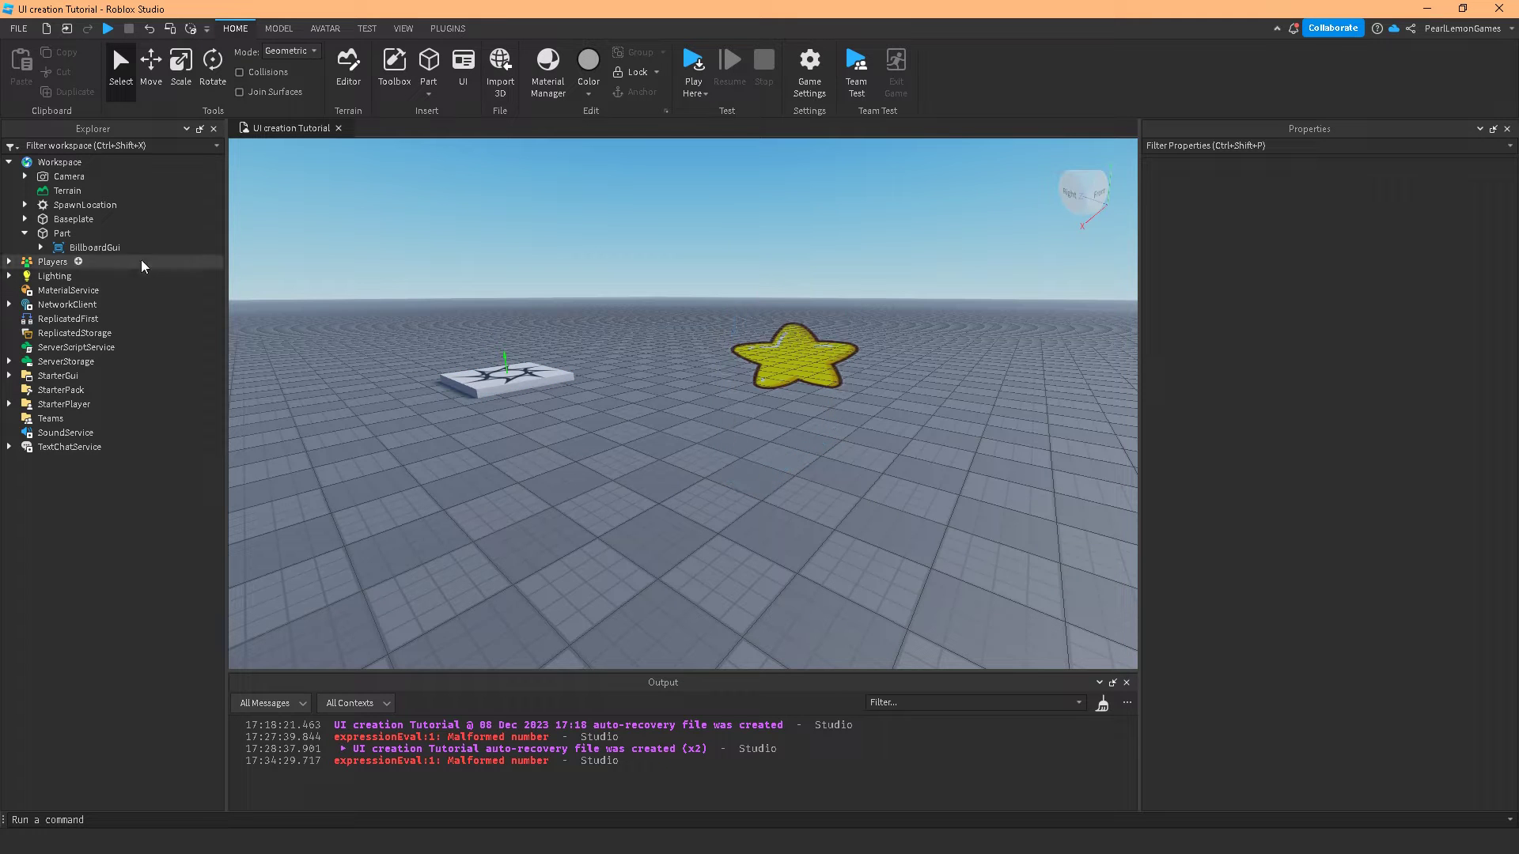
{"action": "left_click", "coordinate": [62, 234]}
{"action": "key", "text": "ctrl+d"}
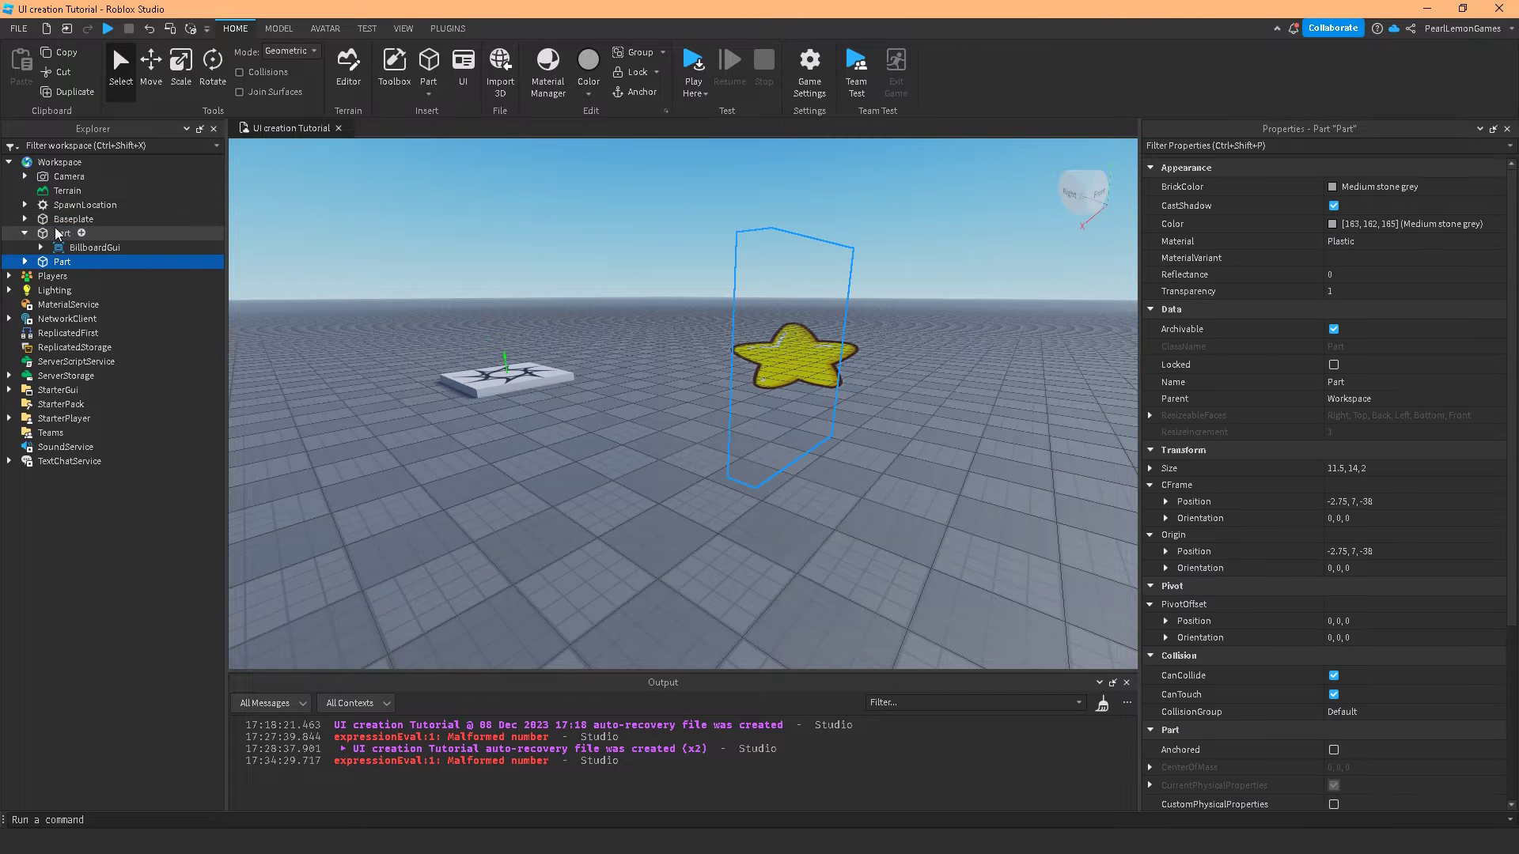
{"action": "left_click_drag", "start_coordinate": [764, 435], "coordinate": [601, 559]}
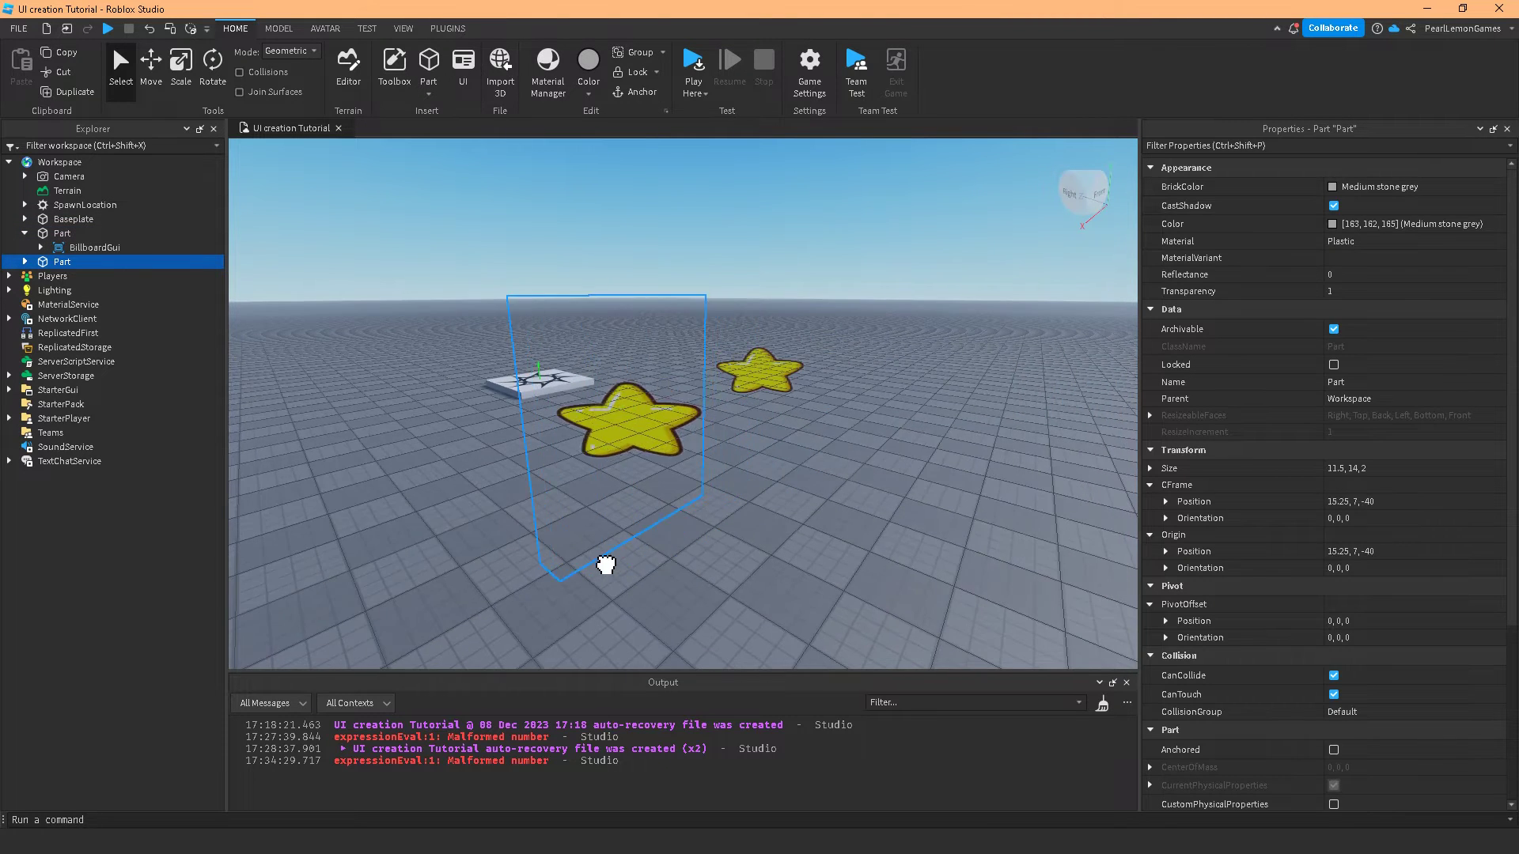
{"action": "left_click", "coordinate": [26, 261]}
{"action": "left_click", "coordinate": [71, 276]}
{"action": "right_click", "coordinate": [69, 273]}
{"action": "left_click", "coordinate": [117, 365]}
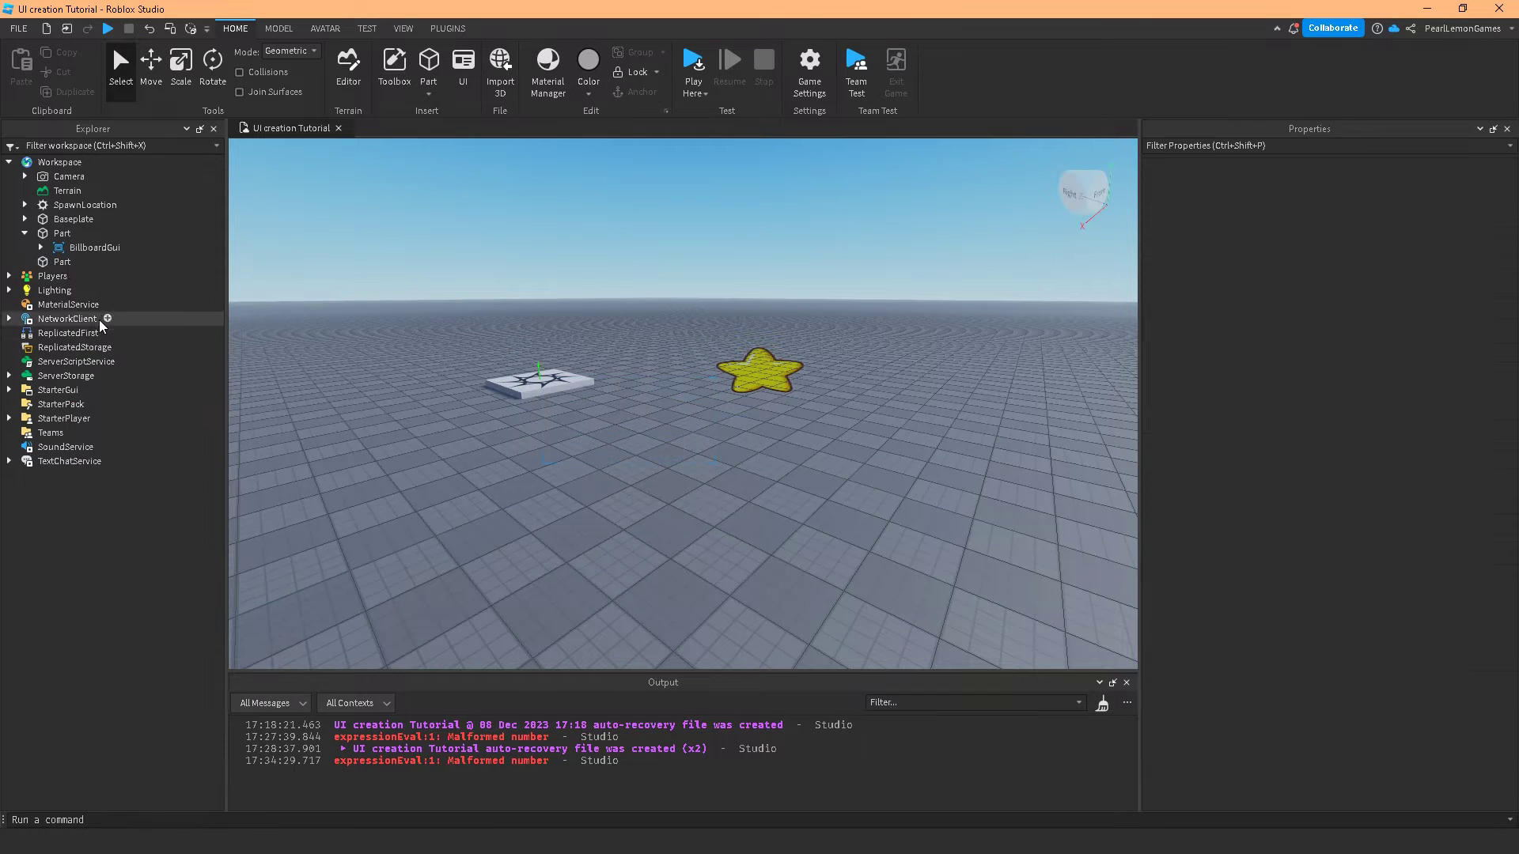
- Insert a Decal into the copied part and set its Texture to the star image
{"action": "left_click", "coordinate": [78, 260]}
{"action": "key", "text": "ctrl+i"}
{"action": "type", "text": "de"}
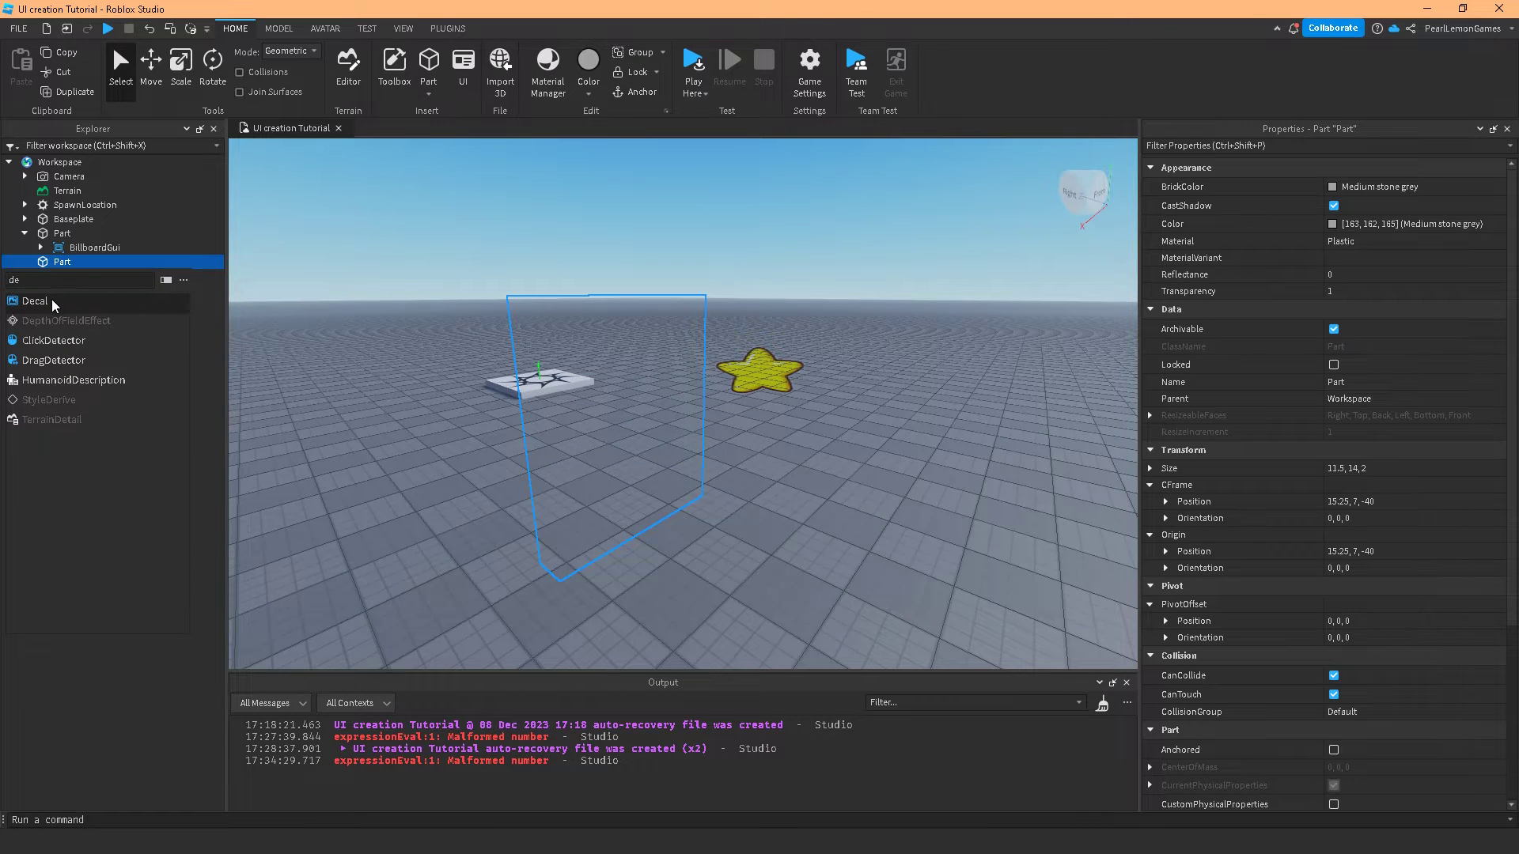
{"action": "left_click", "coordinate": [53, 299]}
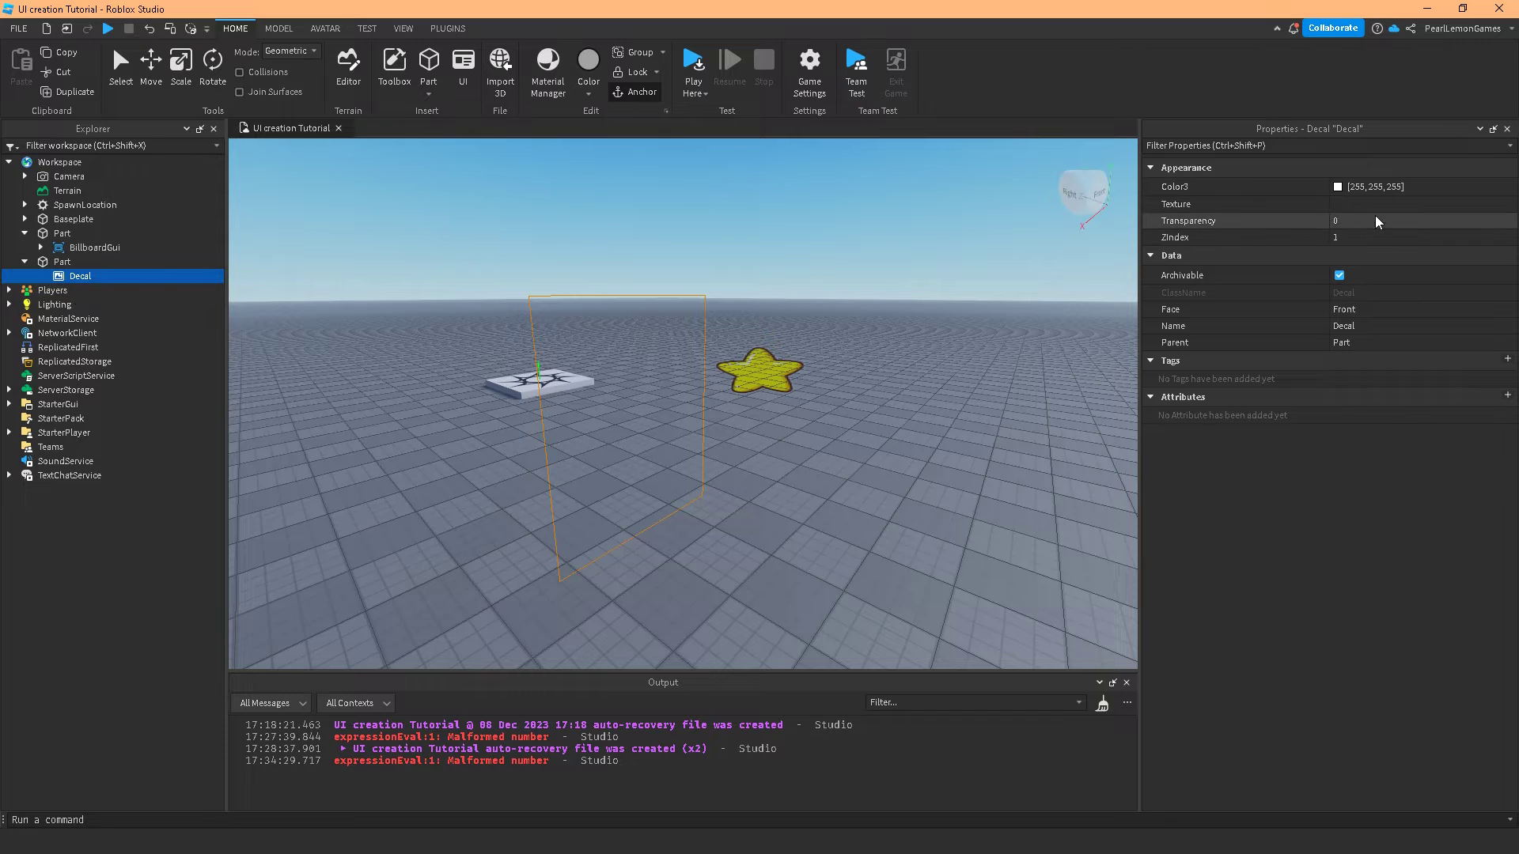
{"action": "left_click", "coordinate": [1380, 204]}
{"action": "left_click", "coordinate": [1282, 295]}
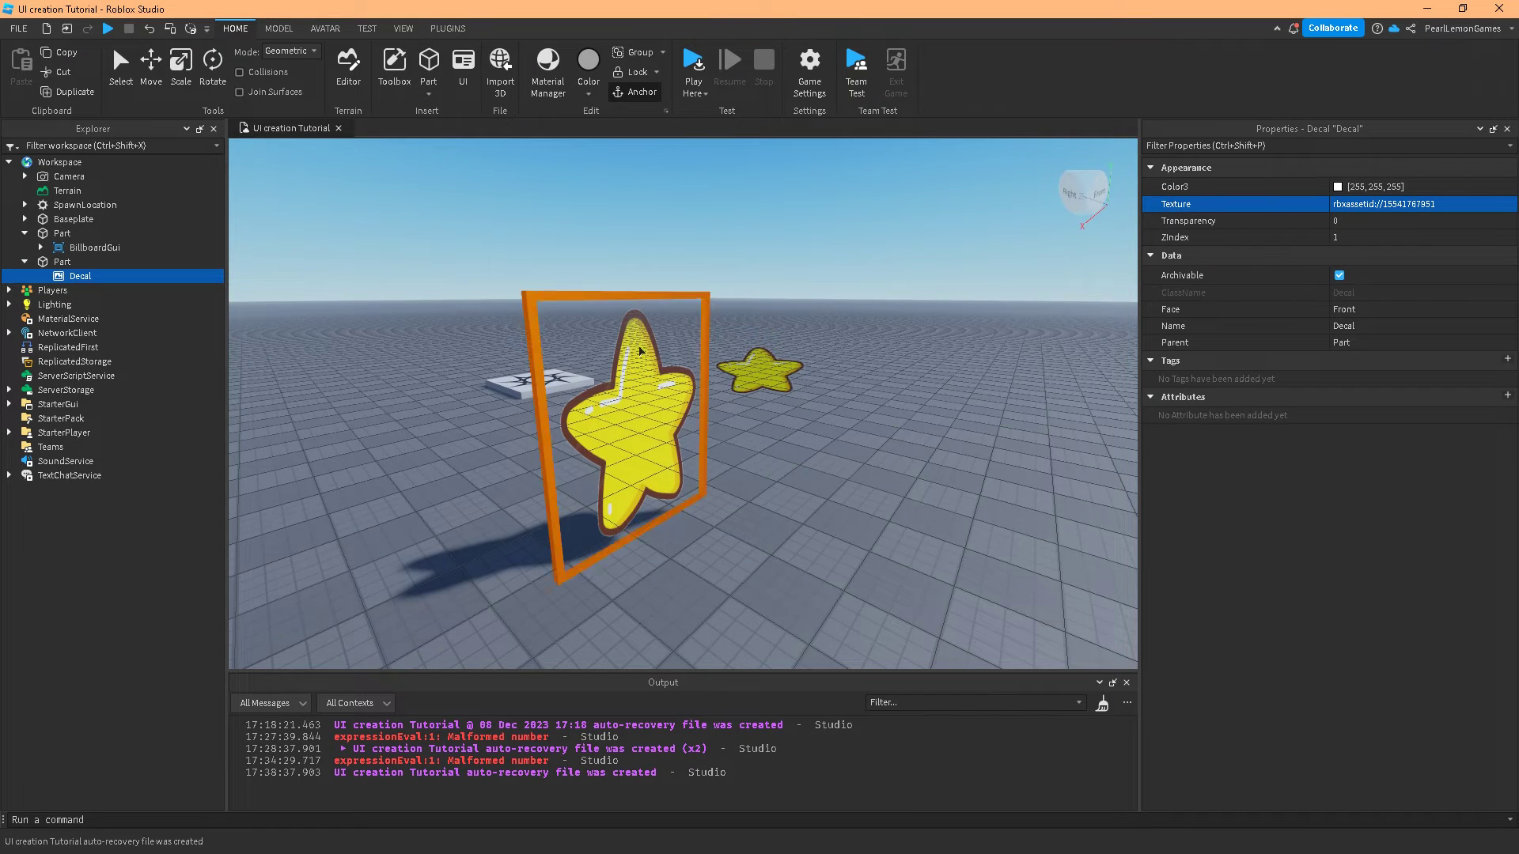
{"action": "right_click_drag", "start_coordinate": [806, 574], "coordinate": [823, 570]}
{"action": "right_click_drag", "start_coordinate": [851, 522], "coordinate": [851, 528]}
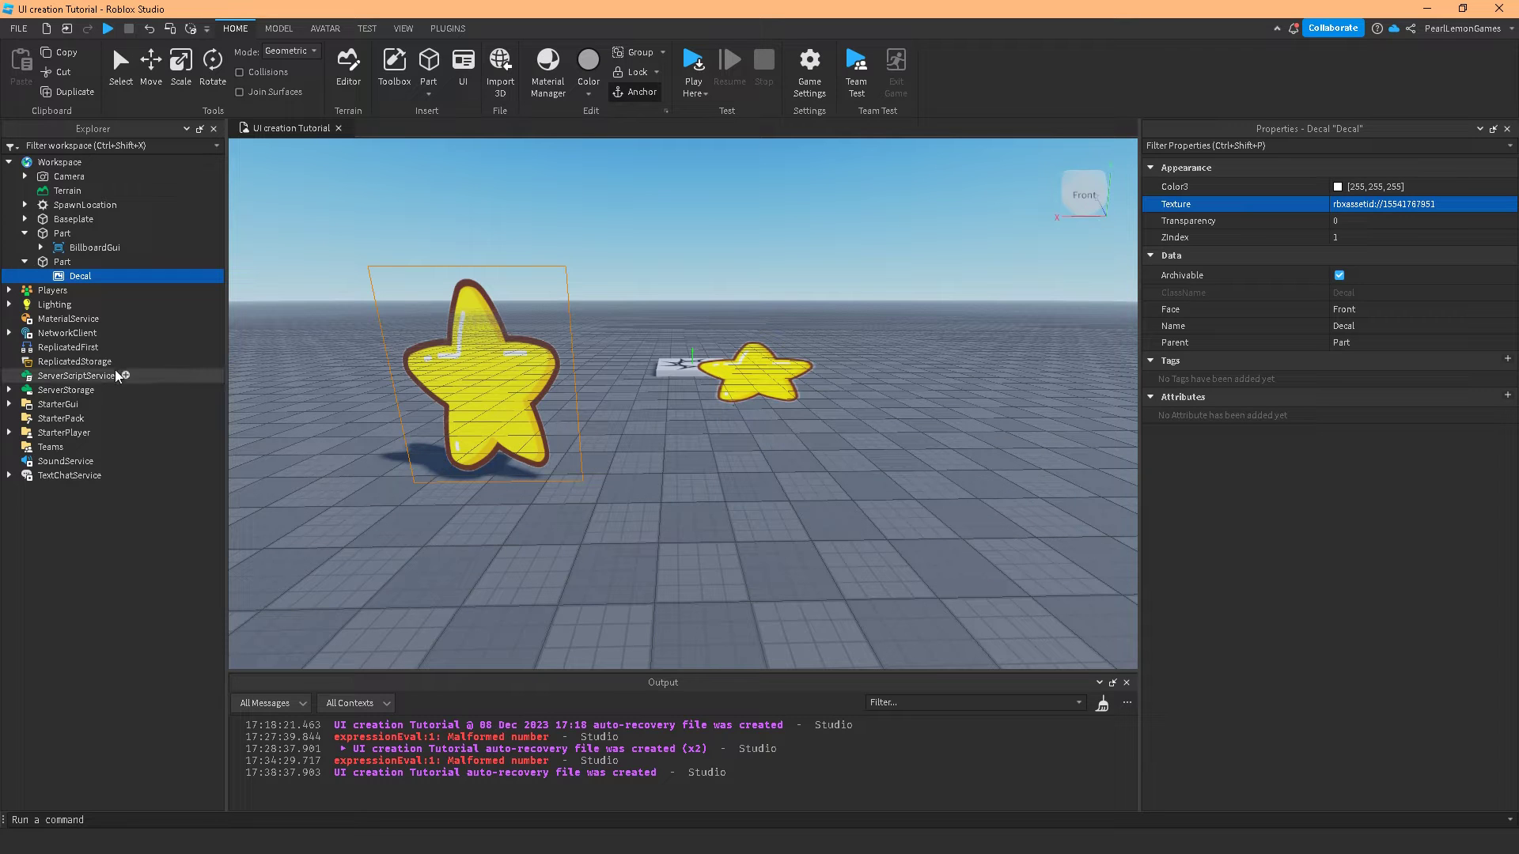
{"action": "mouse_move", "coordinate": [62, 261]}
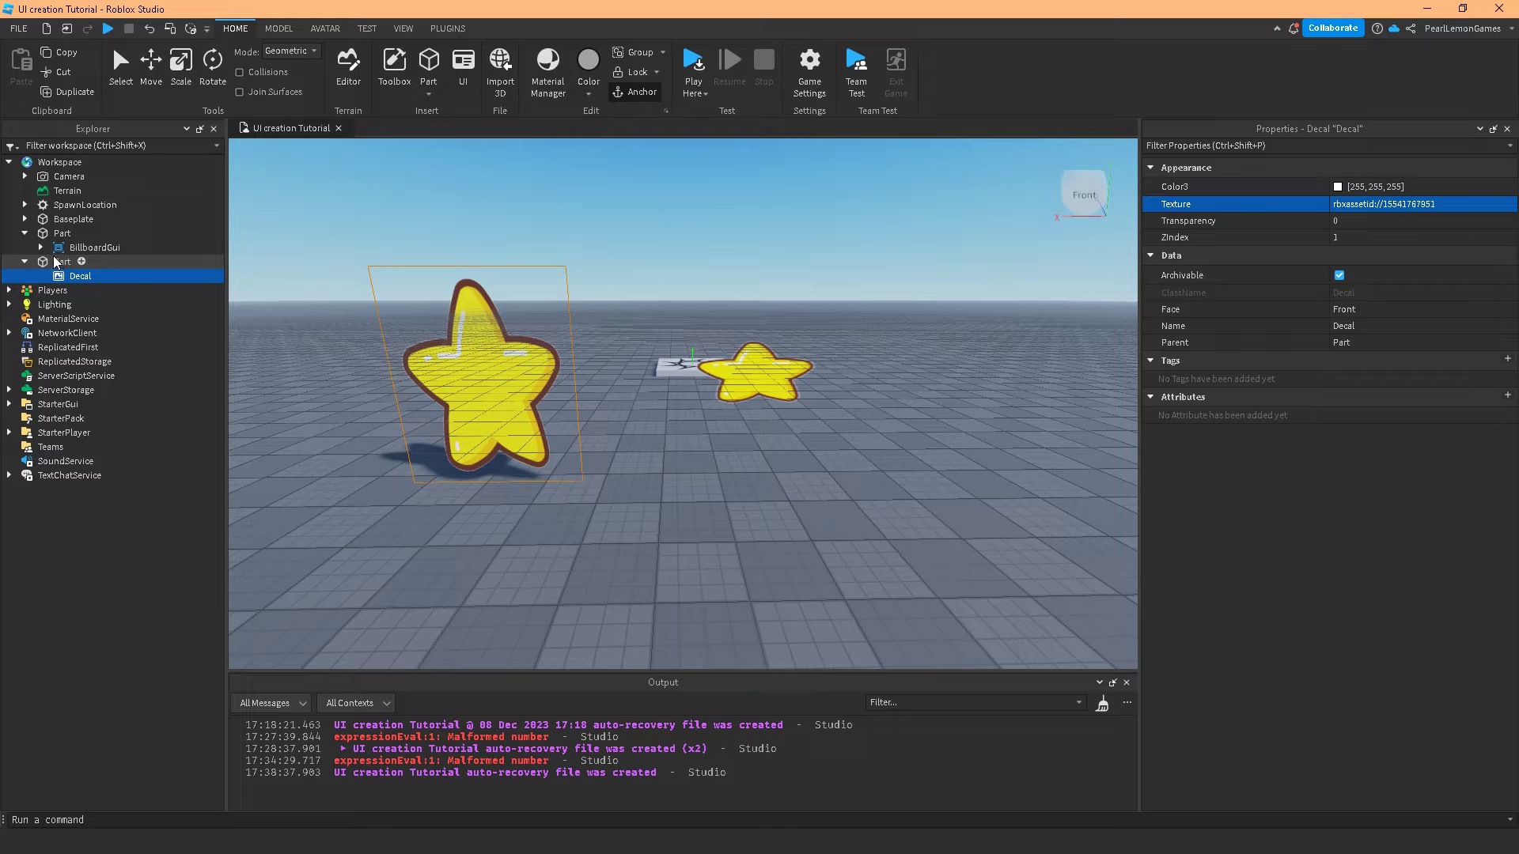
- Set the star BillboardGui's MaxDistance to 100
{"action": "left_click", "coordinate": [40, 247]}
{"action": "left_click", "coordinate": [215, 233]}
{"action": "left_click", "coordinate": [179, 218]}
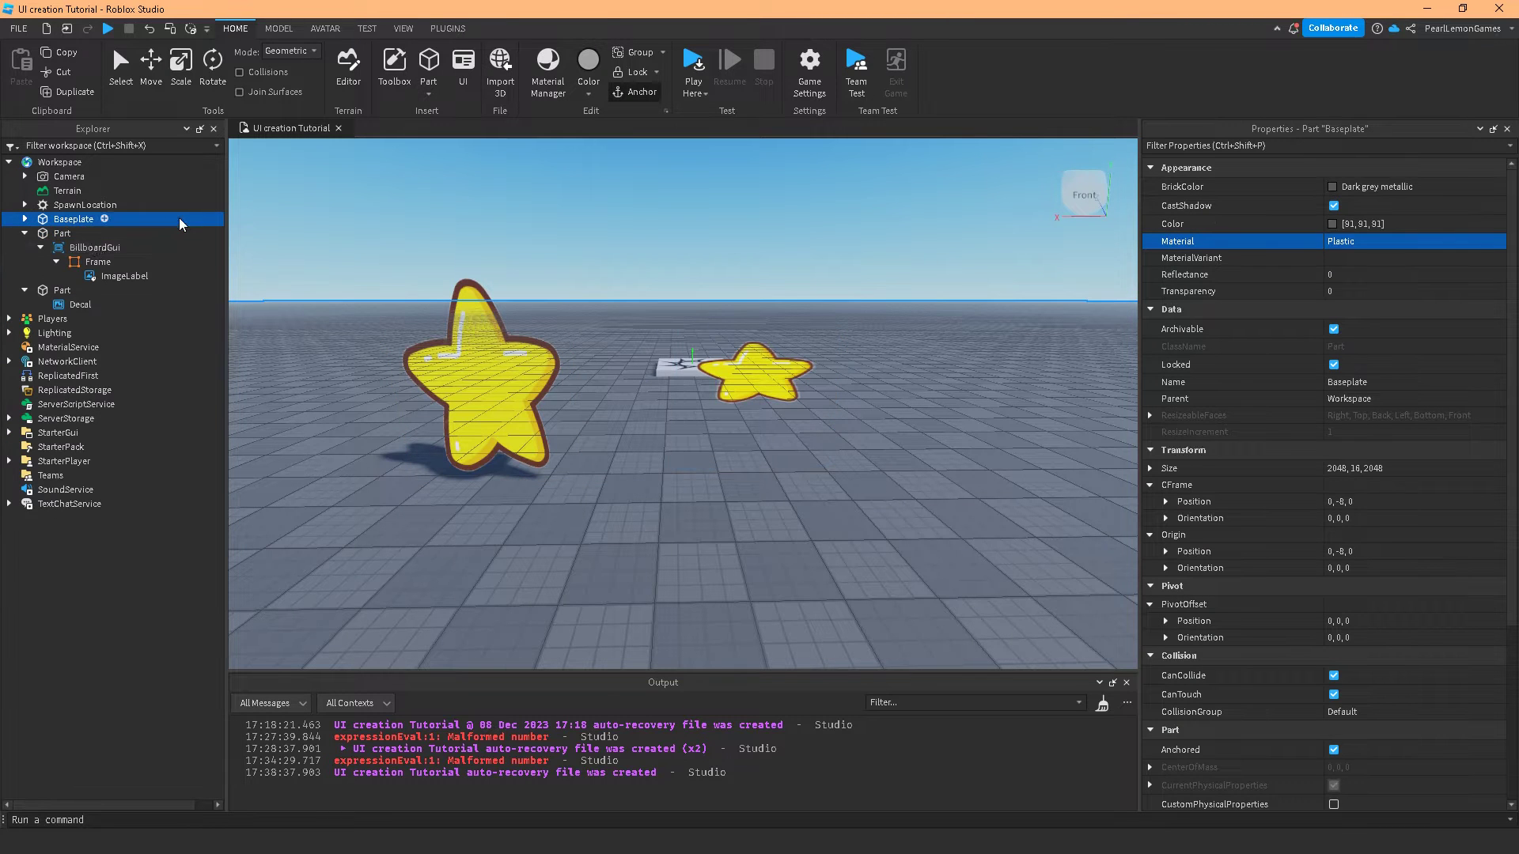
{"action": "left_click", "coordinate": [79, 233]}
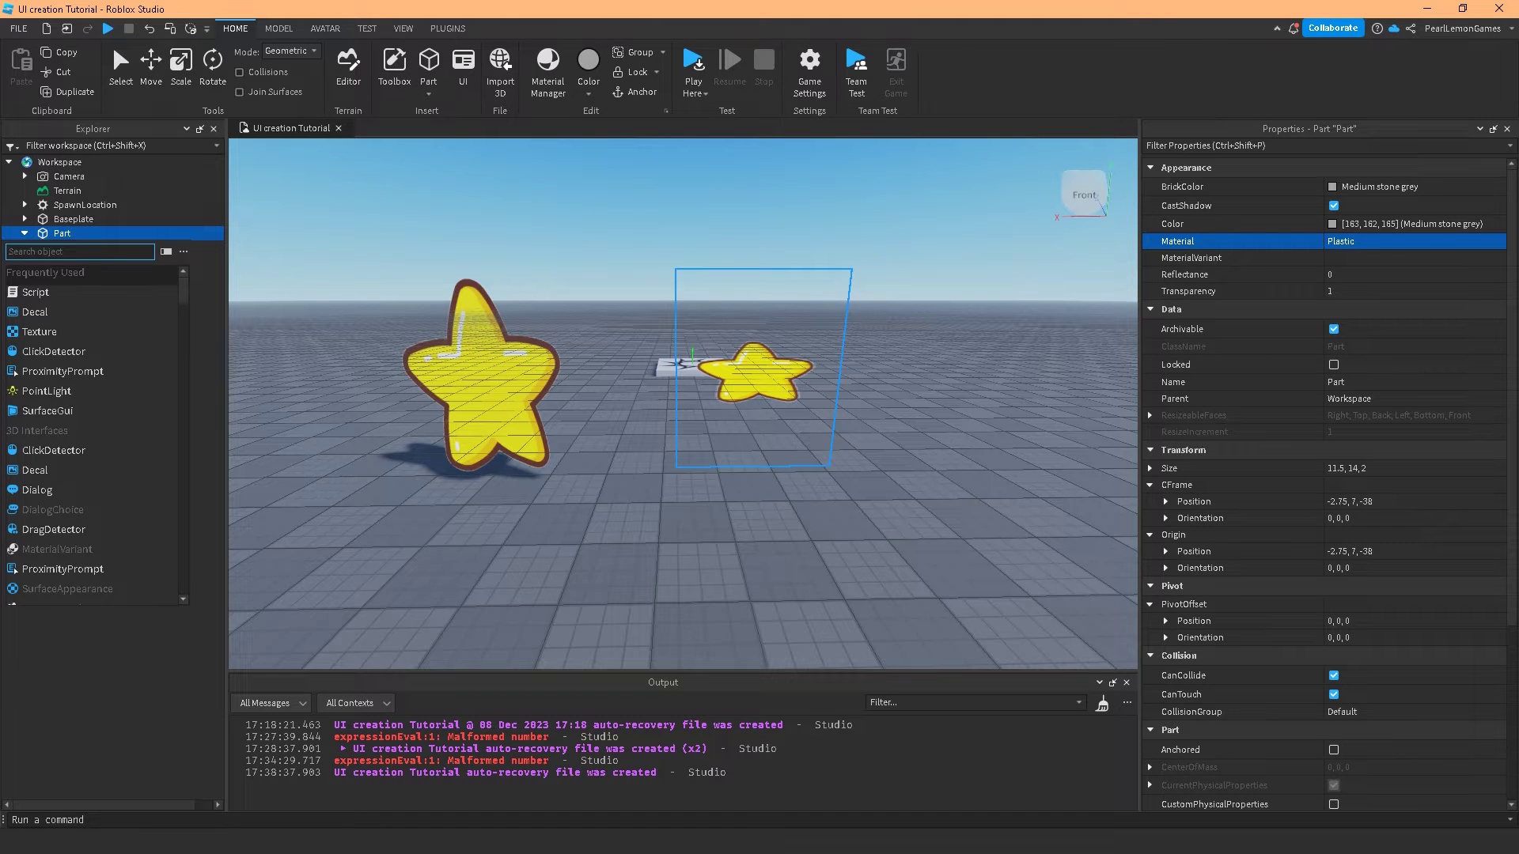
{"action": "left_click", "coordinate": [143, 718]}
{"action": "left_click", "coordinate": [101, 252]}
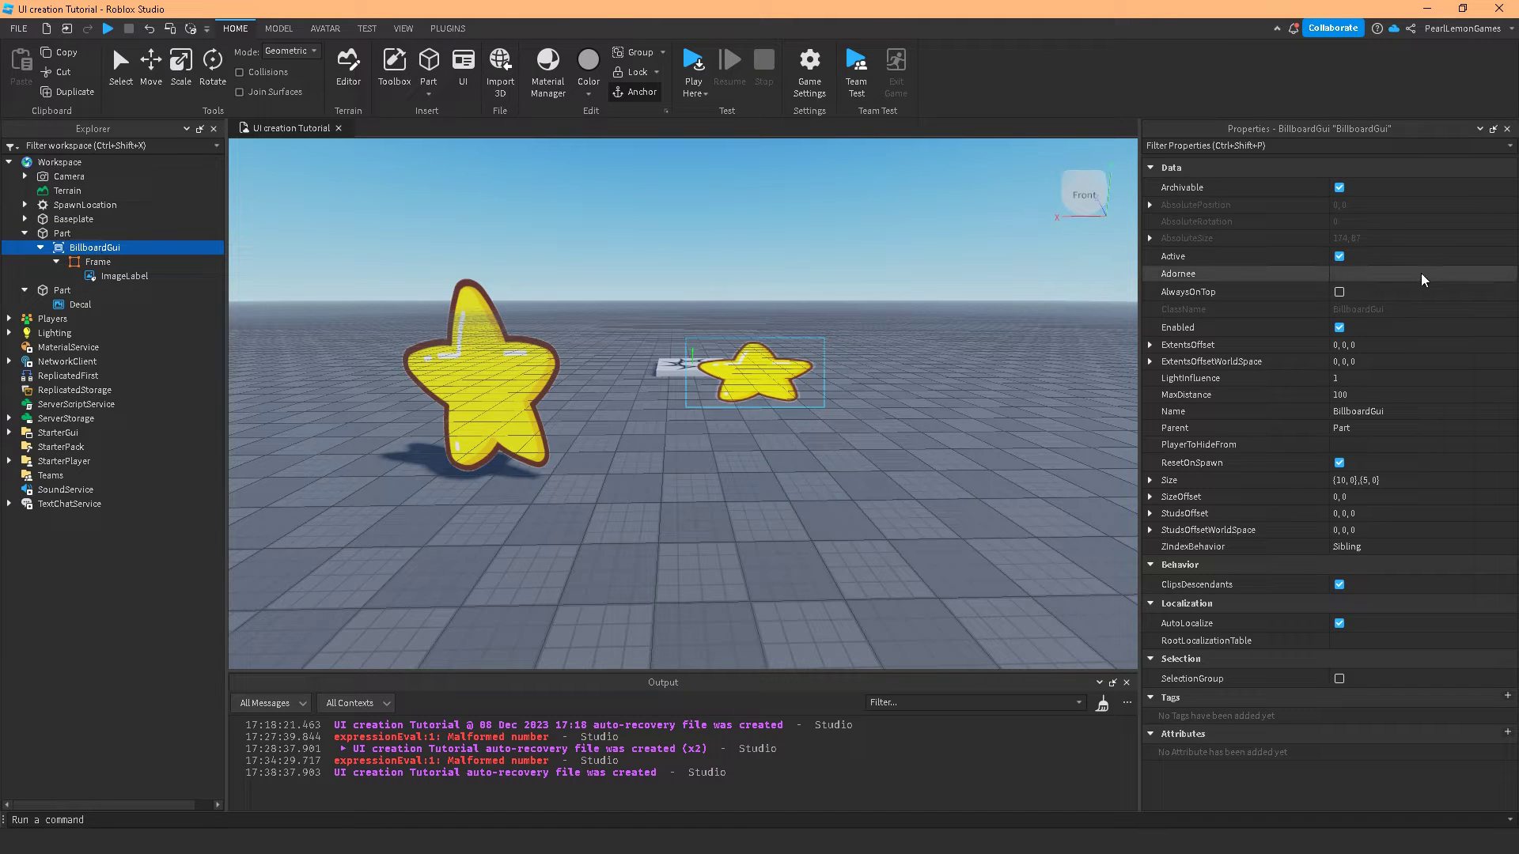
{"action": "left_click", "coordinate": [1345, 397]}
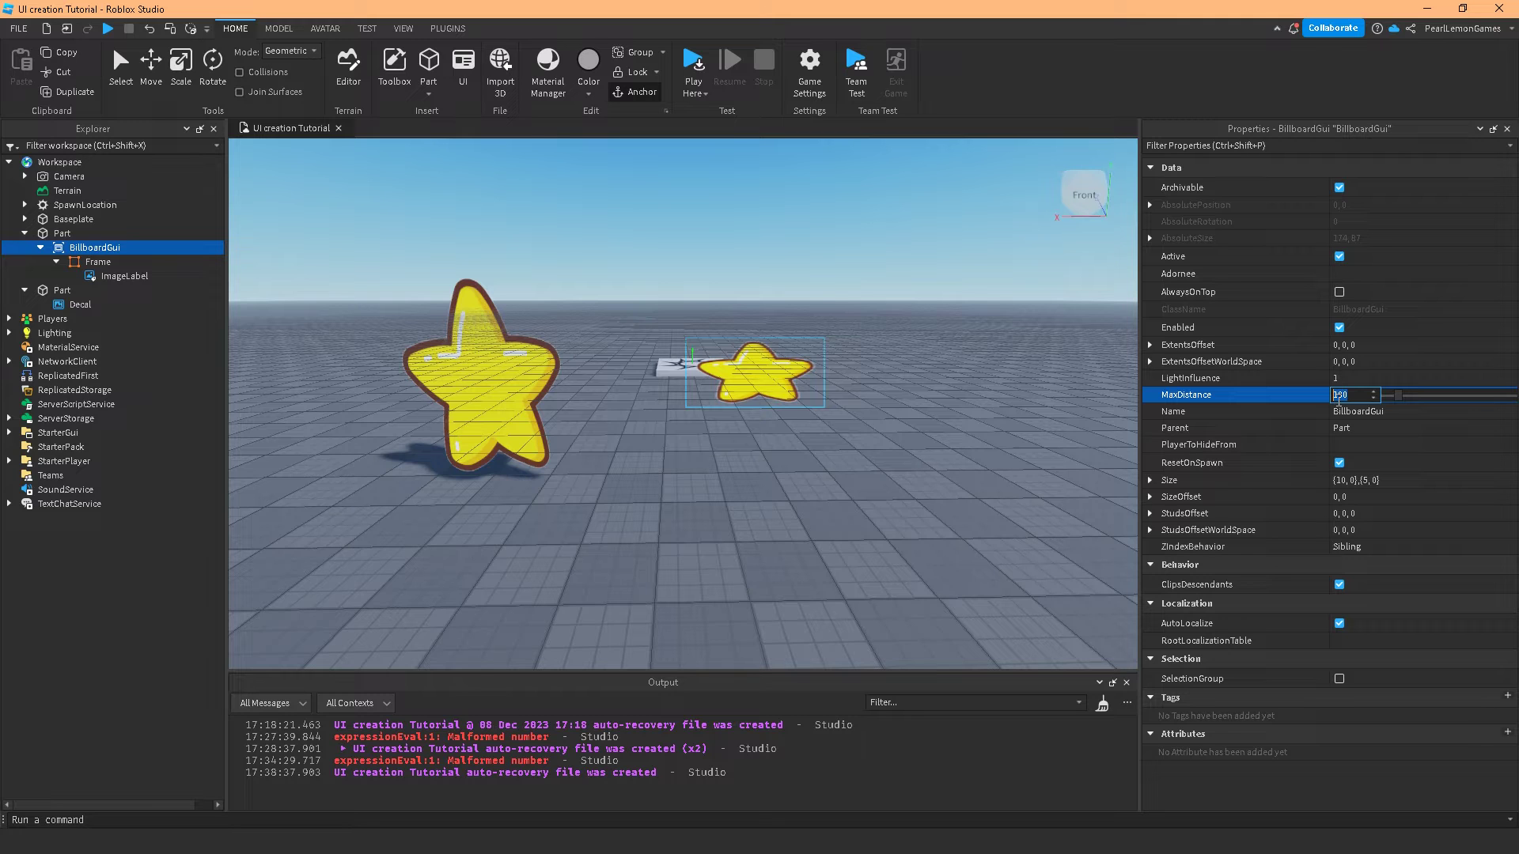
{"action": "type", "text": "100"}
{"action": "key", "text": "Return"}
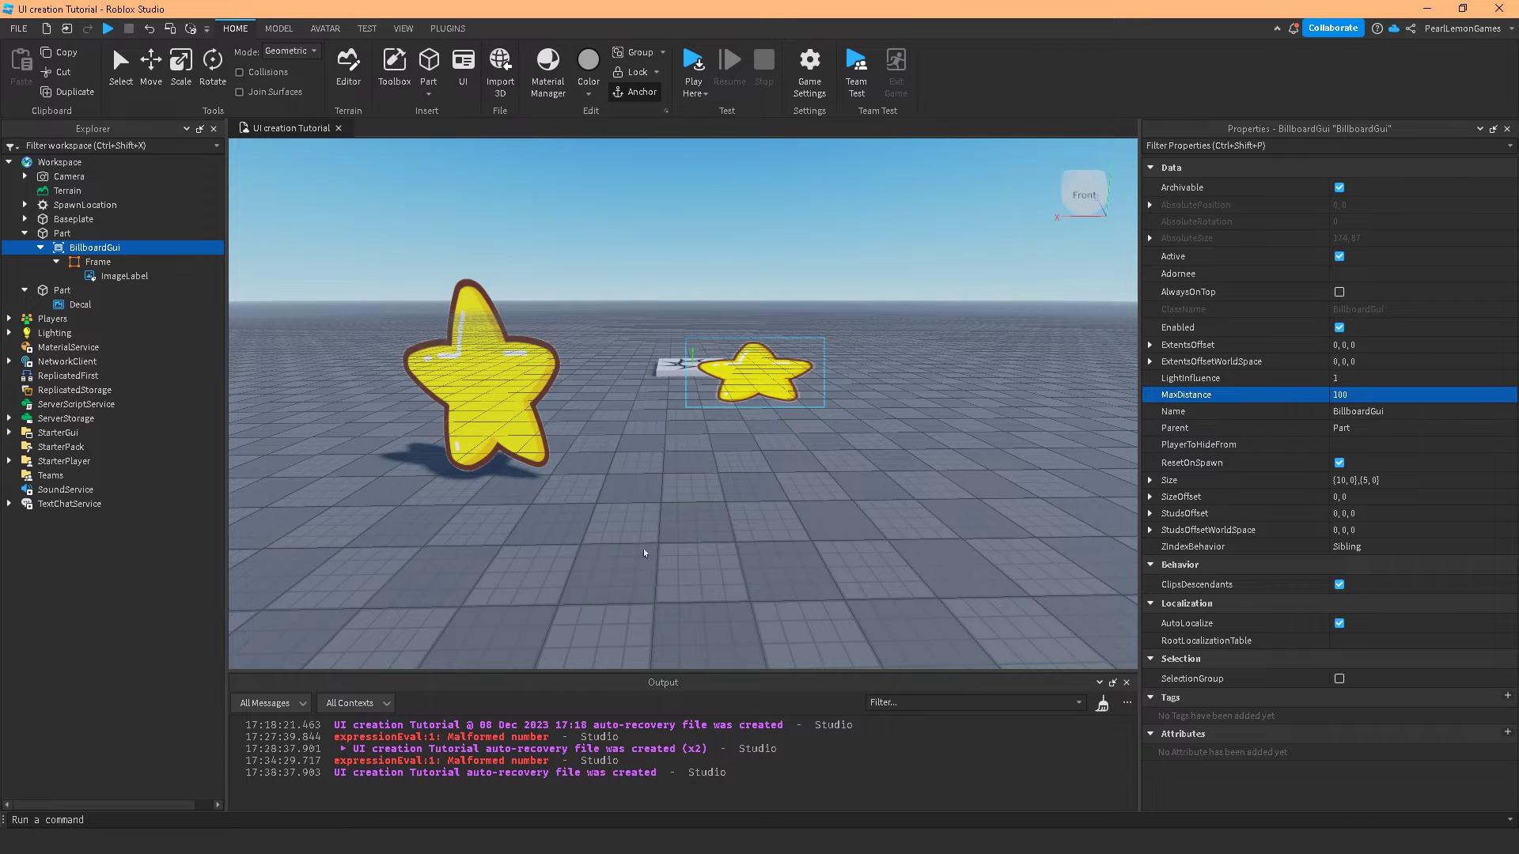
- Fly the camera away and back to check the billboard hides beyond 100 studs
{"action": "key", "text": "s"}
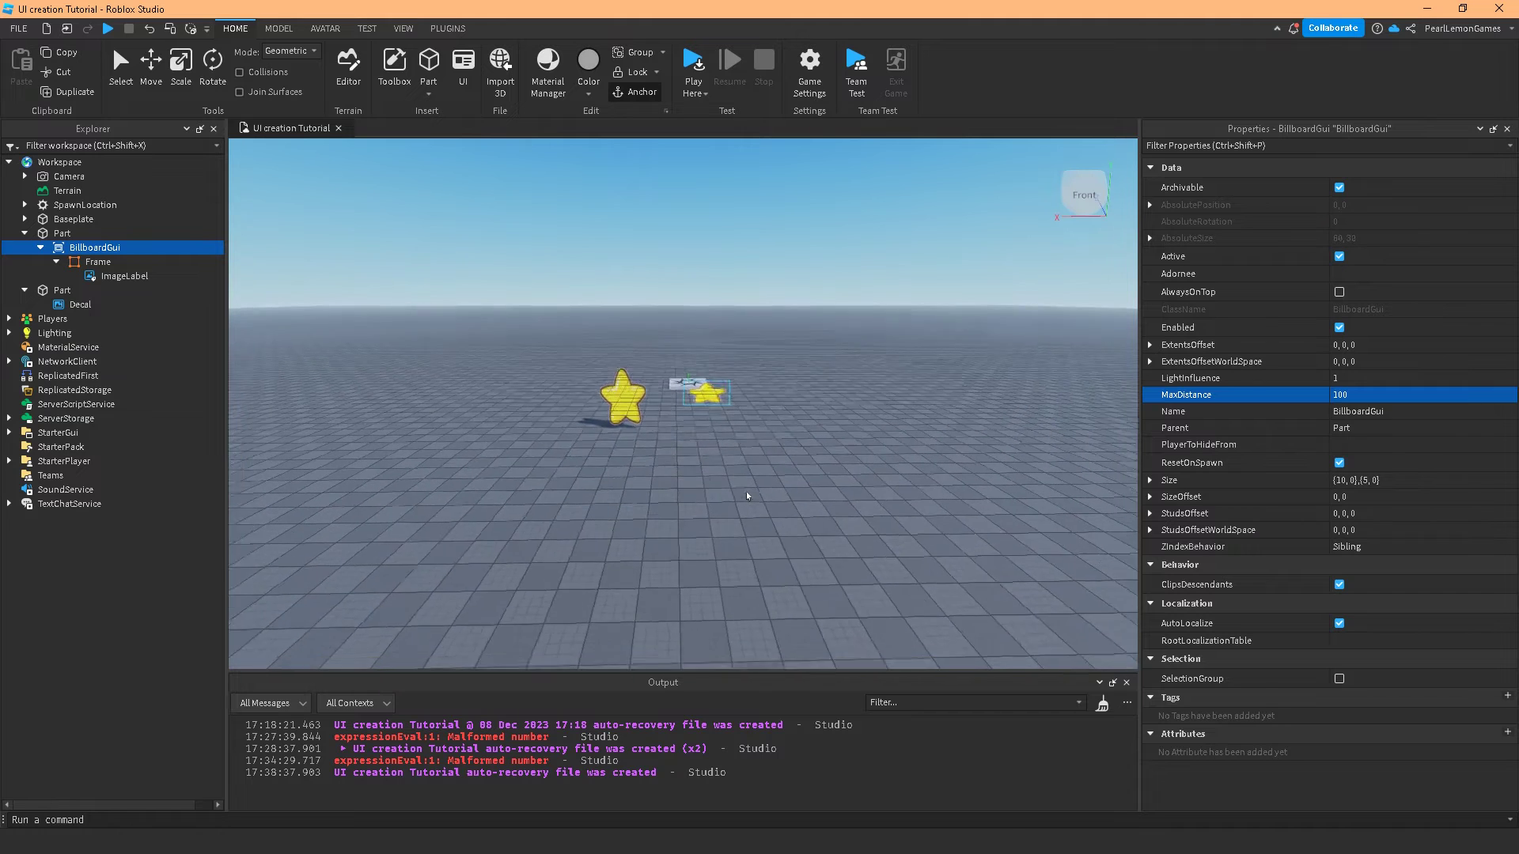
{"action": "right_click", "coordinate": [759, 505]}
{"action": "left_click", "coordinate": [613, 498]}
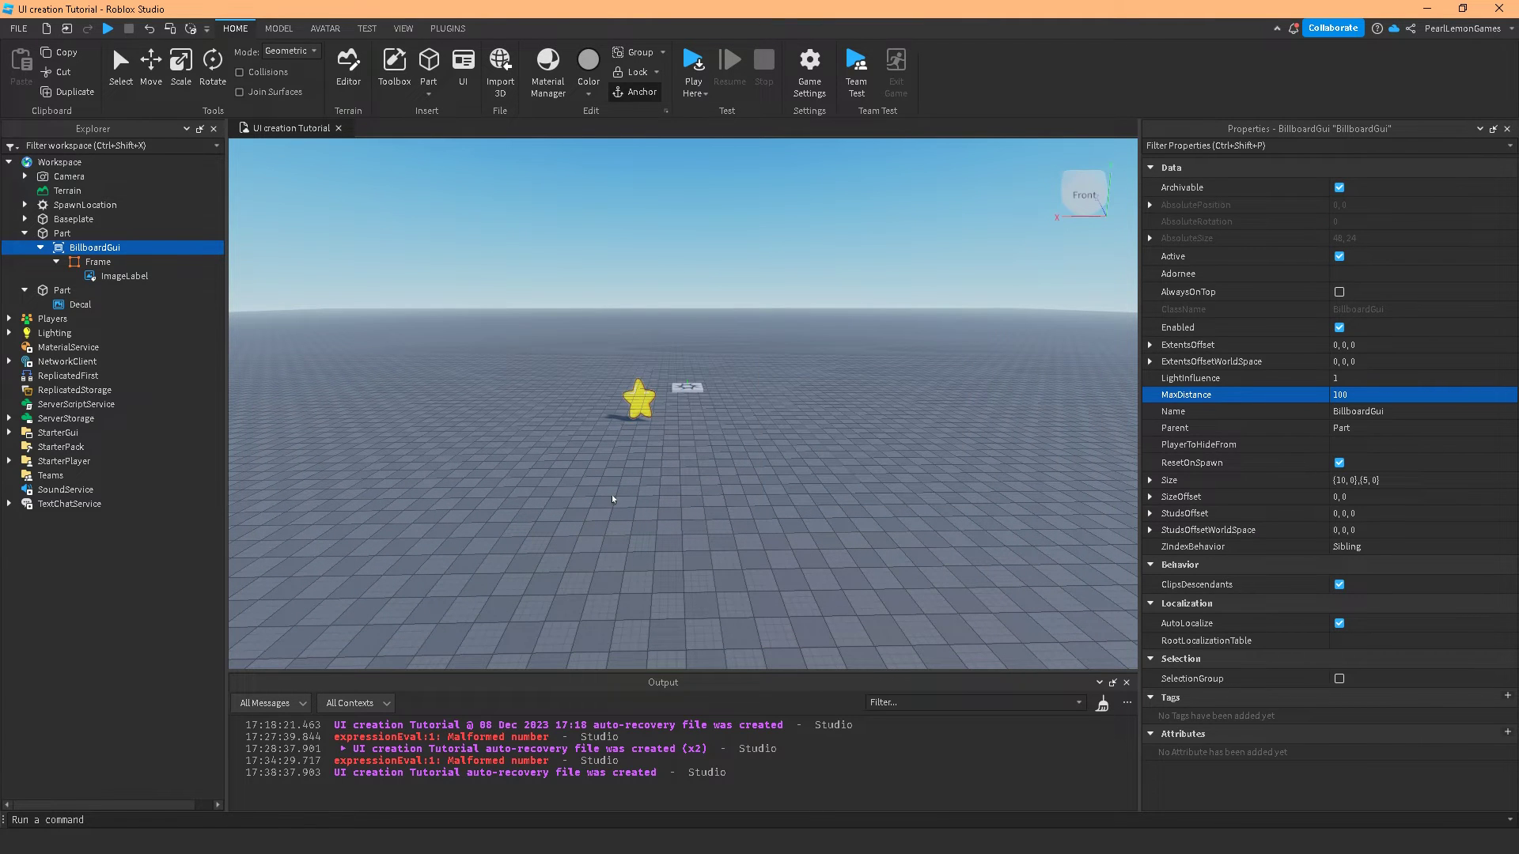
{"action": "key", "text": "w"}
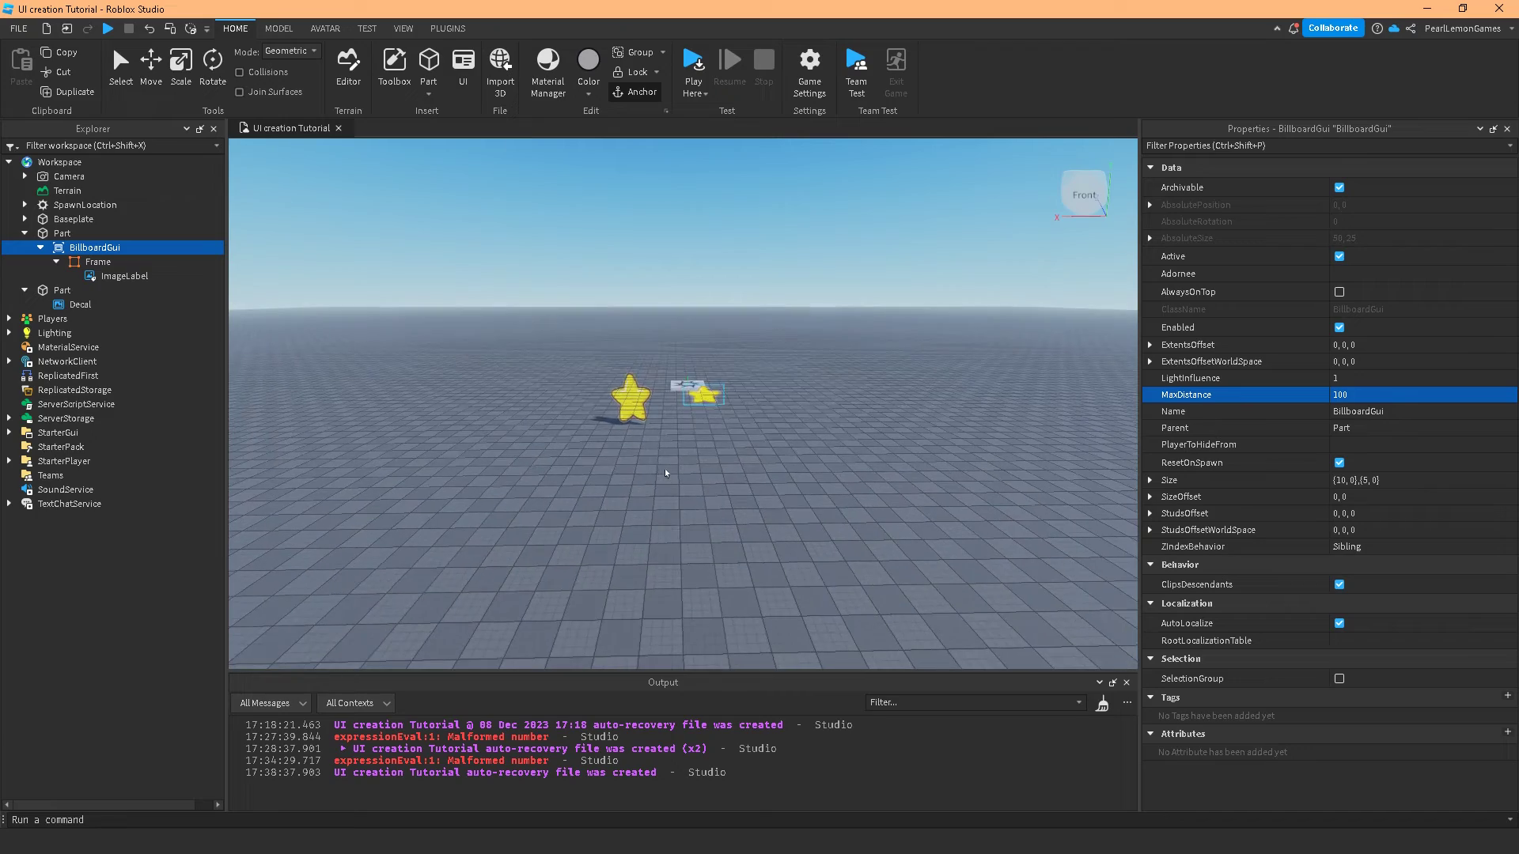
{"action": "right_click_drag", "start_coordinate": [665, 469], "coordinate": [664, 469]}
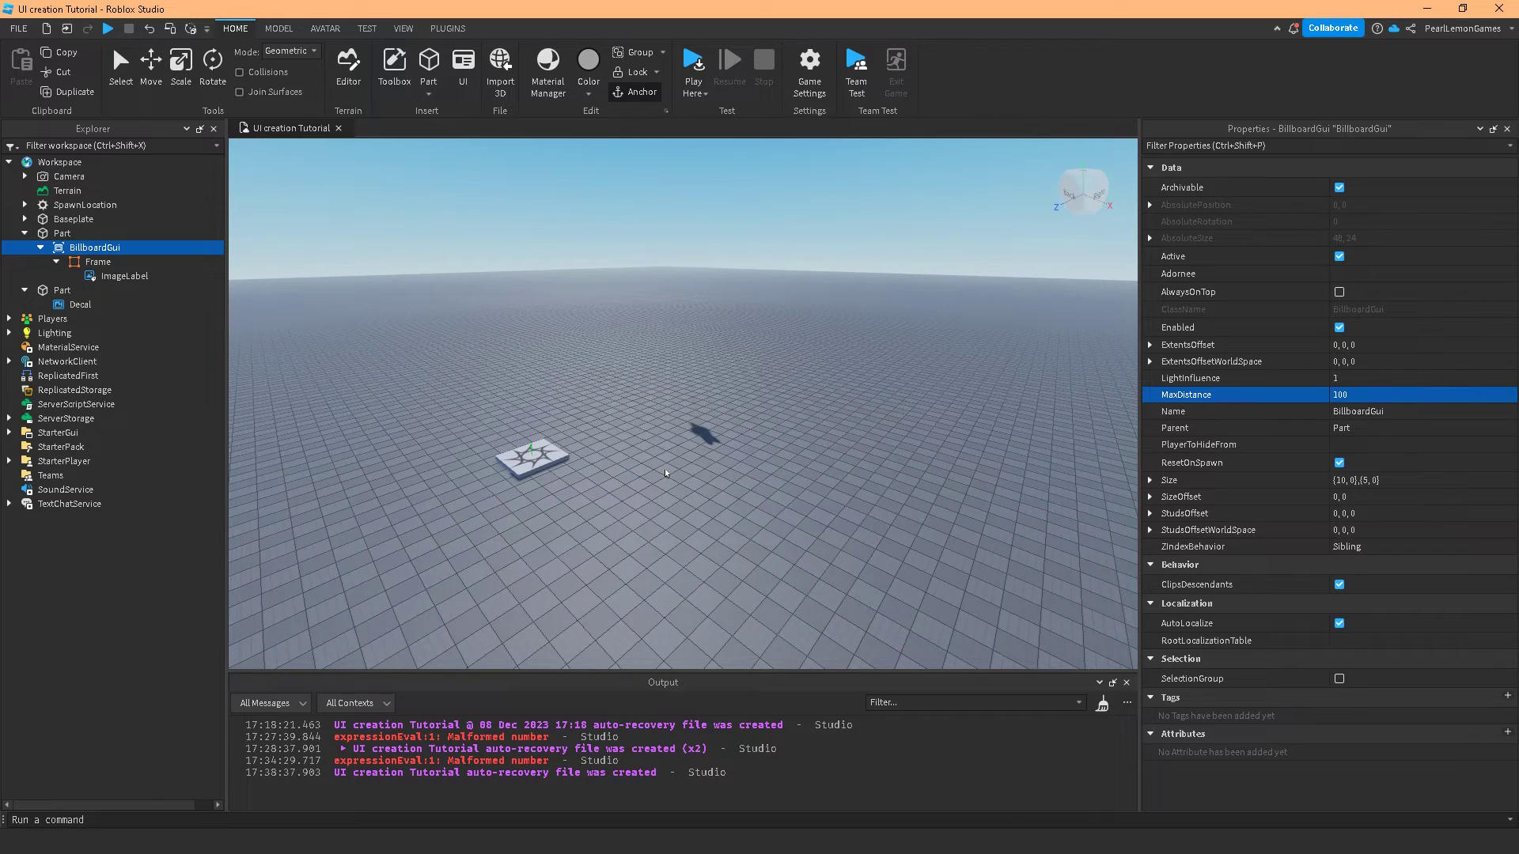
{"action": "right_click_drag", "start_coordinate": [665, 470], "coordinate": [665, 468]}
{"action": "key", "text": "w"}
{"action": "key", "text": "w"}
{"action": "right_click_drag", "start_coordinate": [717, 519], "coordinate": [718, 519]}
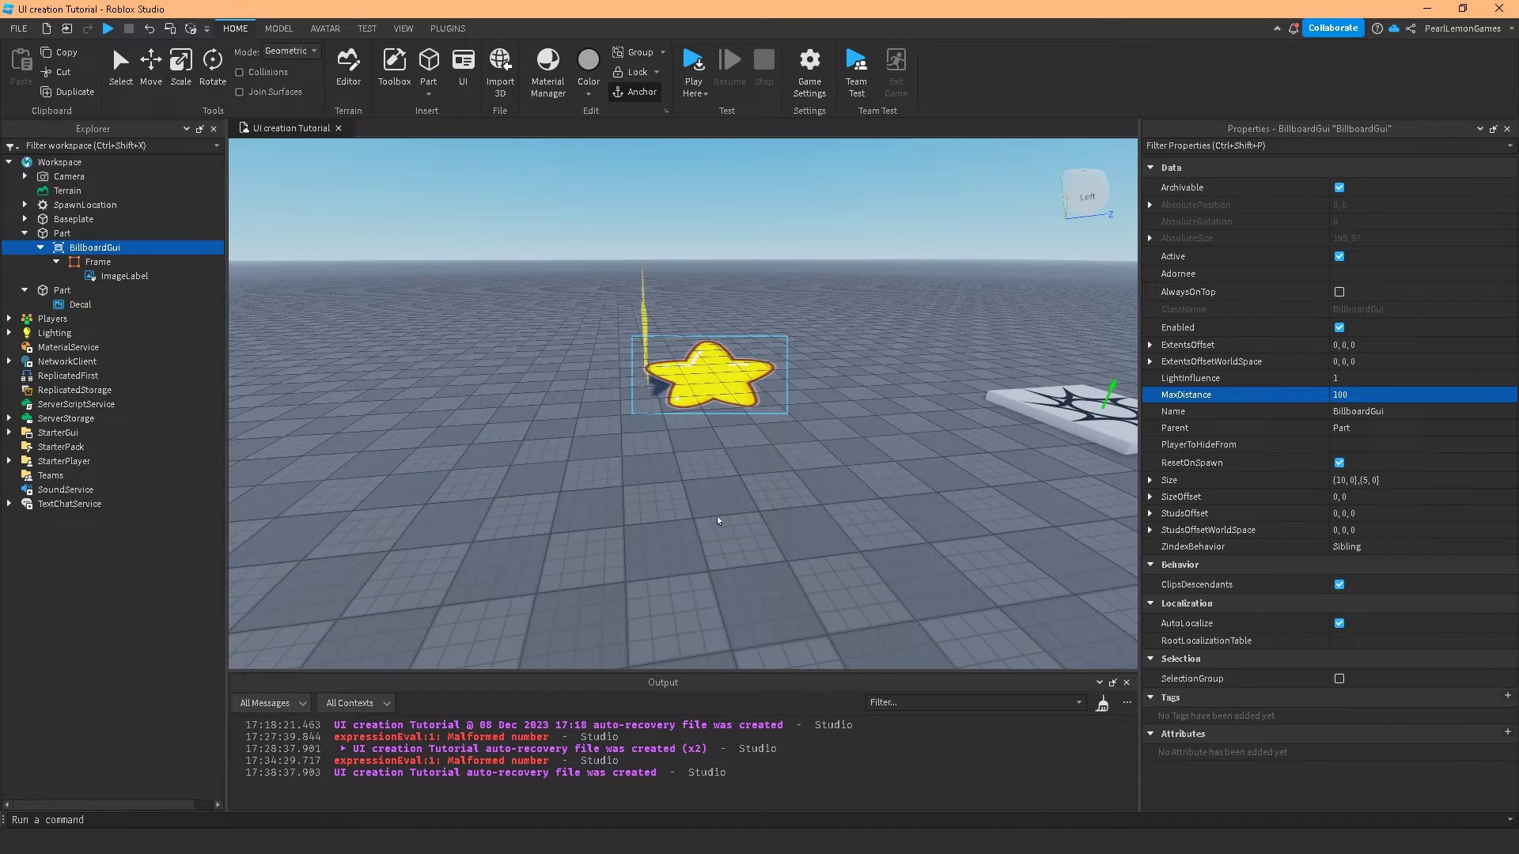
{"action": "left_click", "coordinate": [1161, 480]}
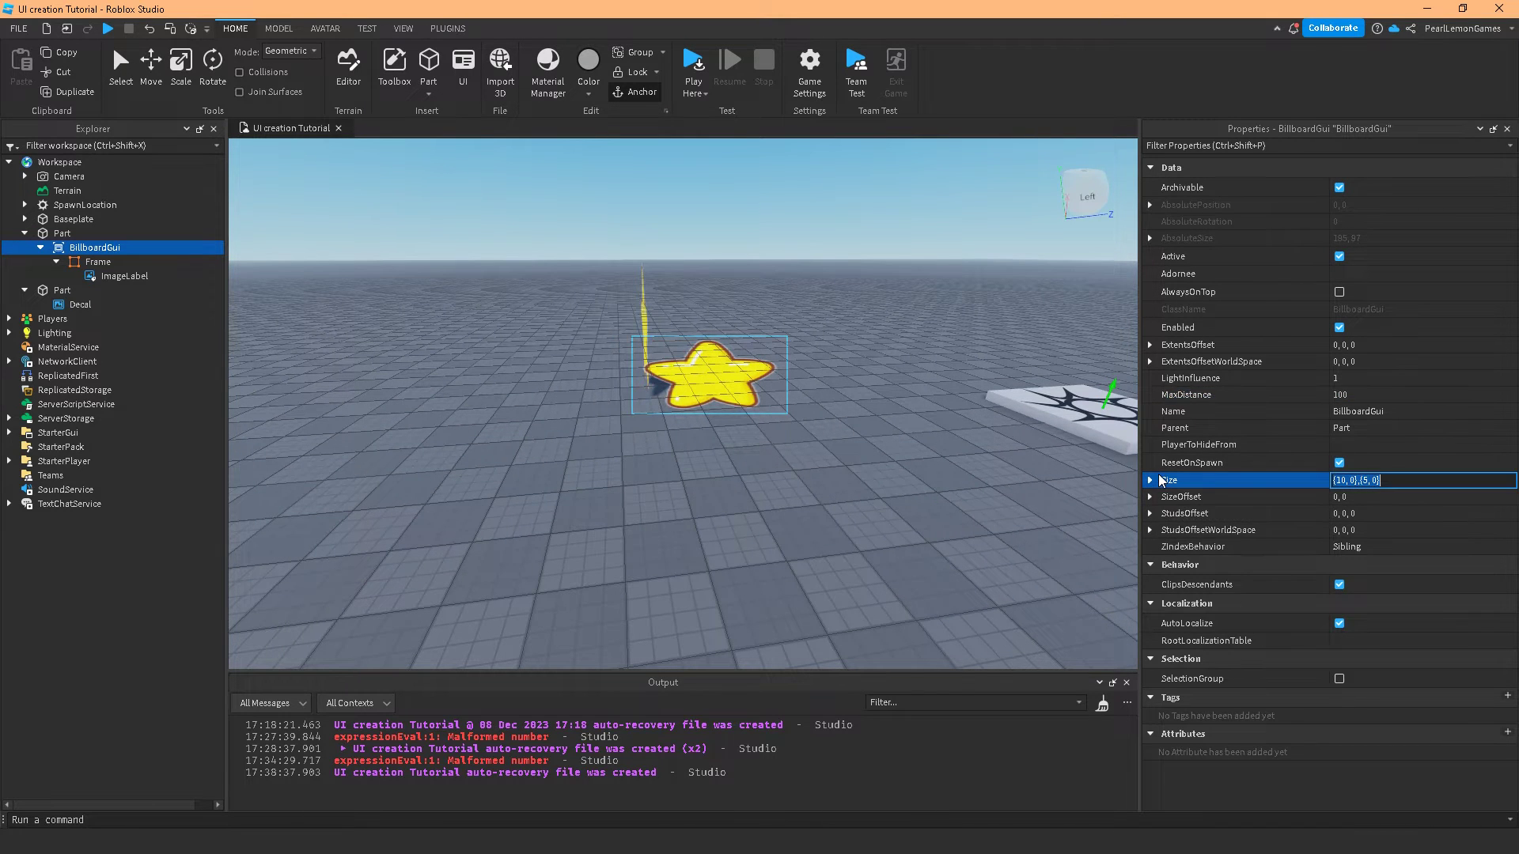
{"action": "left_click", "coordinate": [1164, 499]}
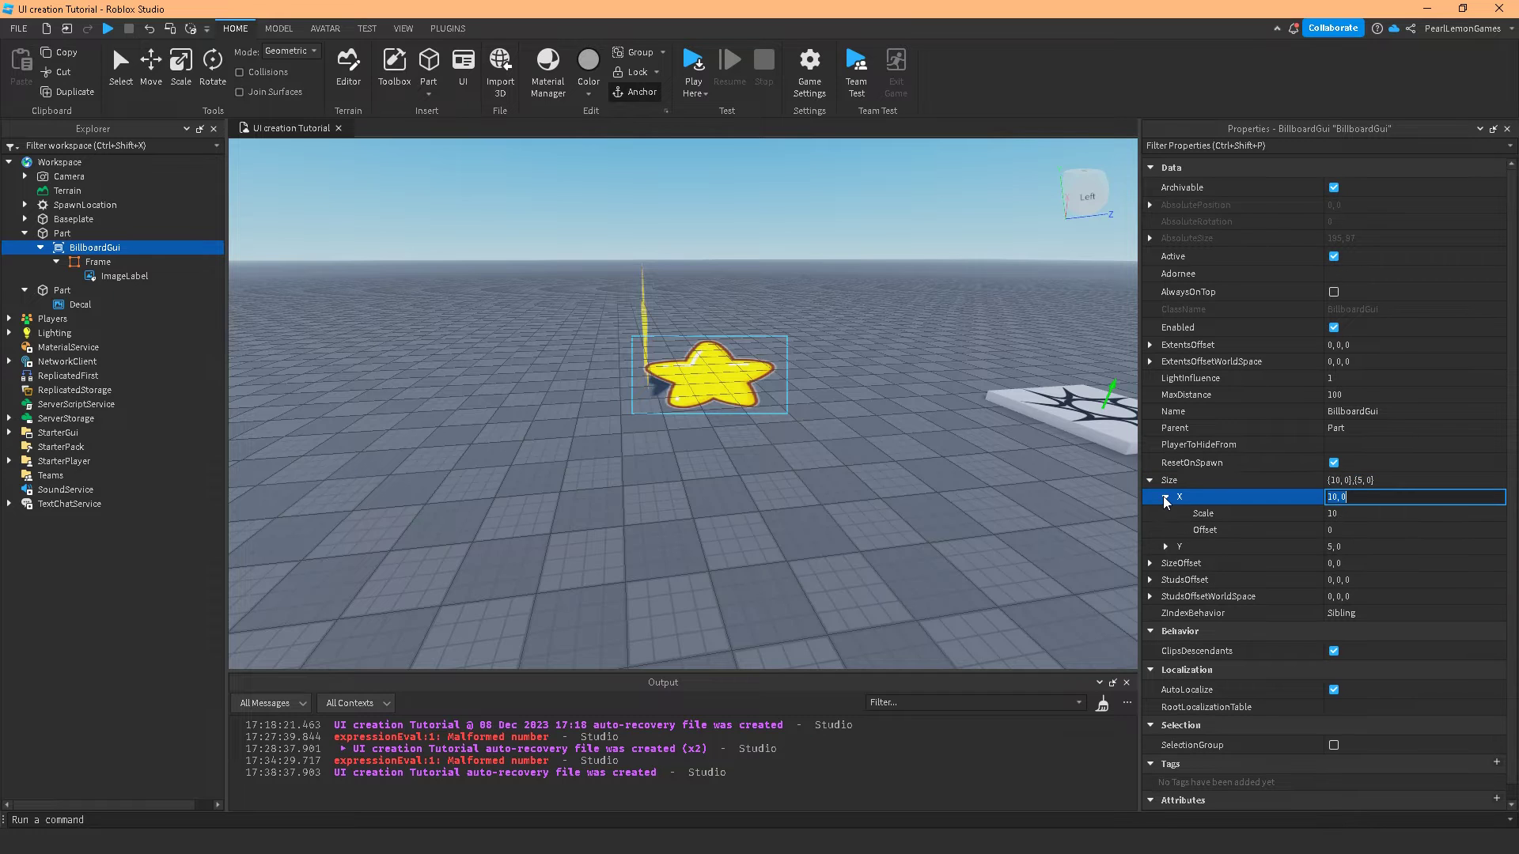
{"action": "left_click", "coordinate": [1162, 541]}
{"action": "left_click", "coordinate": [1160, 546]}
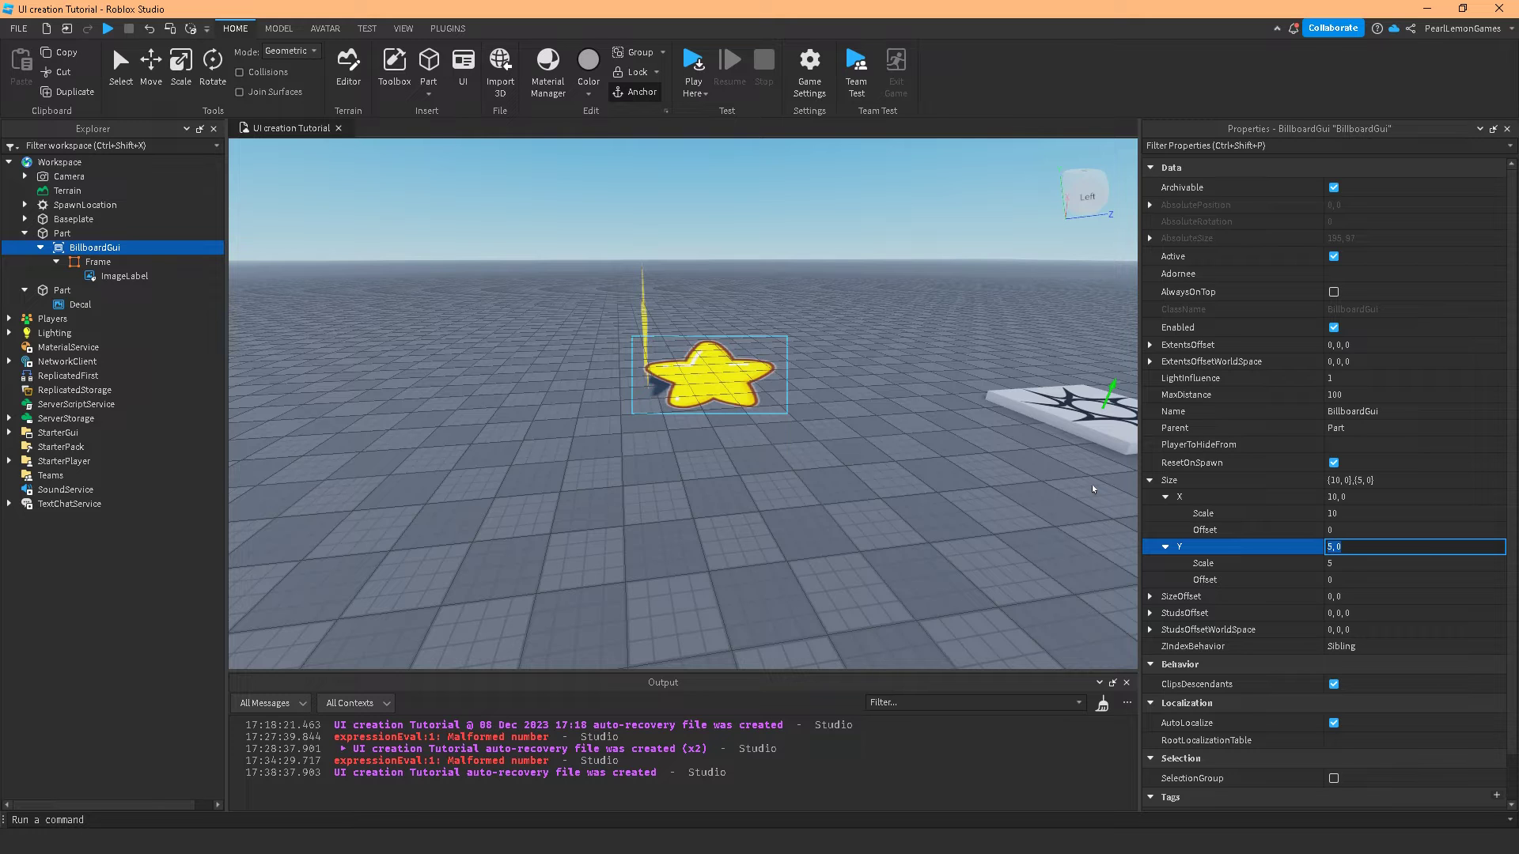
{"action": "key", "text": "Return"}
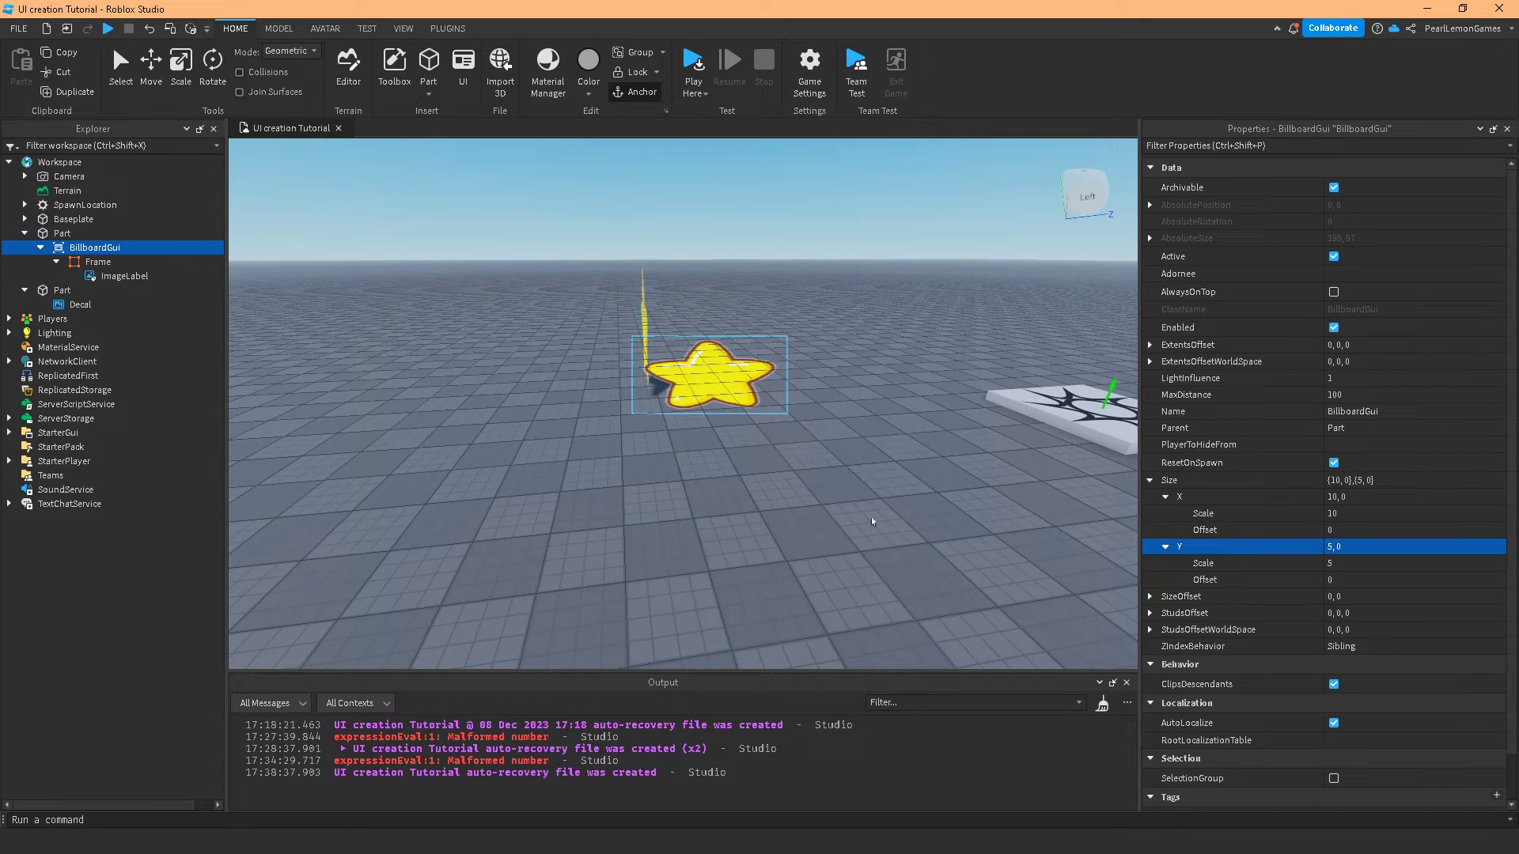
{"action": "right_click", "coordinate": [885, 531]}
{"action": "left_click", "coordinate": [841, 522]}
{"action": "right_click_drag", "start_coordinate": [765, 527], "coordinate": [766, 527]}
{"action": "key", "text": "s"}
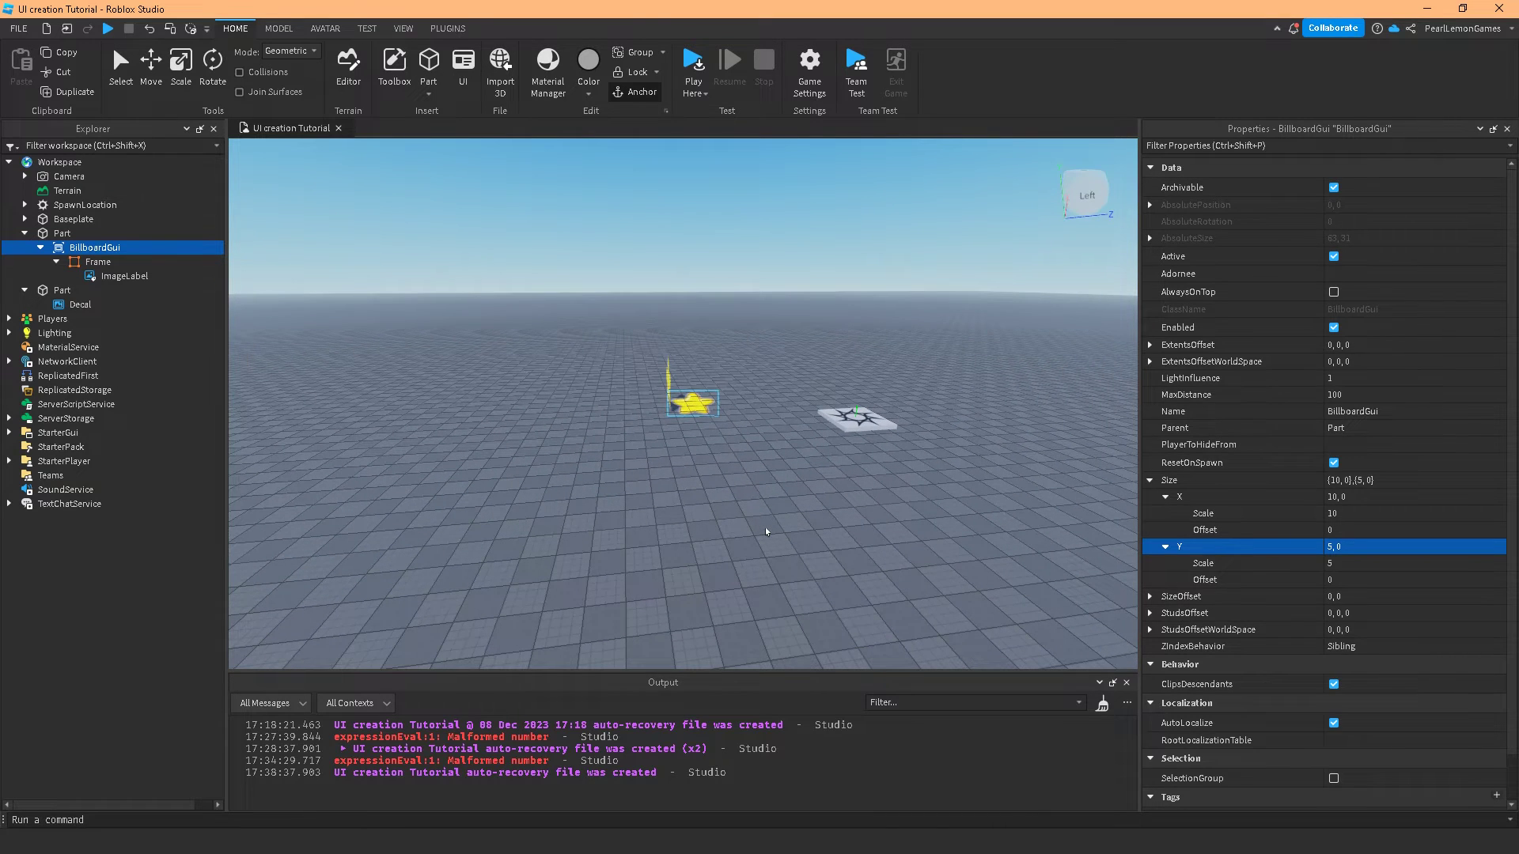
{"action": "key", "text": "w"}
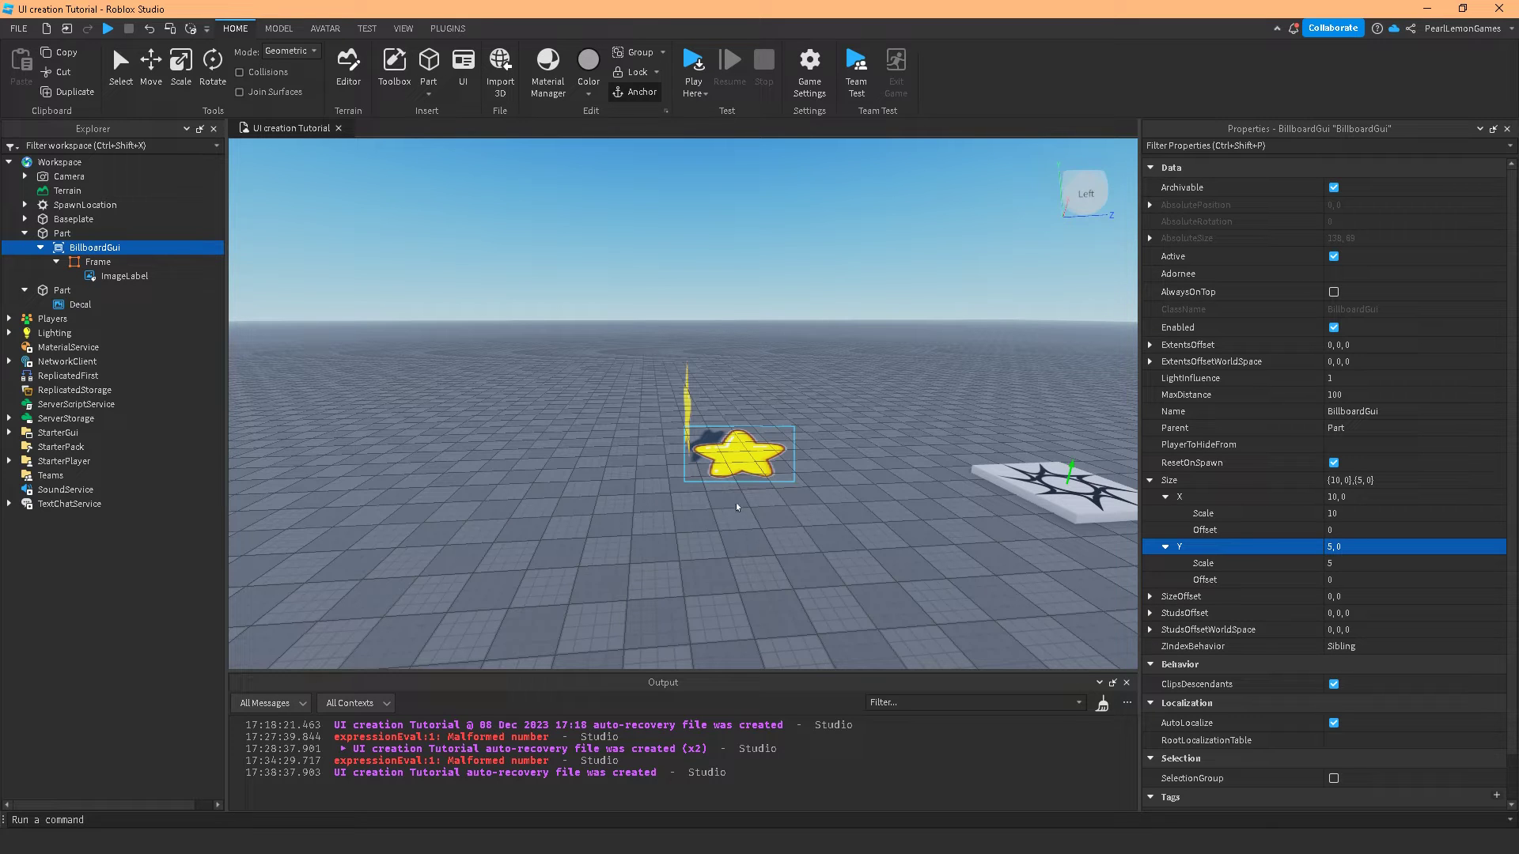
- Insert a TextLabel into the billboard's Frame beside the star ImageLabel and focus on it
{"action": "left_click", "coordinate": [95, 263]}
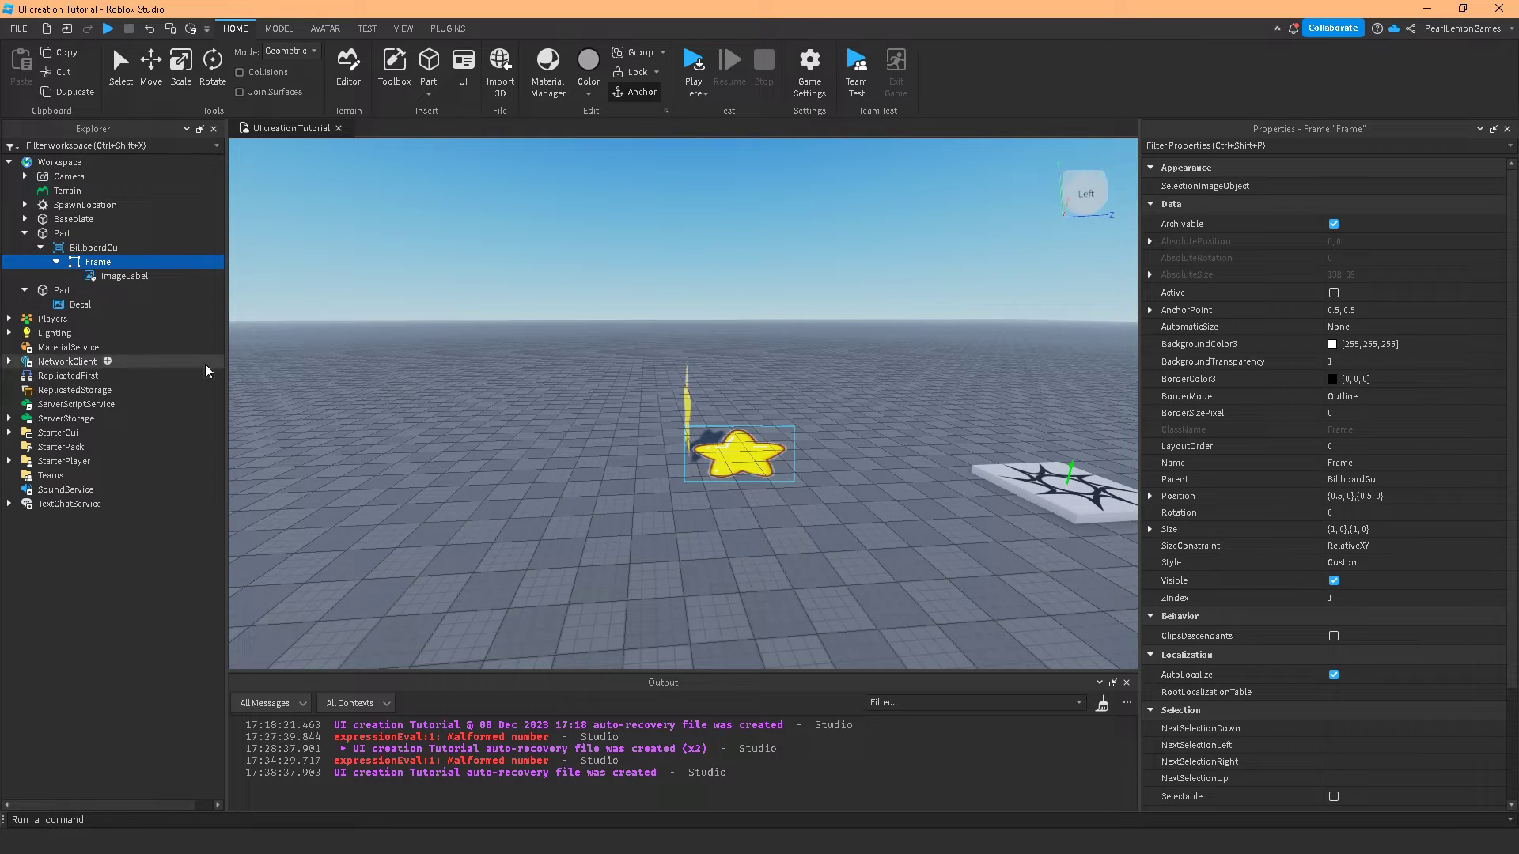
{"action": "left_click", "coordinate": [117, 277]}
{"action": "left_click", "coordinate": [86, 264]}
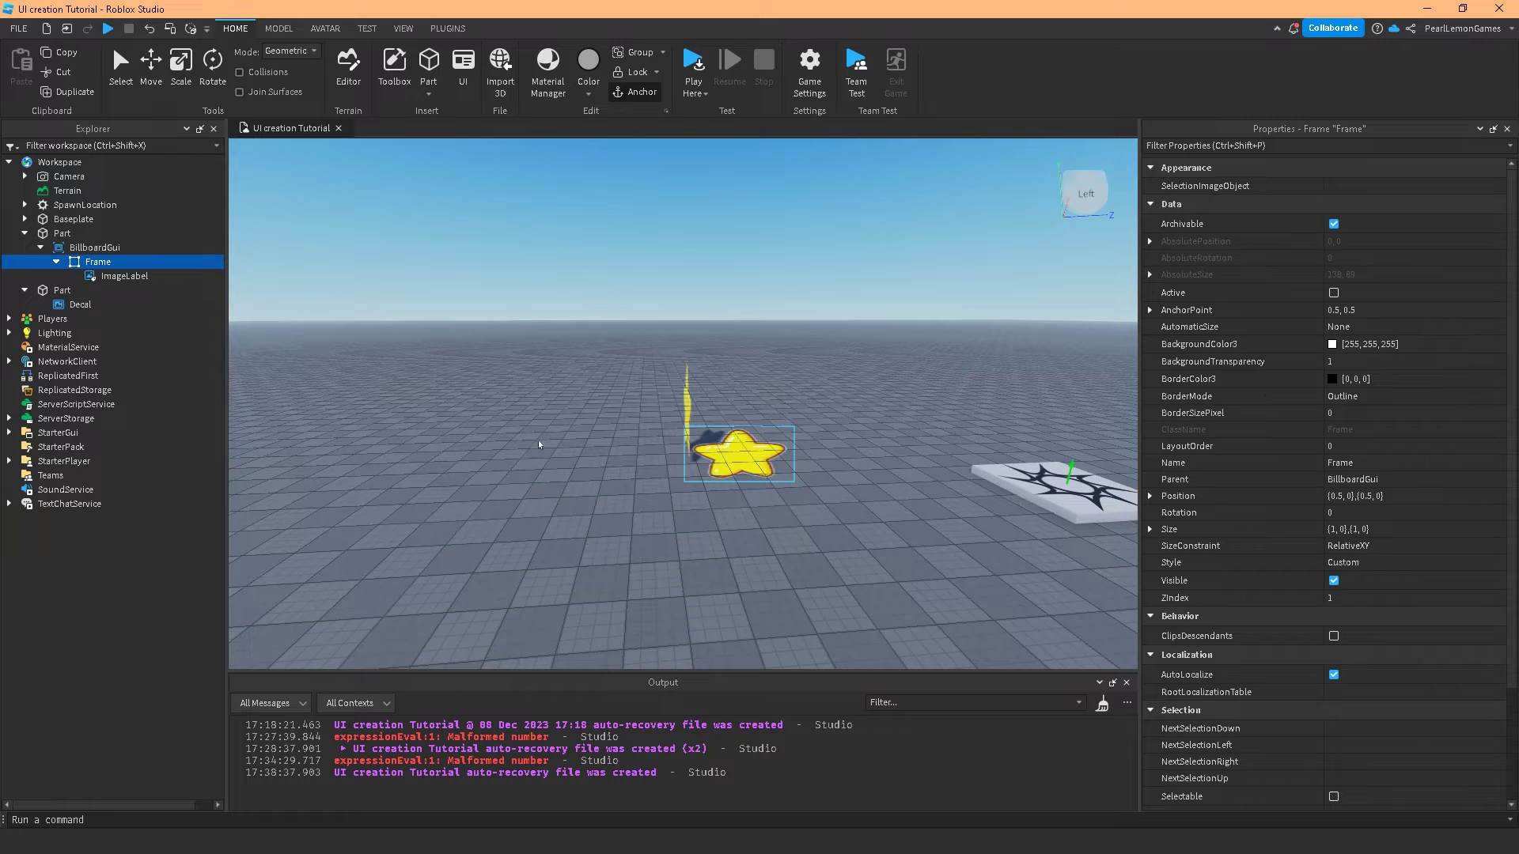
{"action": "key", "text": "ctrl+i"}
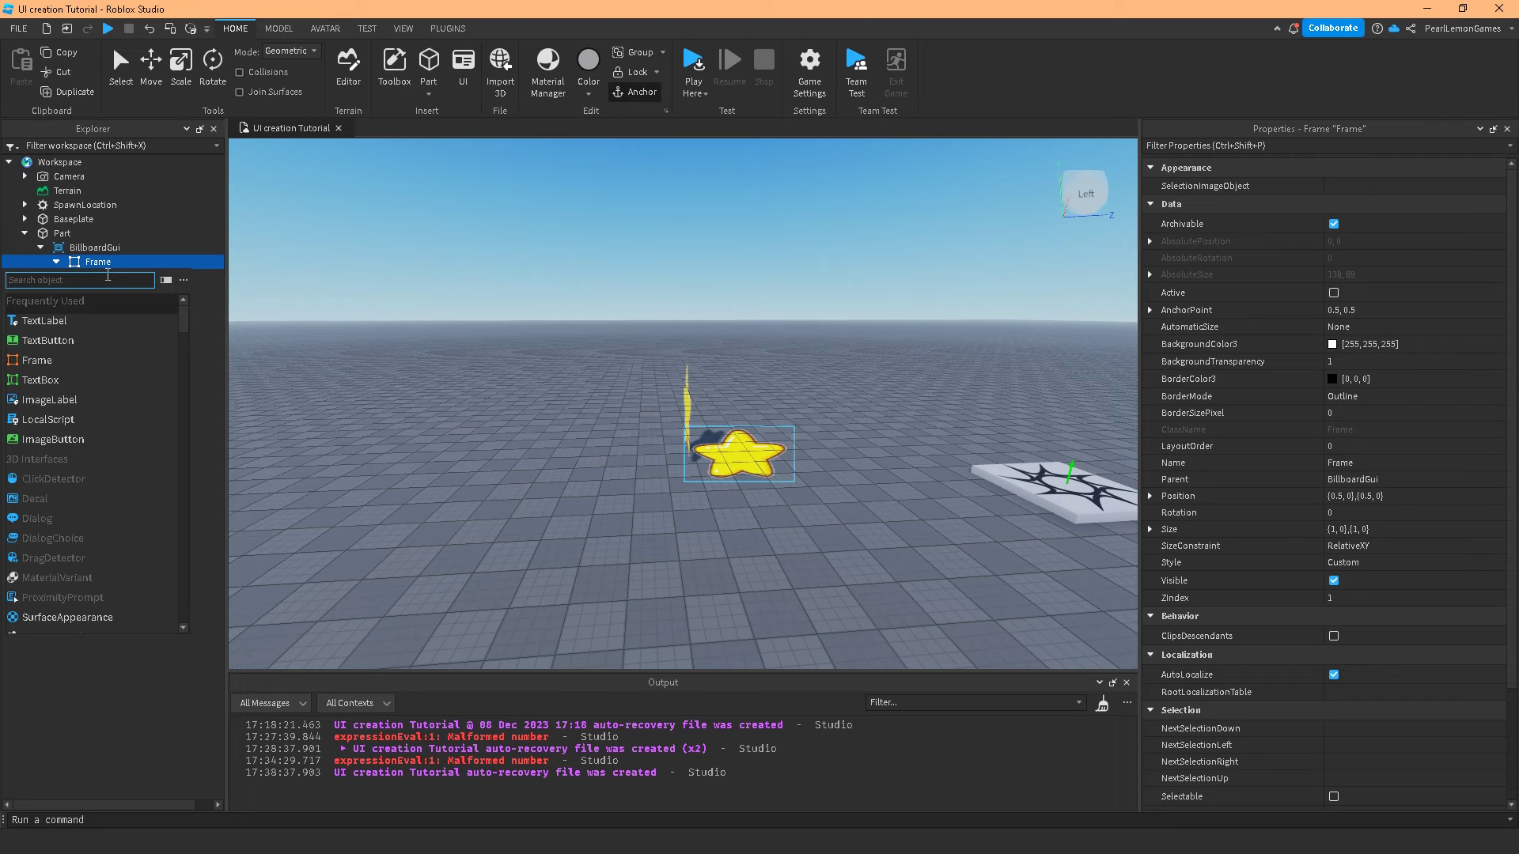
{"action": "left_click", "coordinate": [66, 321]}
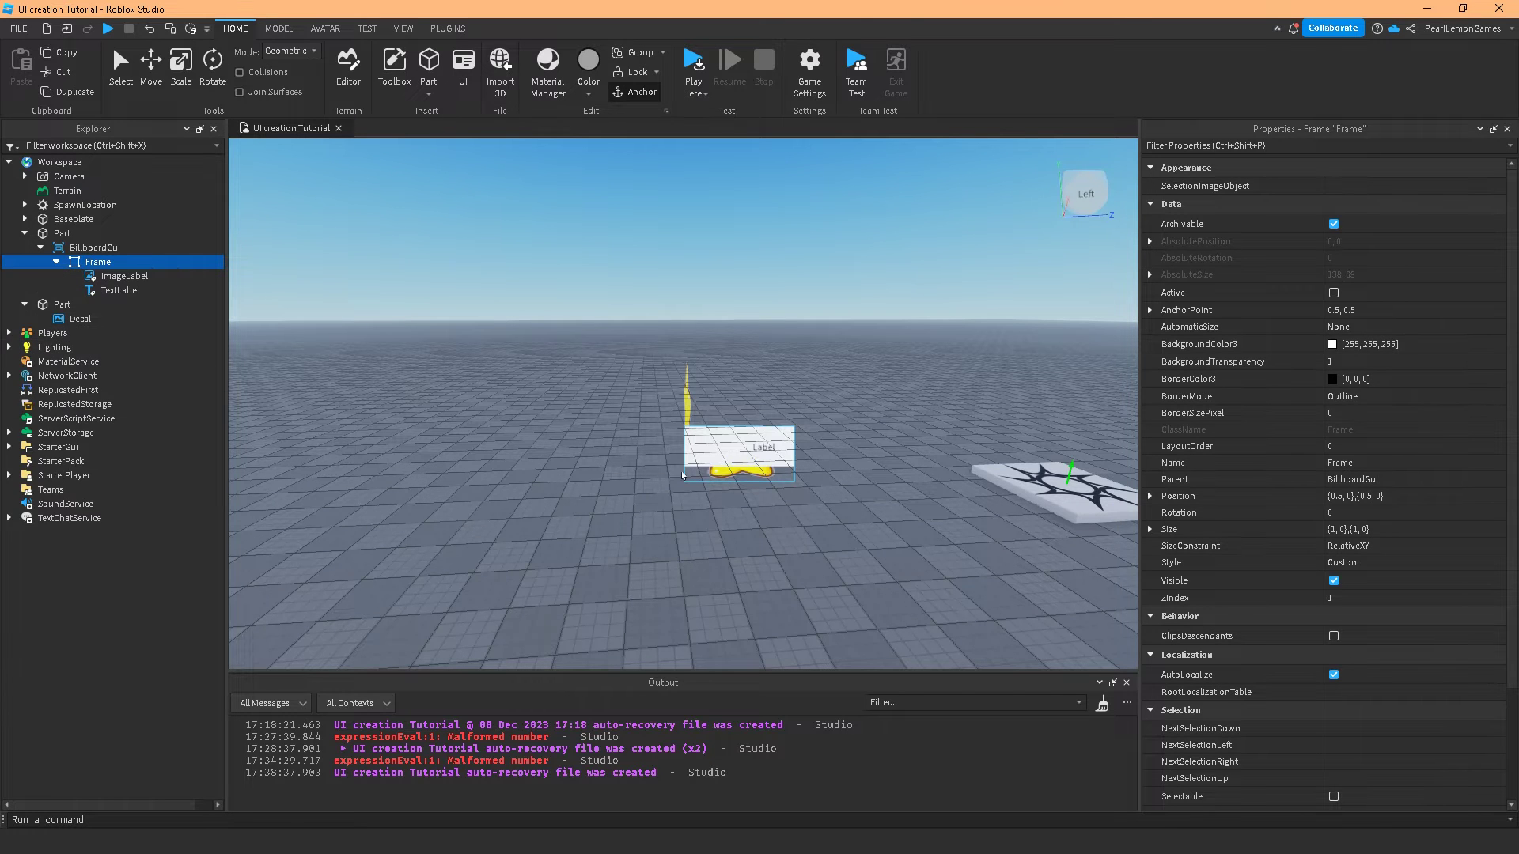
{"action": "key", "text": "f"}
{"action": "scroll", "coordinate": [682, 472], "scroll_direction": "up", "scroll_amount": 5}
{"action": "scroll", "coordinate": [683, 471], "scroll_direction": "down", "scroll_amount": 5}
{"action": "scroll", "coordinate": [683, 471], "scroll_direction": "down", "scroll_amount": 3}
{"action": "scroll", "coordinate": [683, 471], "scroll_direction": "down", "scroll_amount": 3}
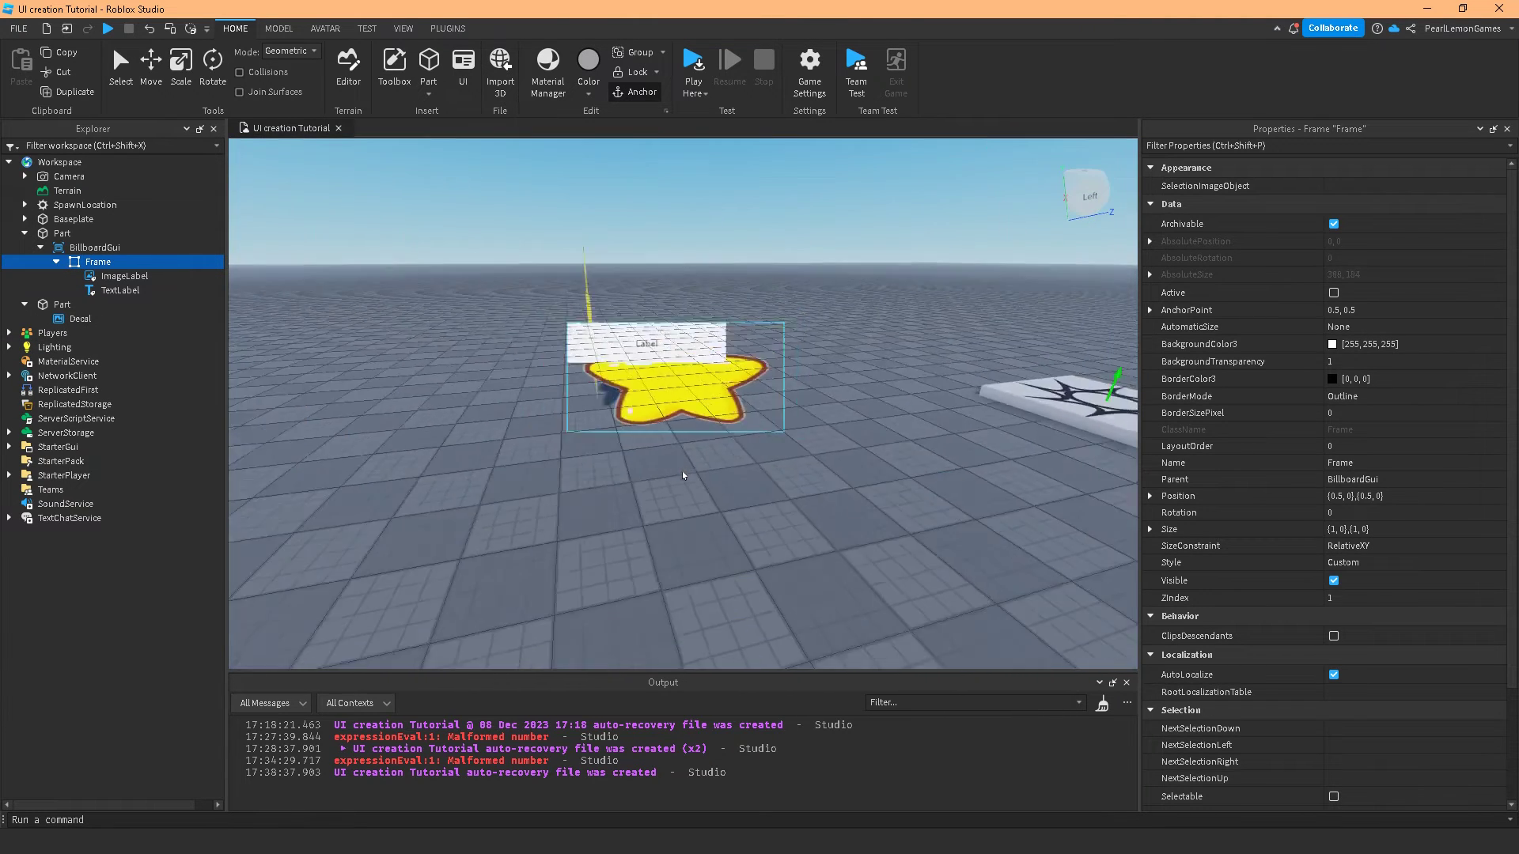
{"action": "scroll", "coordinate": [682, 472], "scroll_direction": "down", "scroll_amount": 3}
{"action": "scroll", "coordinate": [683, 472], "scroll_direction": "down", "scroll_amount": 3}
{"action": "scroll", "coordinate": [682, 471], "scroll_direction": "down", "scroll_amount": 1}
{"action": "scroll", "coordinate": [682, 471], "scroll_direction": "up", "scroll_amount": 3}
{"action": "scroll", "coordinate": [682, 471], "scroll_direction": "down", "scroll_amount": 3}
{"action": "scroll", "coordinate": [683, 472], "scroll_direction": "up", "scroll_amount": 1}
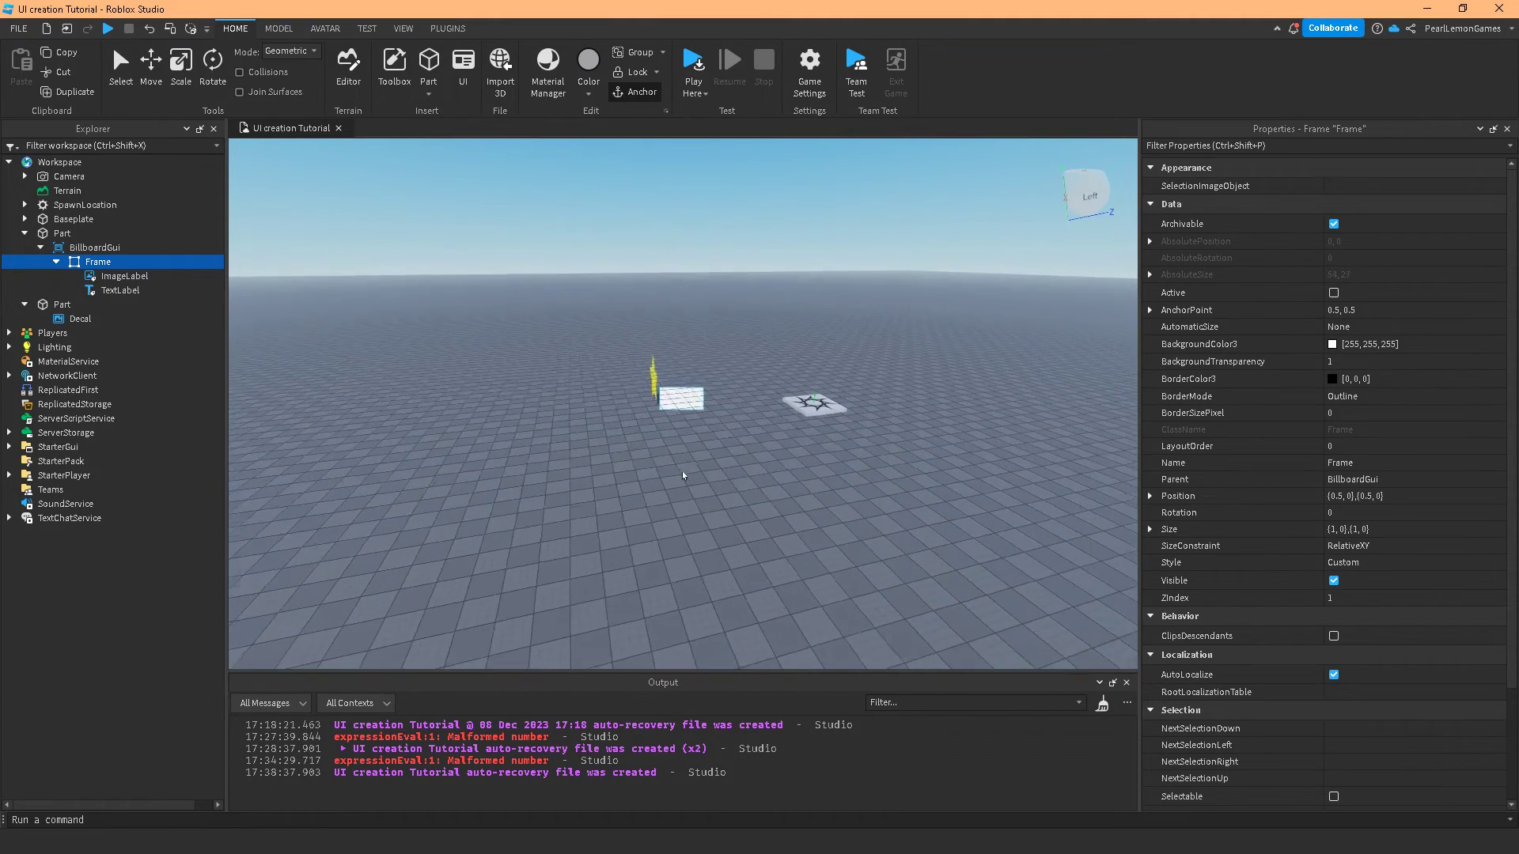
{"action": "scroll", "coordinate": [683, 471], "scroll_direction": "up", "scroll_amount": 2}
{"action": "scroll", "coordinate": [683, 472], "scroll_direction": "up", "scroll_amount": 2}
{"action": "scroll", "coordinate": [683, 471], "scroll_direction": "up", "scroll_amount": 2}
{"action": "scroll", "coordinate": [683, 471], "scroll_direction": "up", "scroll_amount": 3}
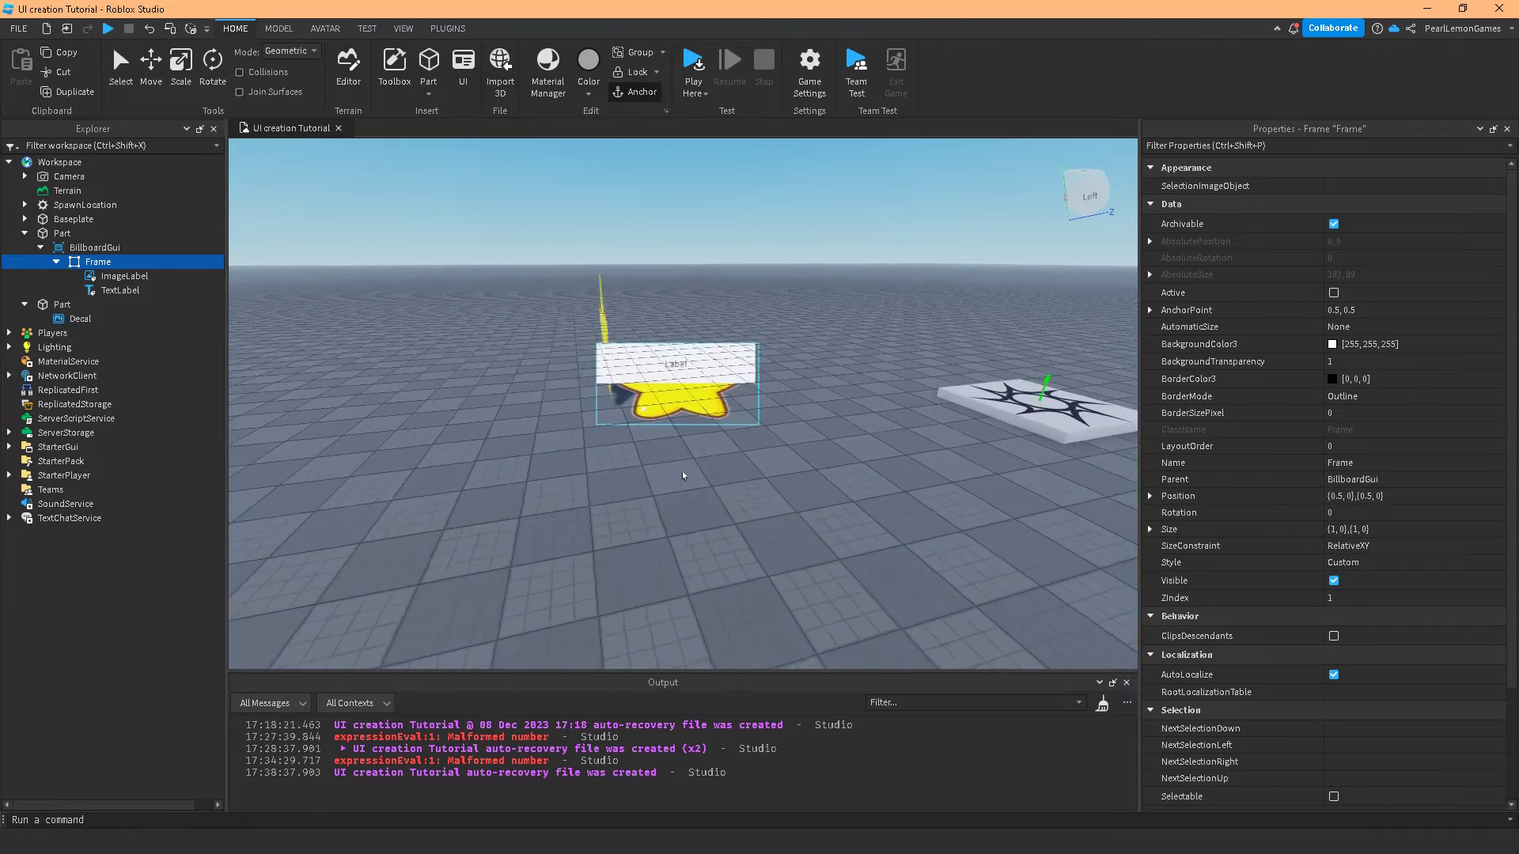
{"action": "scroll", "coordinate": [683, 472], "scroll_direction": "up", "scroll_amount": 3}
{"action": "scroll", "coordinate": [682, 472], "scroll_direction": "up", "scroll_amount": 2}
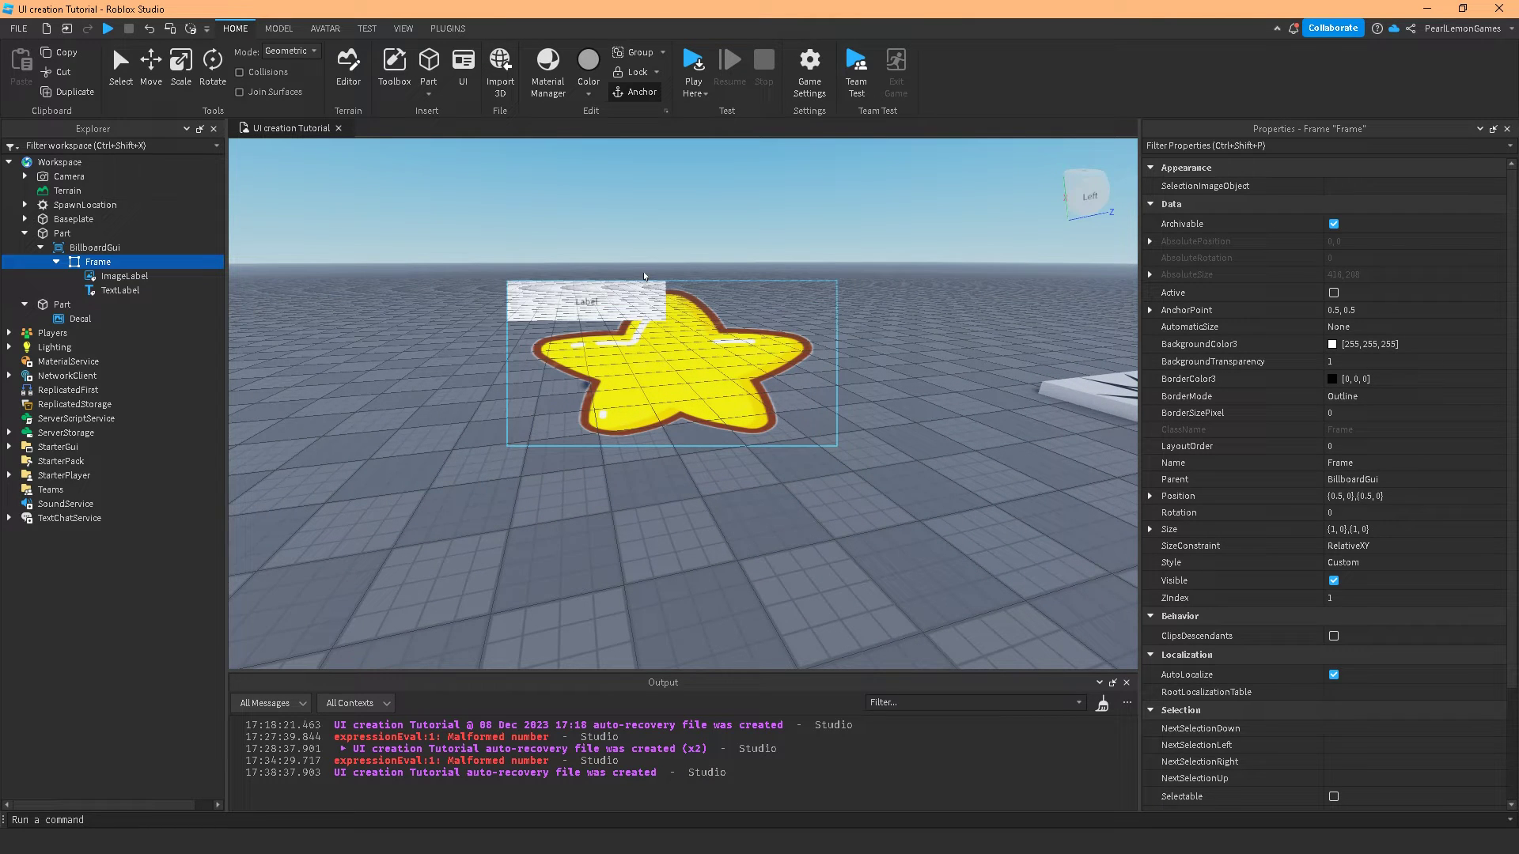
- Set the TextLabel's Size to {1,0},{0.2,0}
{"action": "left_click", "coordinate": [106, 277]}
{"action": "left_click", "coordinate": [106, 292]}
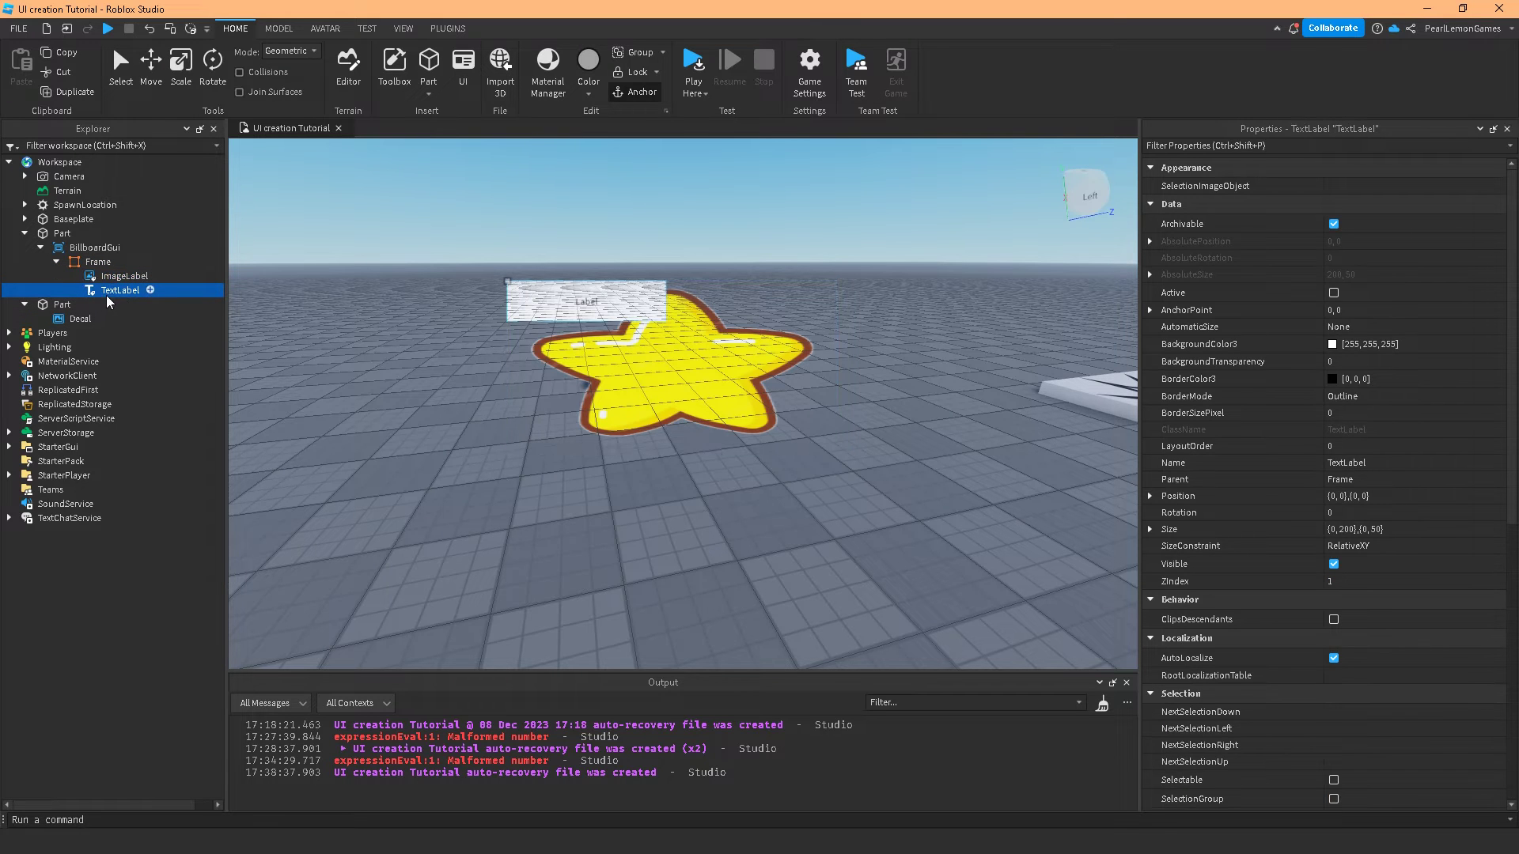
{"action": "left_click", "coordinate": [1149, 529]}
{"action": "left_click", "coordinate": [1165, 547]}
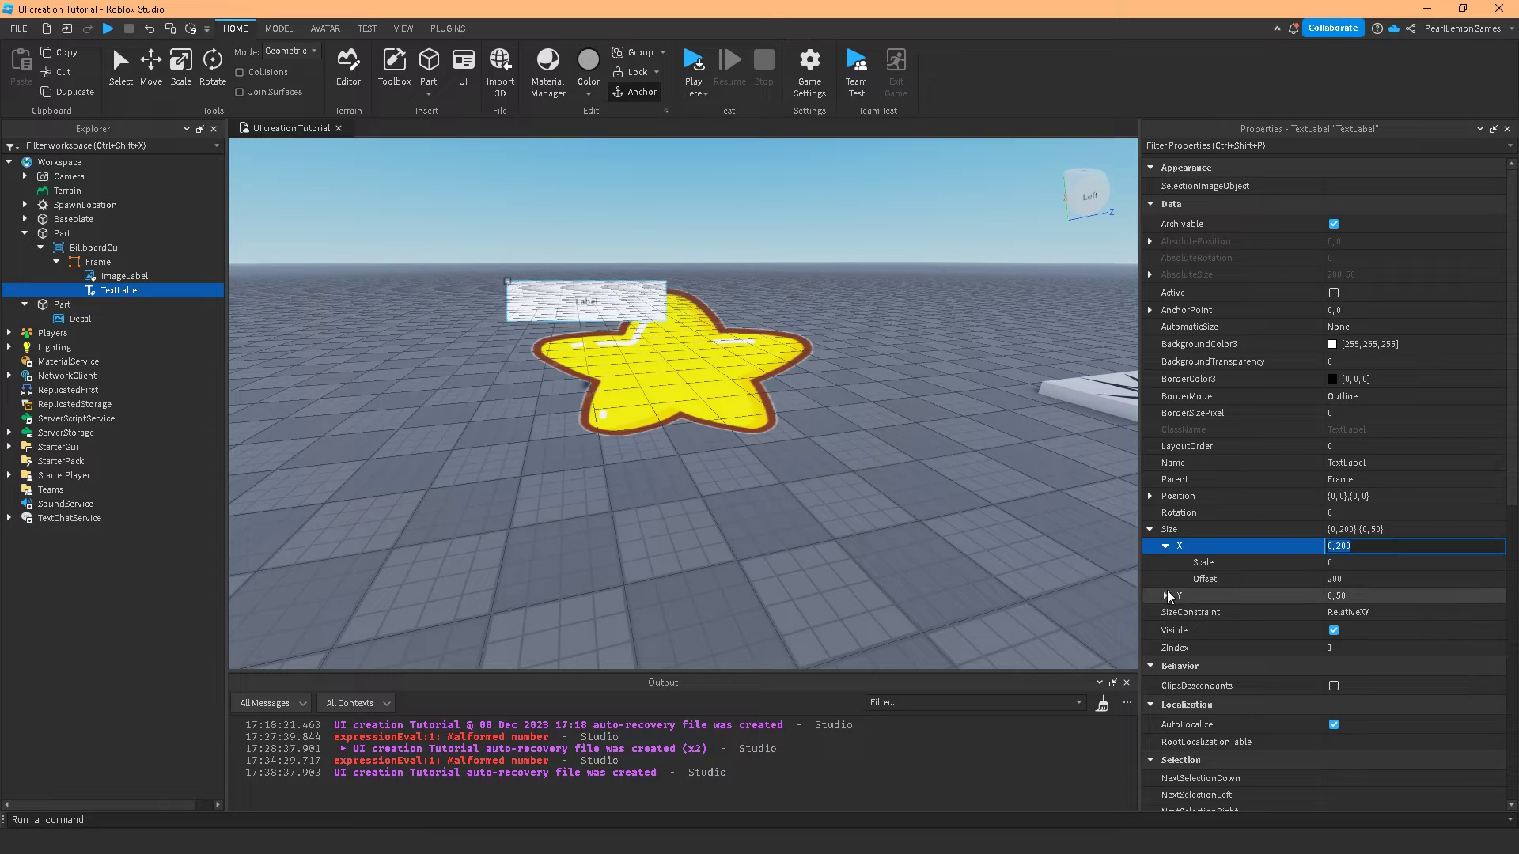
{"action": "left_click", "coordinate": [1168, 590]}
{"action": "left_click", "coordinate": [1370, 576]}
{"action": "type", "text": "0"}
{"action": "key", "text": "Return"}
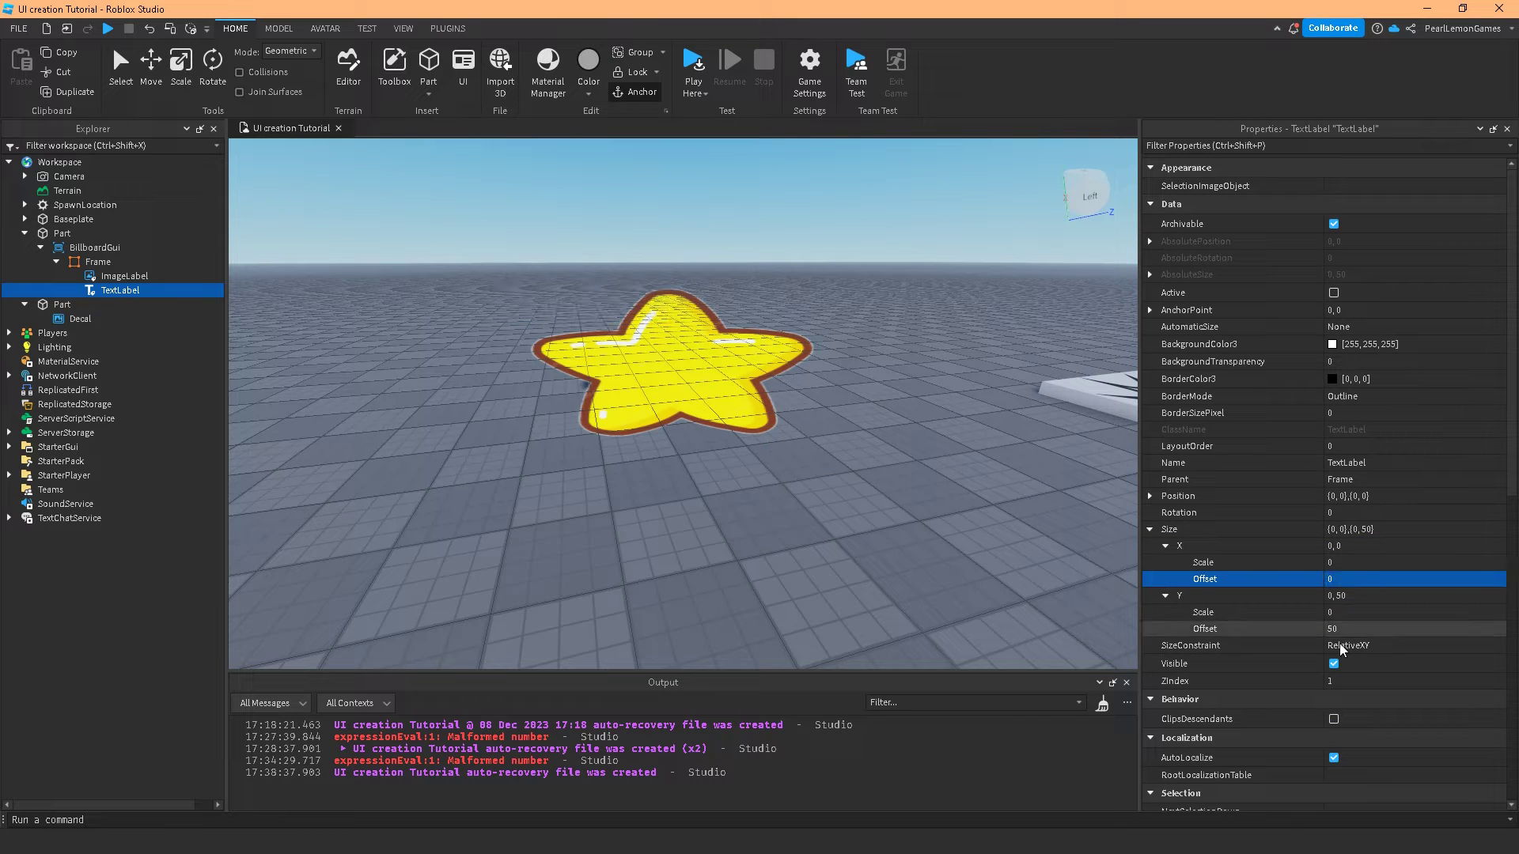
{"action": "left_click", "coordinate": [1352, 629]}
{"action": "type", "text": "0"}
{"action": "key", "text": "Return"}
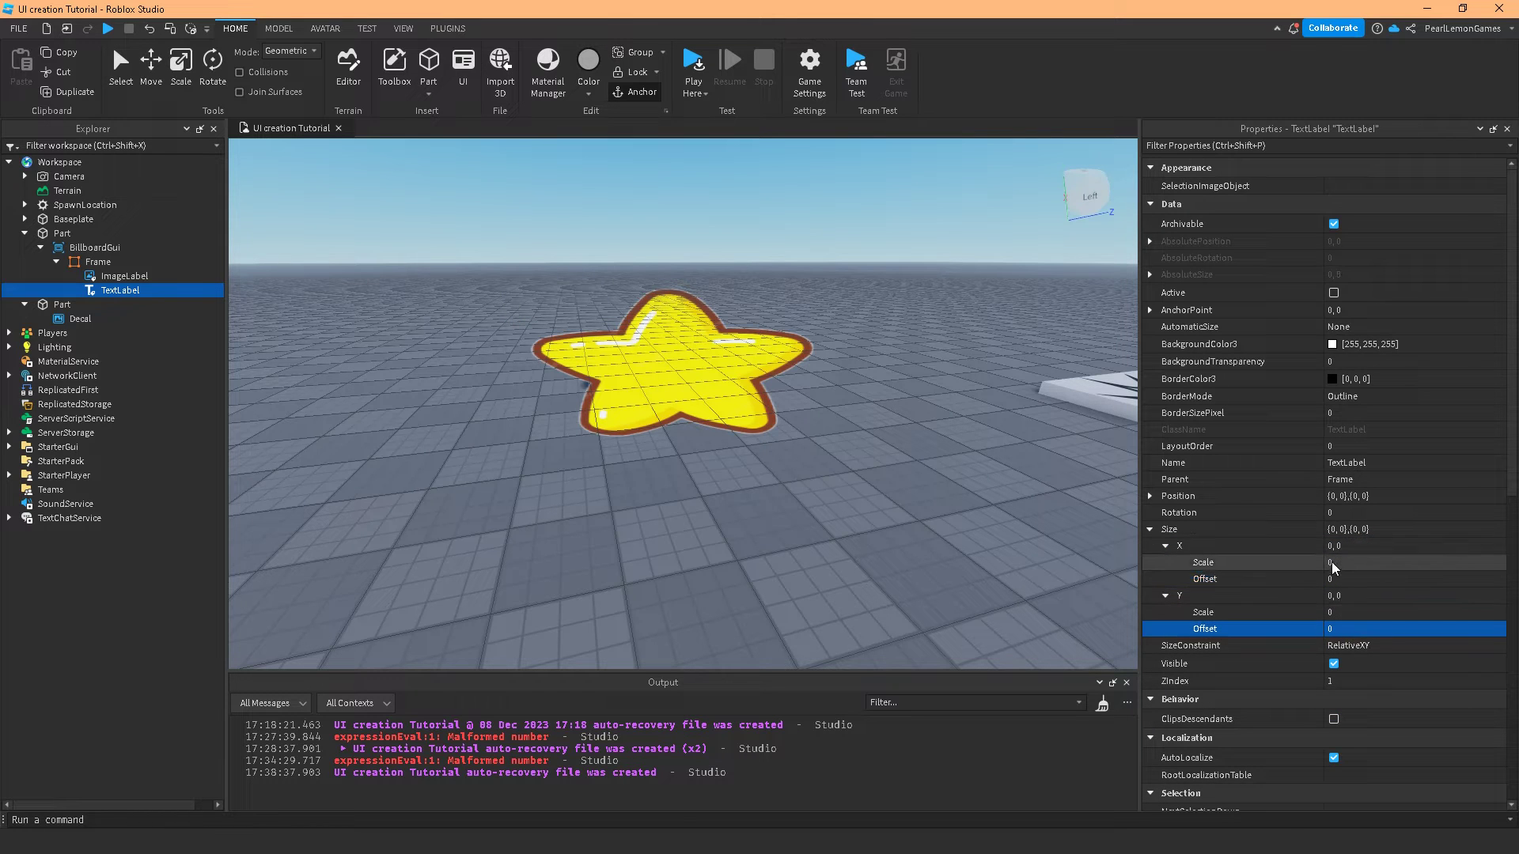
{"action": "left_click", "coordinate": [1331, 562]}
{"action": "type", "text": "1"}
{"action": "key", "text": "Return"}
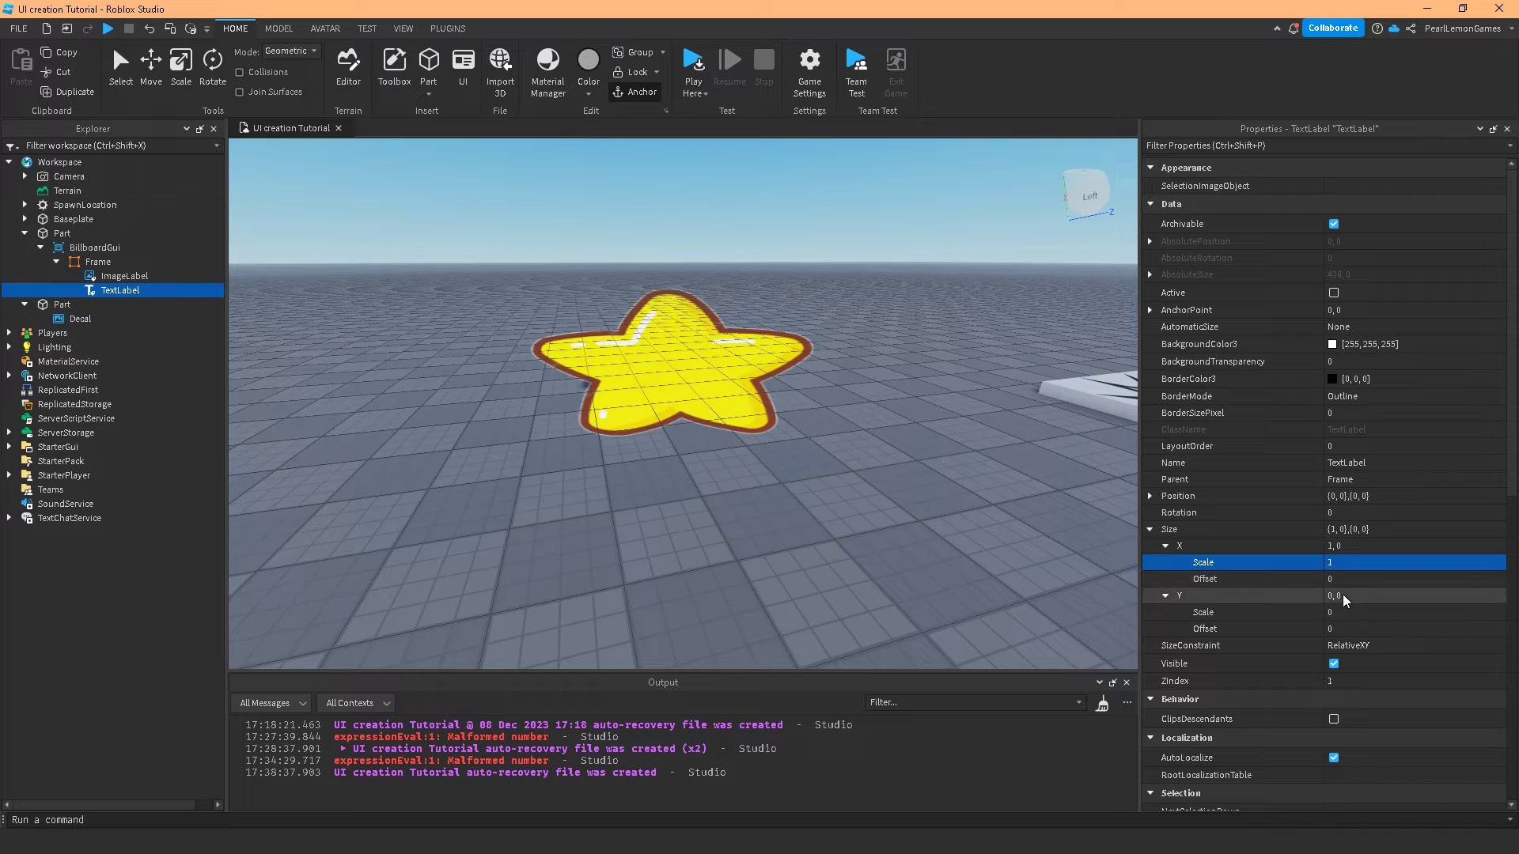
{"action": "left_click", "coordinate": [1345, 610]}
{"action": "type", "text": "0.2"}
{"action": "key", "text": "Return"}
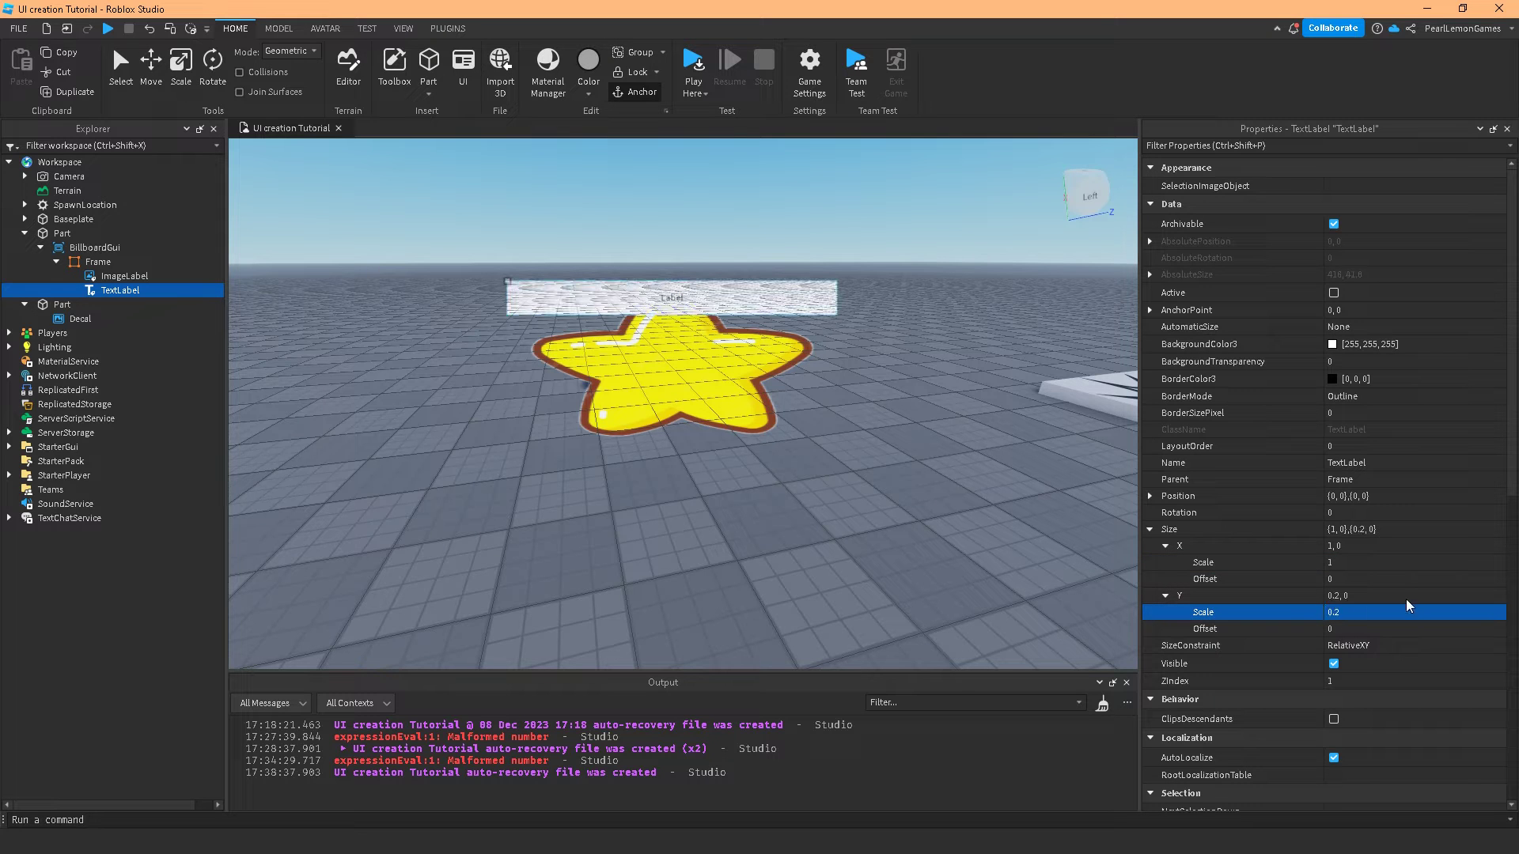
- Give the label BackgroundTransparency 1, the text 'HELLO STAR', and TextScaled on
{"action": "left_click", "coordinate": [1368, 364]}
{"action": "type", "text": "1"}
{"action": "key", "text": "Return"}
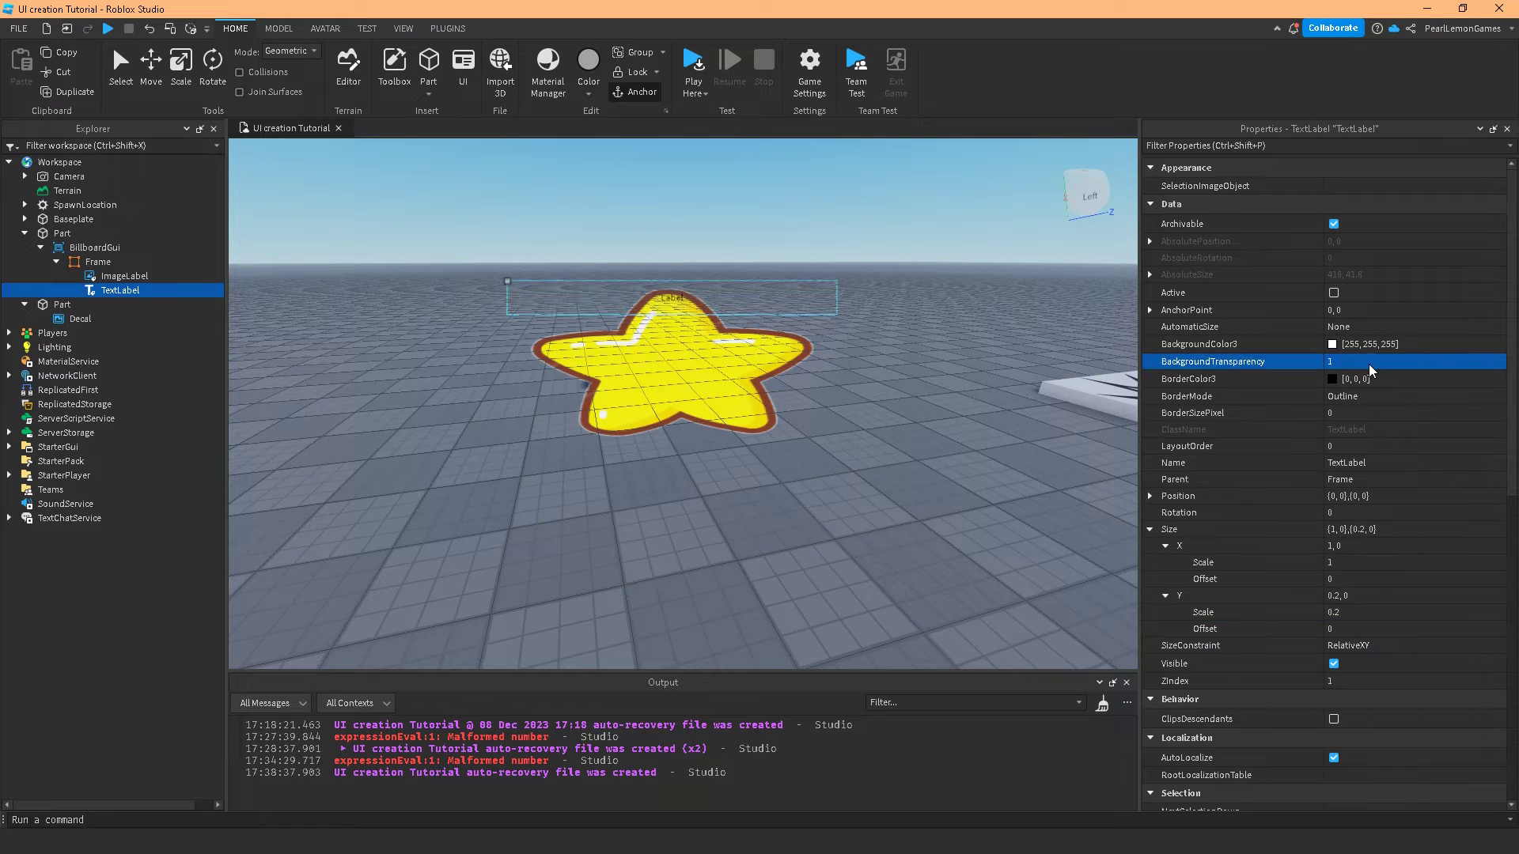
{"action": "scroll", "coordinate": [1366, 499], "scroll_direction": "down", "scroll_amount": 5}
{"action": "scroll", "coordinate": [1369, 526], "scroll_direction": "down", "scroll_amount": 2}
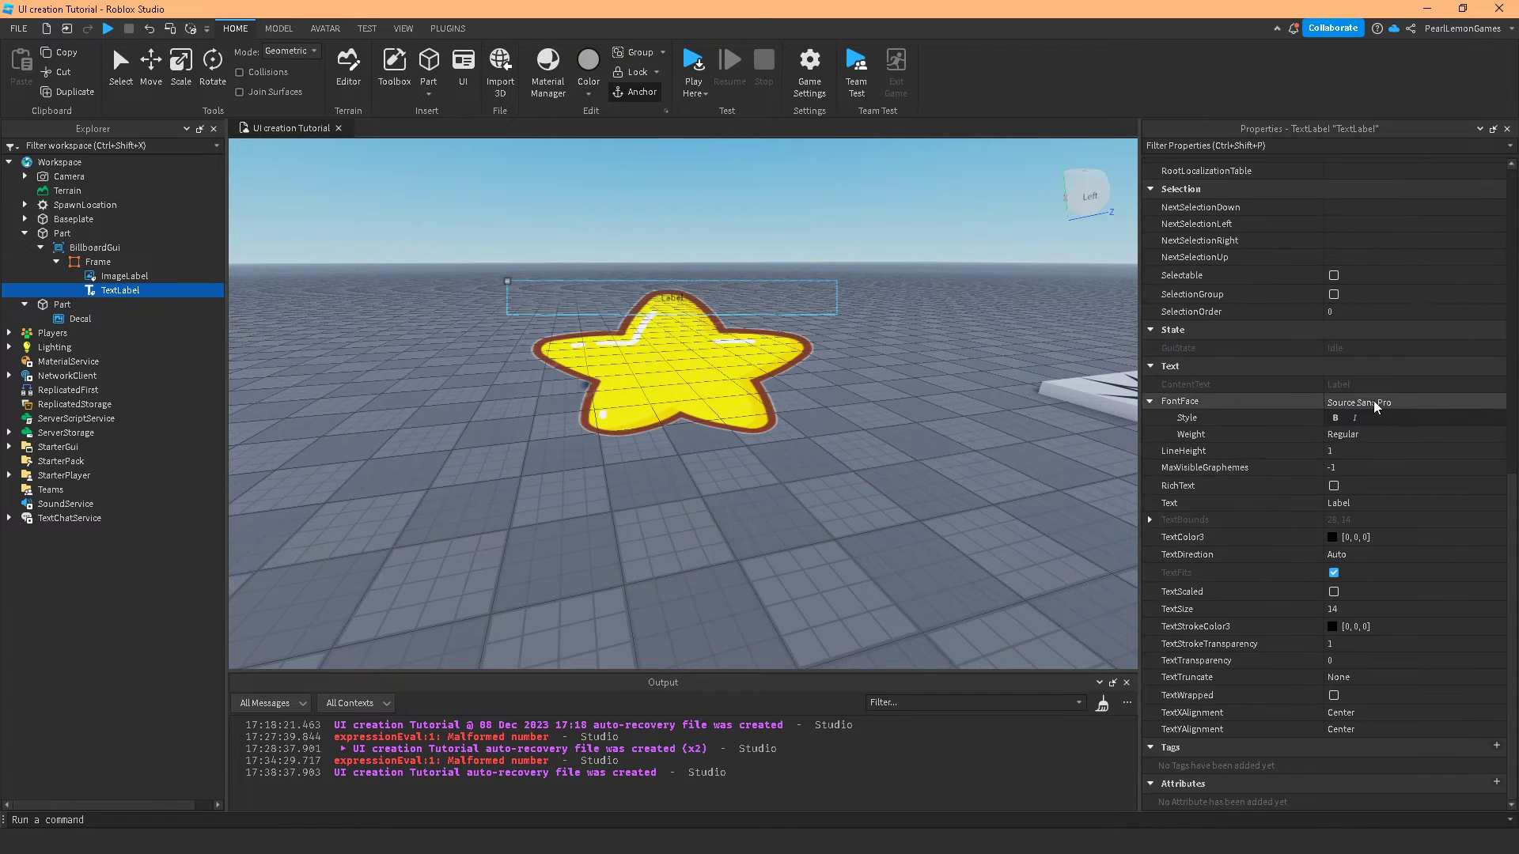
{"action": "left_click", "coordinate": [1365, 503]}
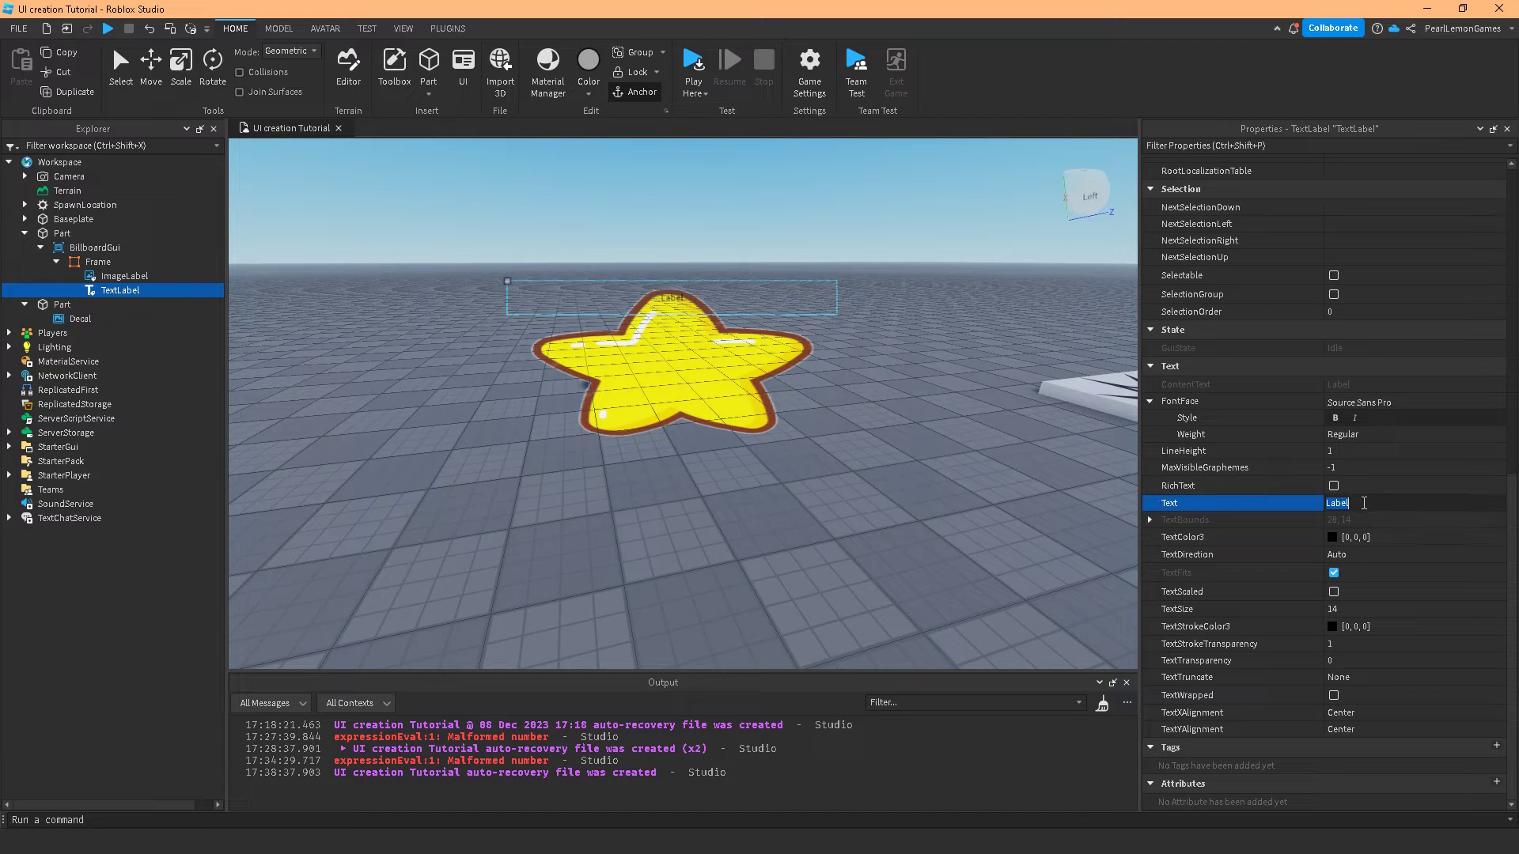
{"action": "type", "text": "HELLO STAR"}
{"action": "key", "text": "Return"}
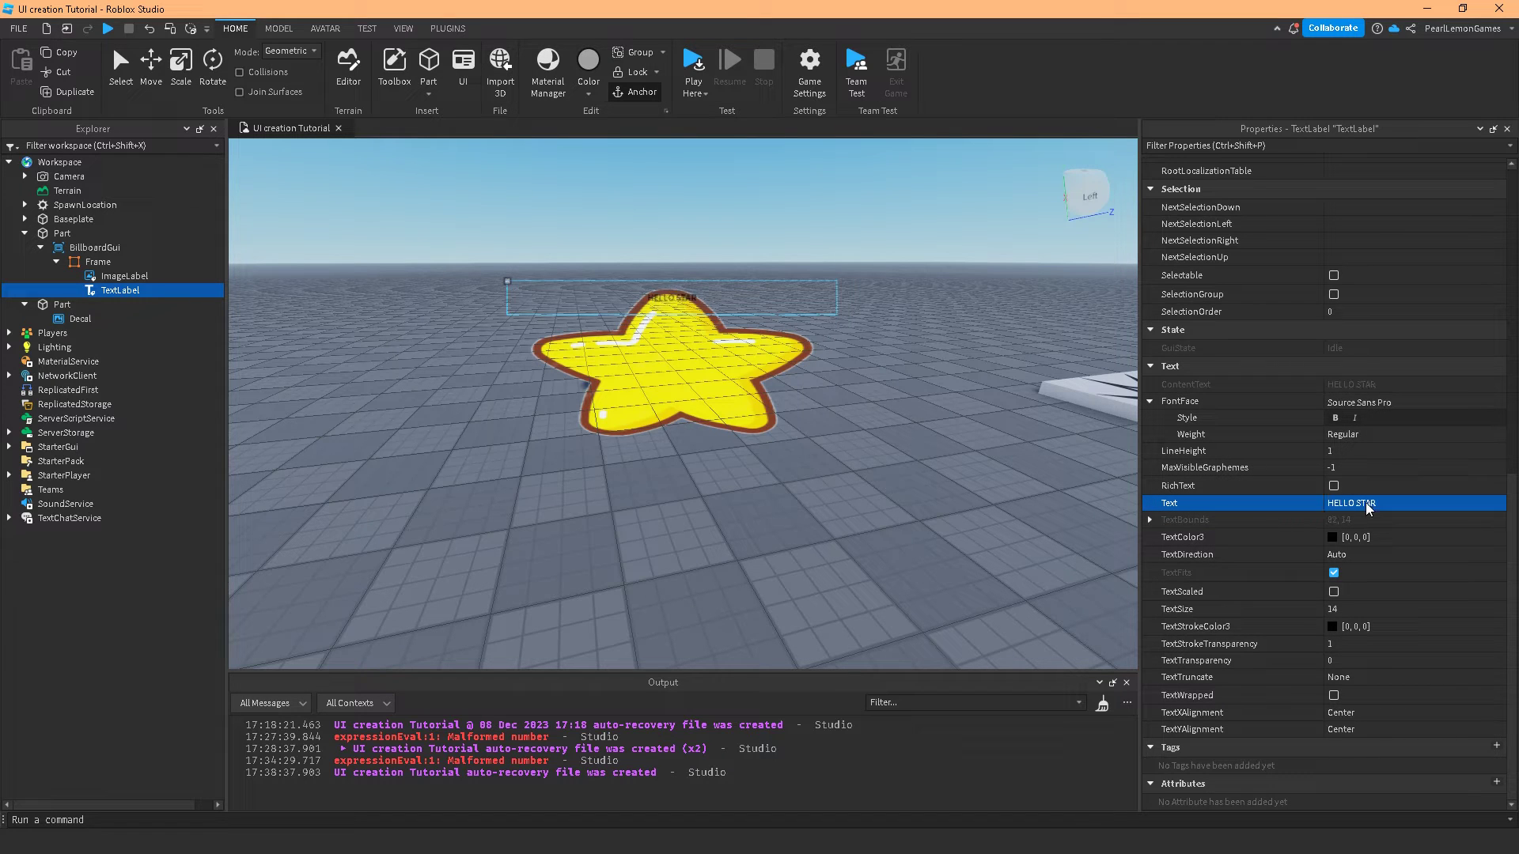
{"action": "left_click", "coordinate": [1333, 593]}
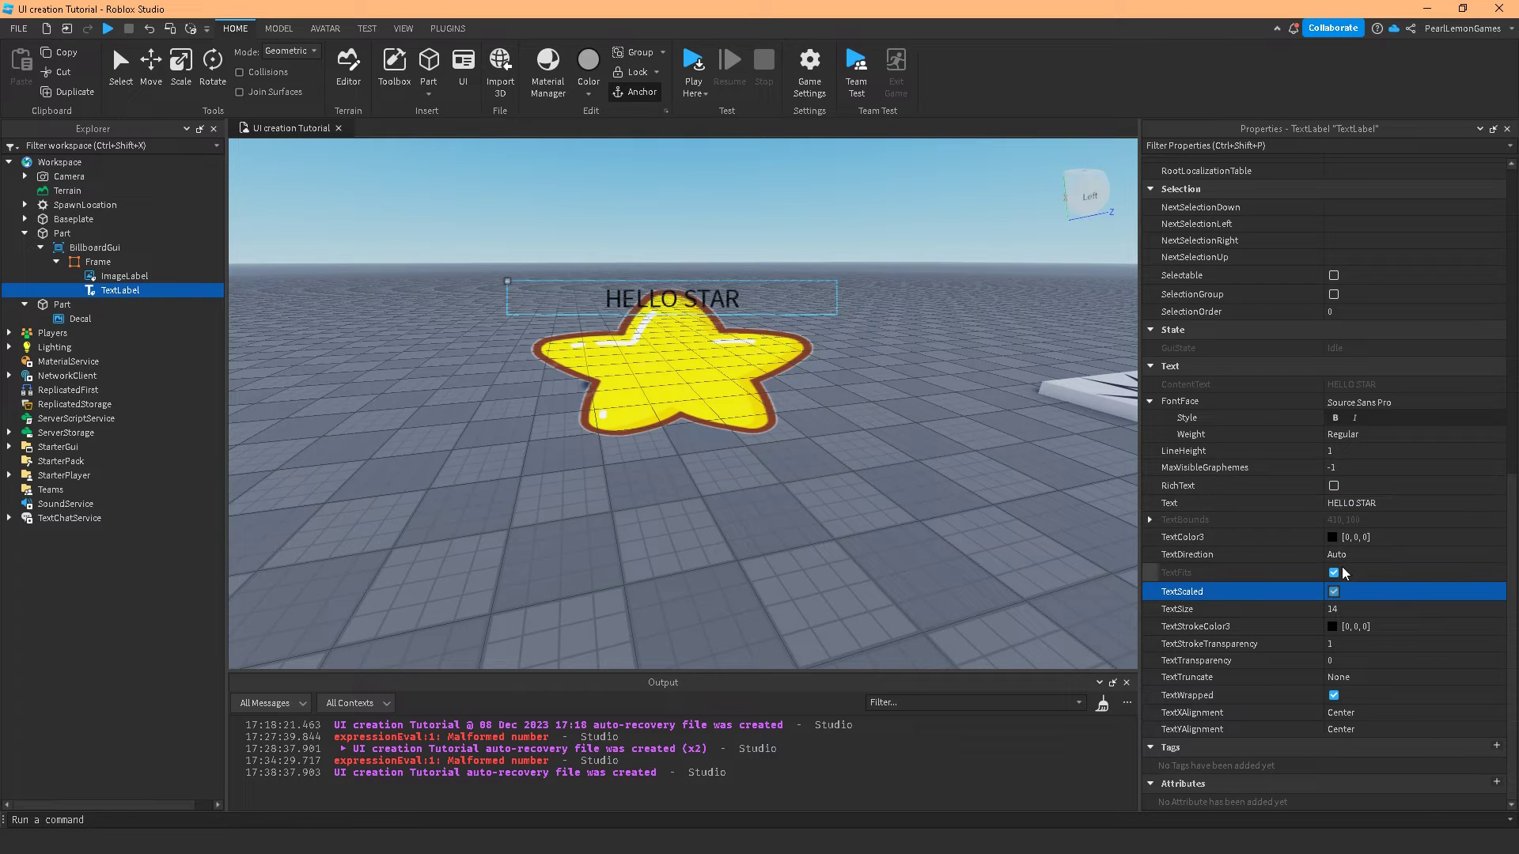
{"action": "scroll", "coordinate": [1340, 531], "scroll_direction": "up", "scroll_amount": 3}
{"action": "scroll", "coordinate": [1339, 530], "scroll_direction": "up", "scroll_amount": 2}
{"action": "scroll", "coordinate": [1339, 451], "scroll_direction": "up", "scroll_amount": 2}
{"action": "scroll", "coordinate": [1349, 335], "scroll_direction": "up", "scroll_amount": 2}
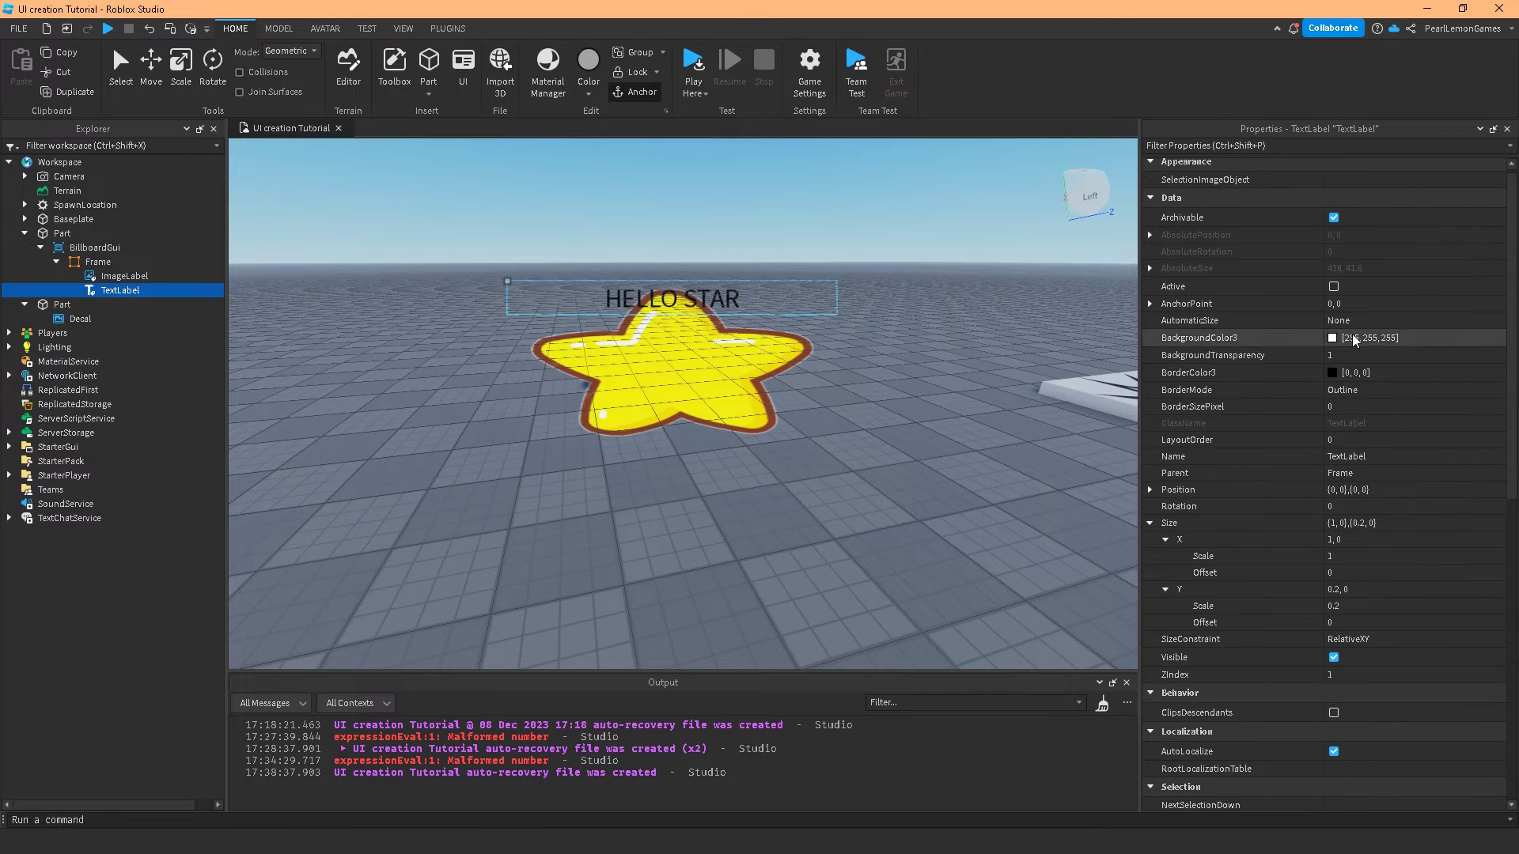
- Set the label's BackgroundColor3 and TextColor3 to light yellow
{"action": "left_click", "coordinate": [1348, 335]}
{"action": "left_click", "coordinate": [730, 389]}
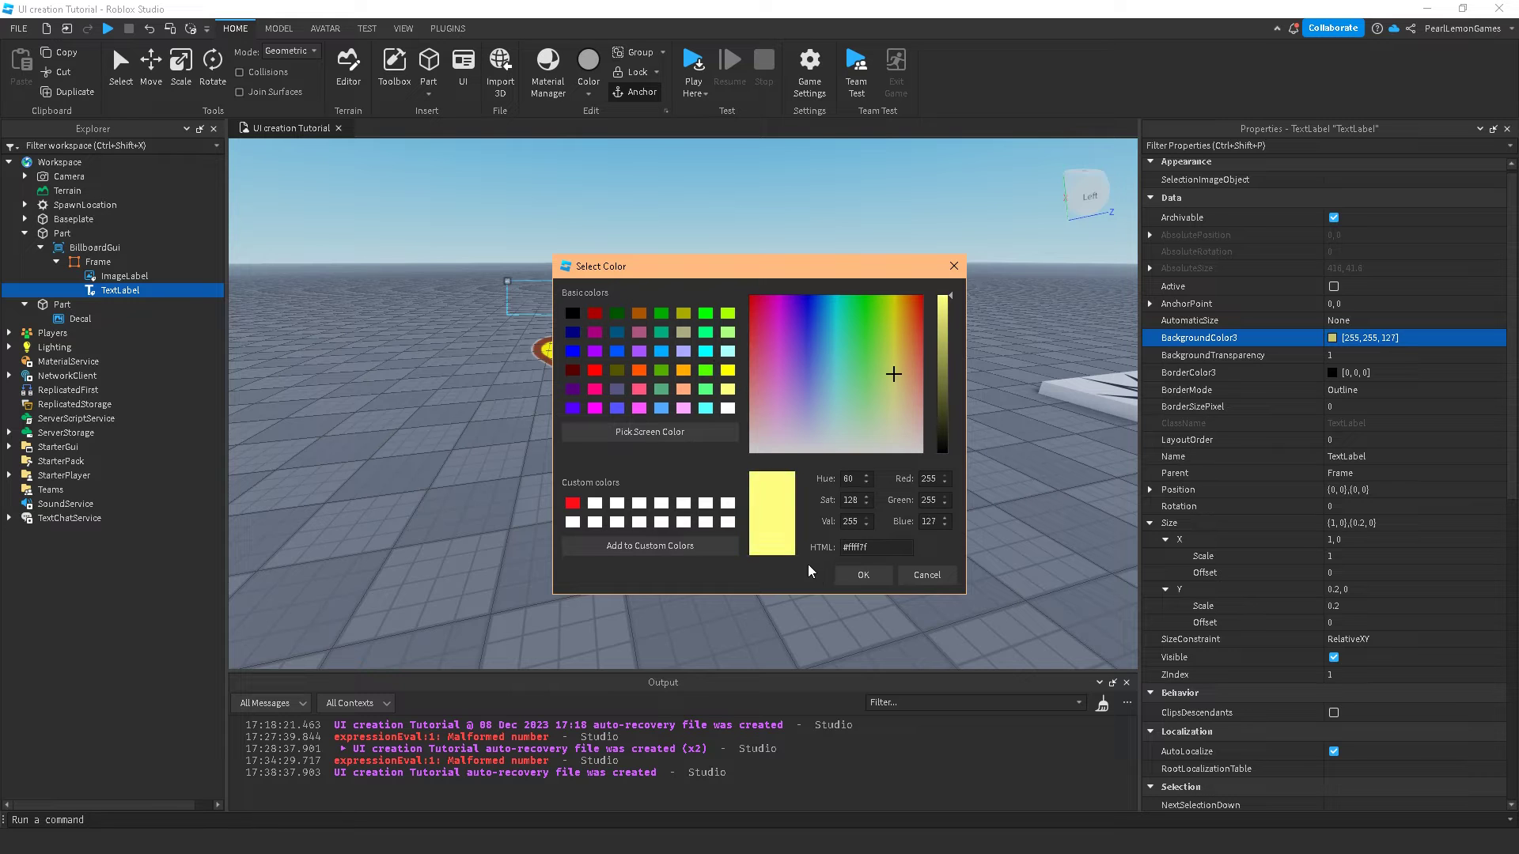
{"action": "left_click", "coordinate": [864, 575]}
{"action": "scroll", "coordinate": [1375, 389], "scroll_direction": "down", "scroll_amount": 5}
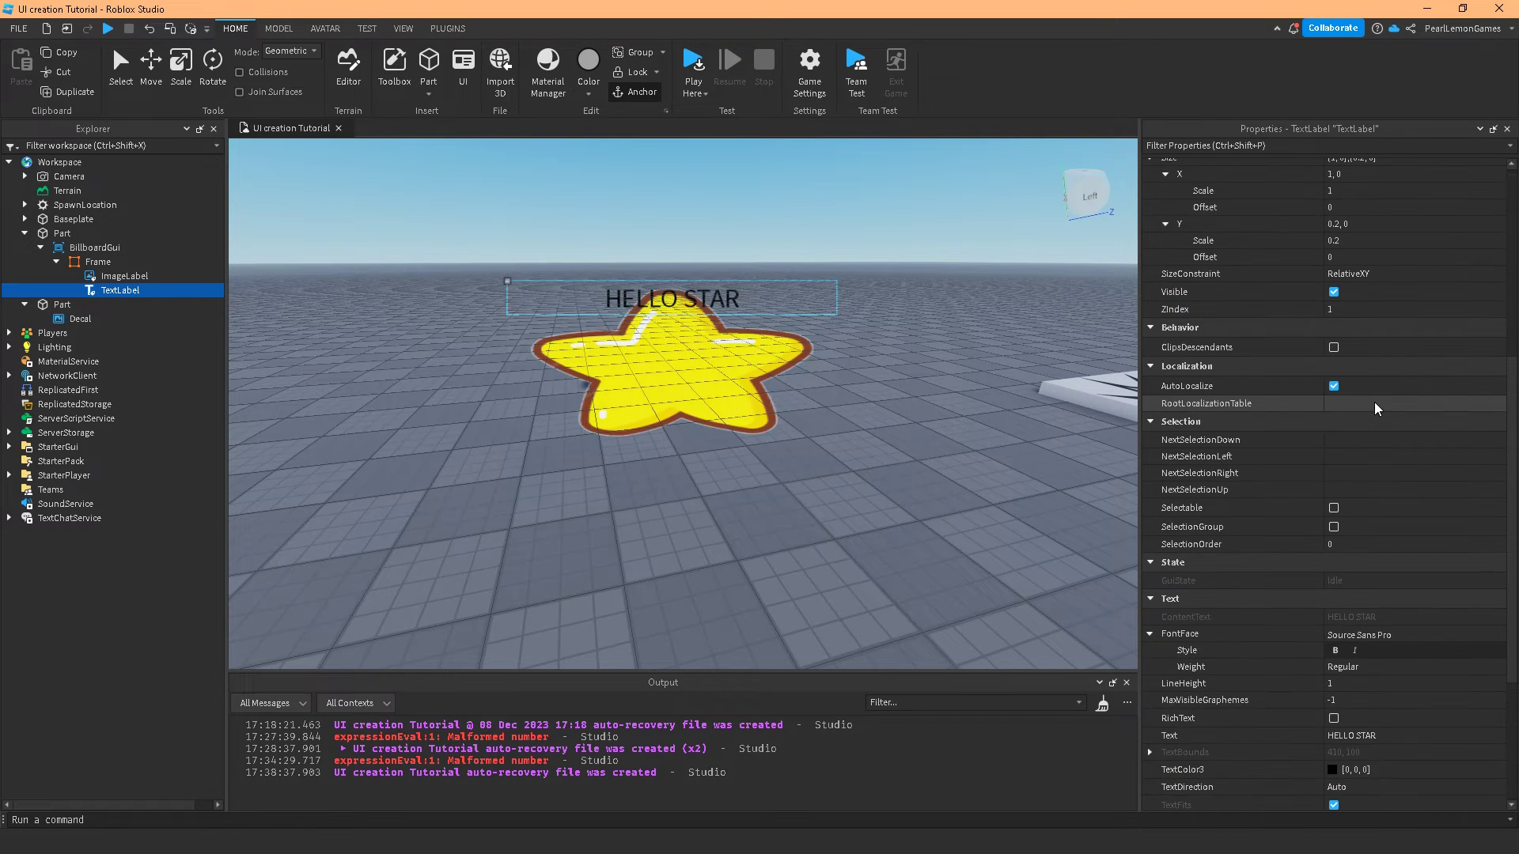
{"action": "scroll", "coordinate": [1375, 402], "scroll_direction": "down", "scroll_amount": 2}
{"action": "left_click", "coordinate": [1327, 535]}
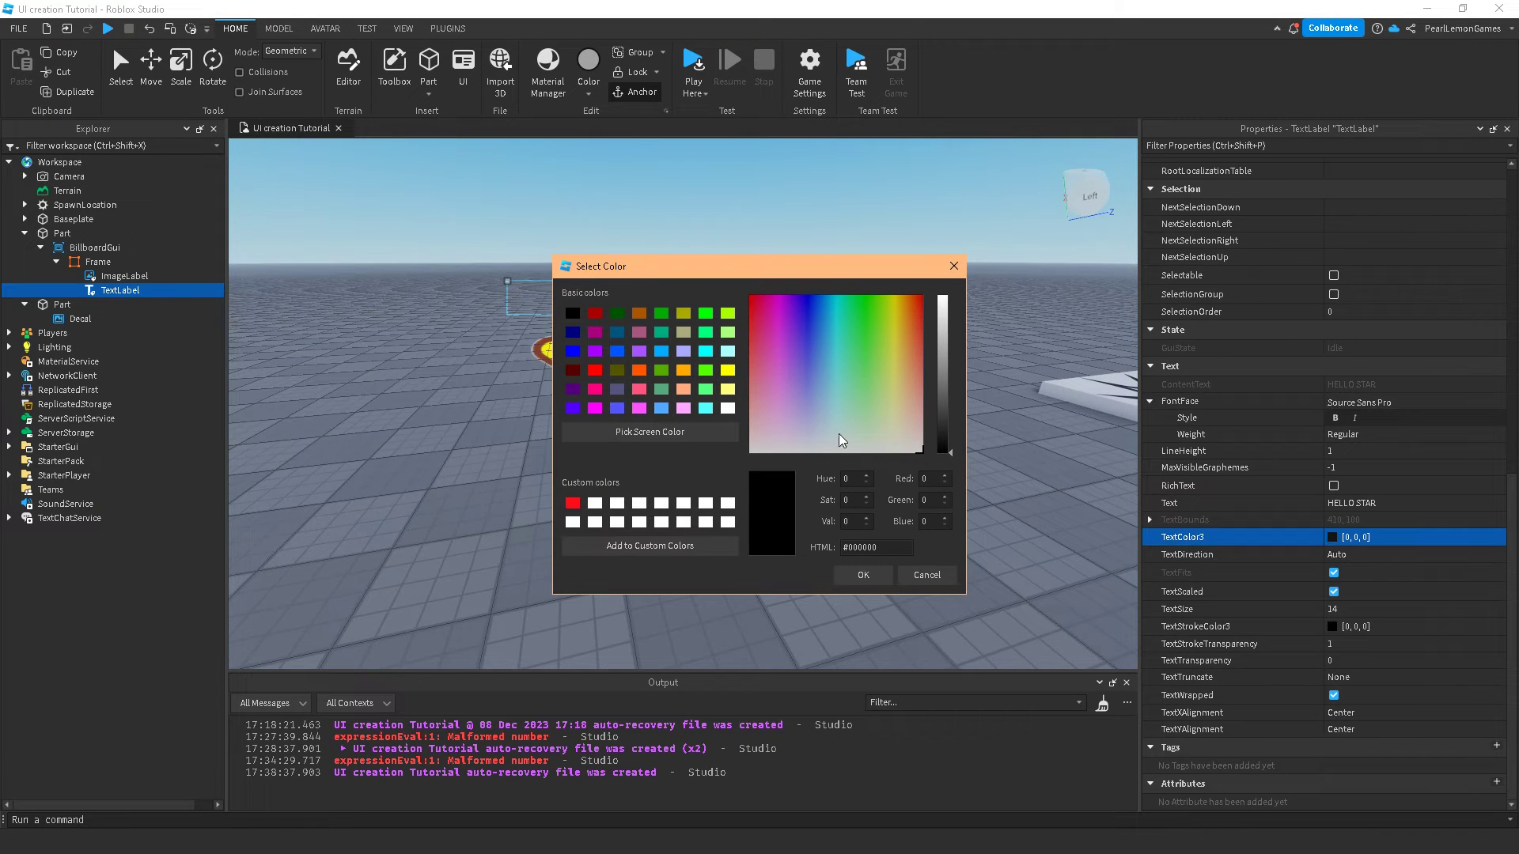
{"action": "left_click", "coordinate": [729, 389]}
{"action": "left_click", "coordinate": [855, 573]}
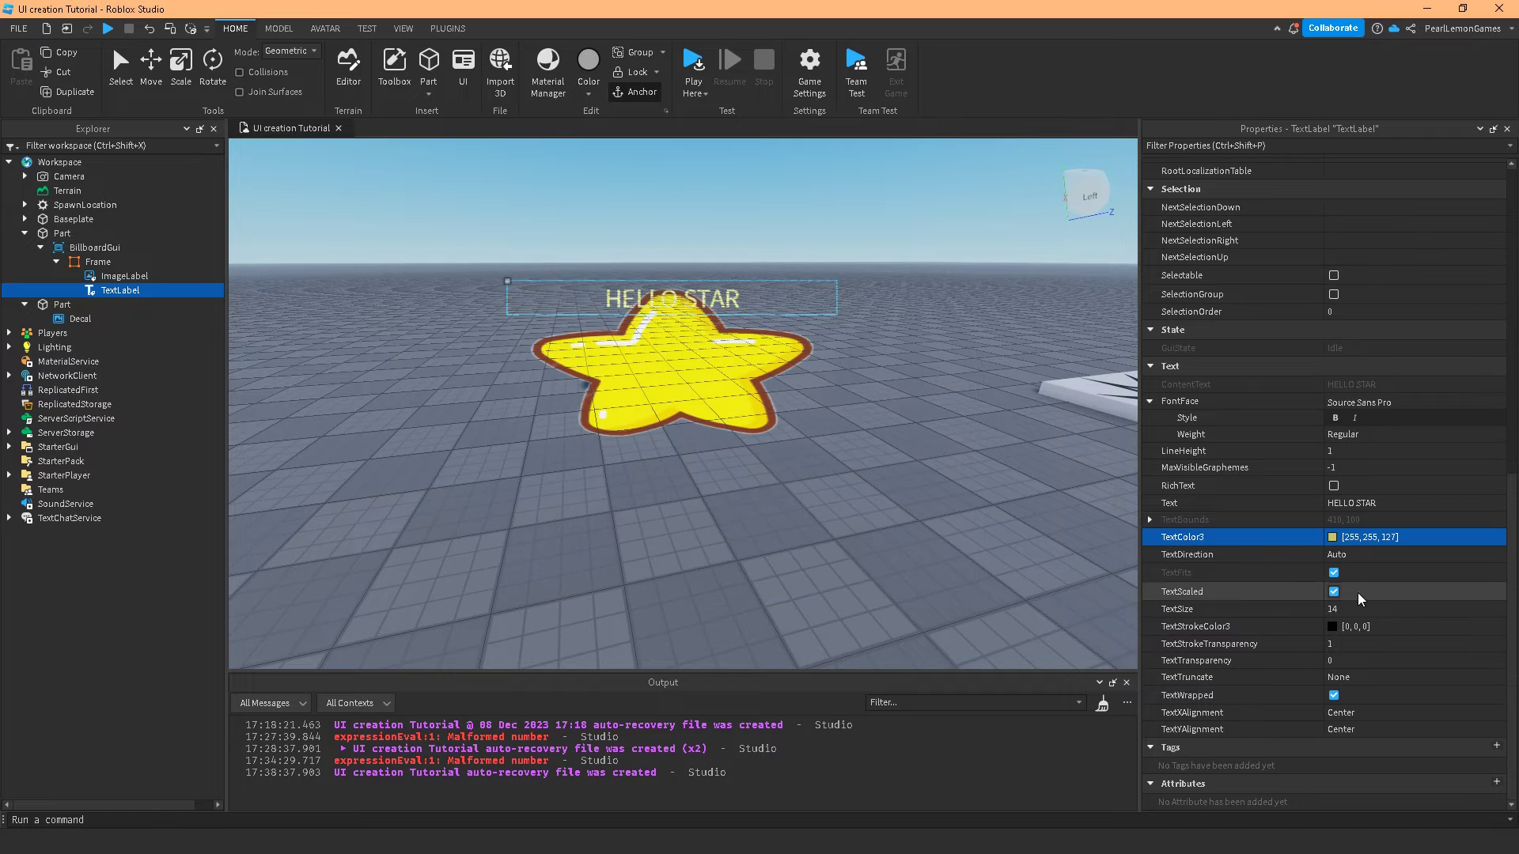
- Set TextStrokeTransparency to 0 and TextStrokeColor3 to bright yellow (255, 255, 0)
{"action": "left_click", "coordinate": [1265, 639]}
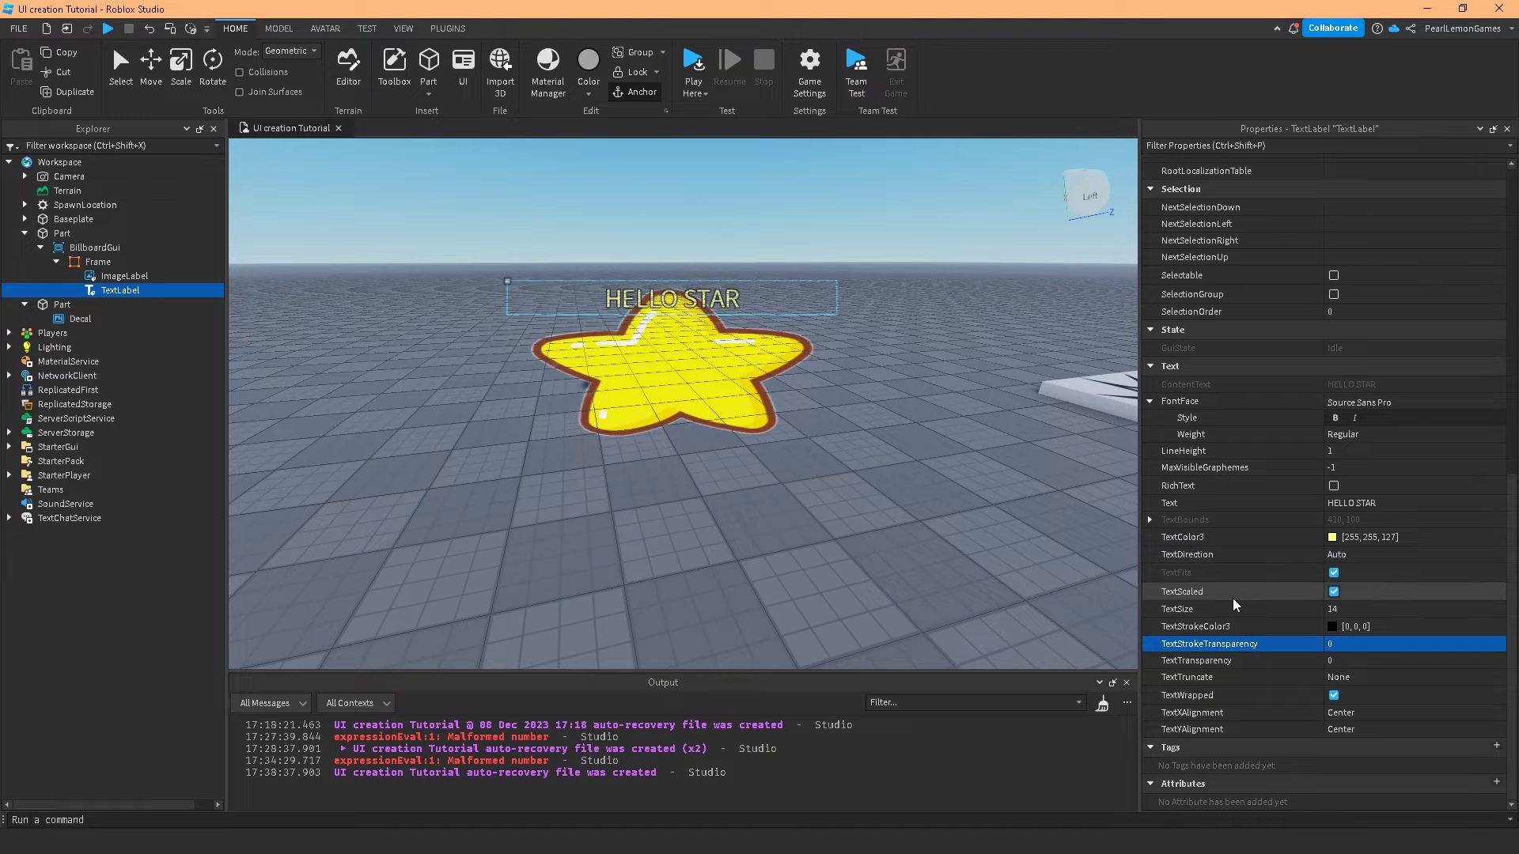
{"action": "left_click", "coordinate": [1323, 542]}
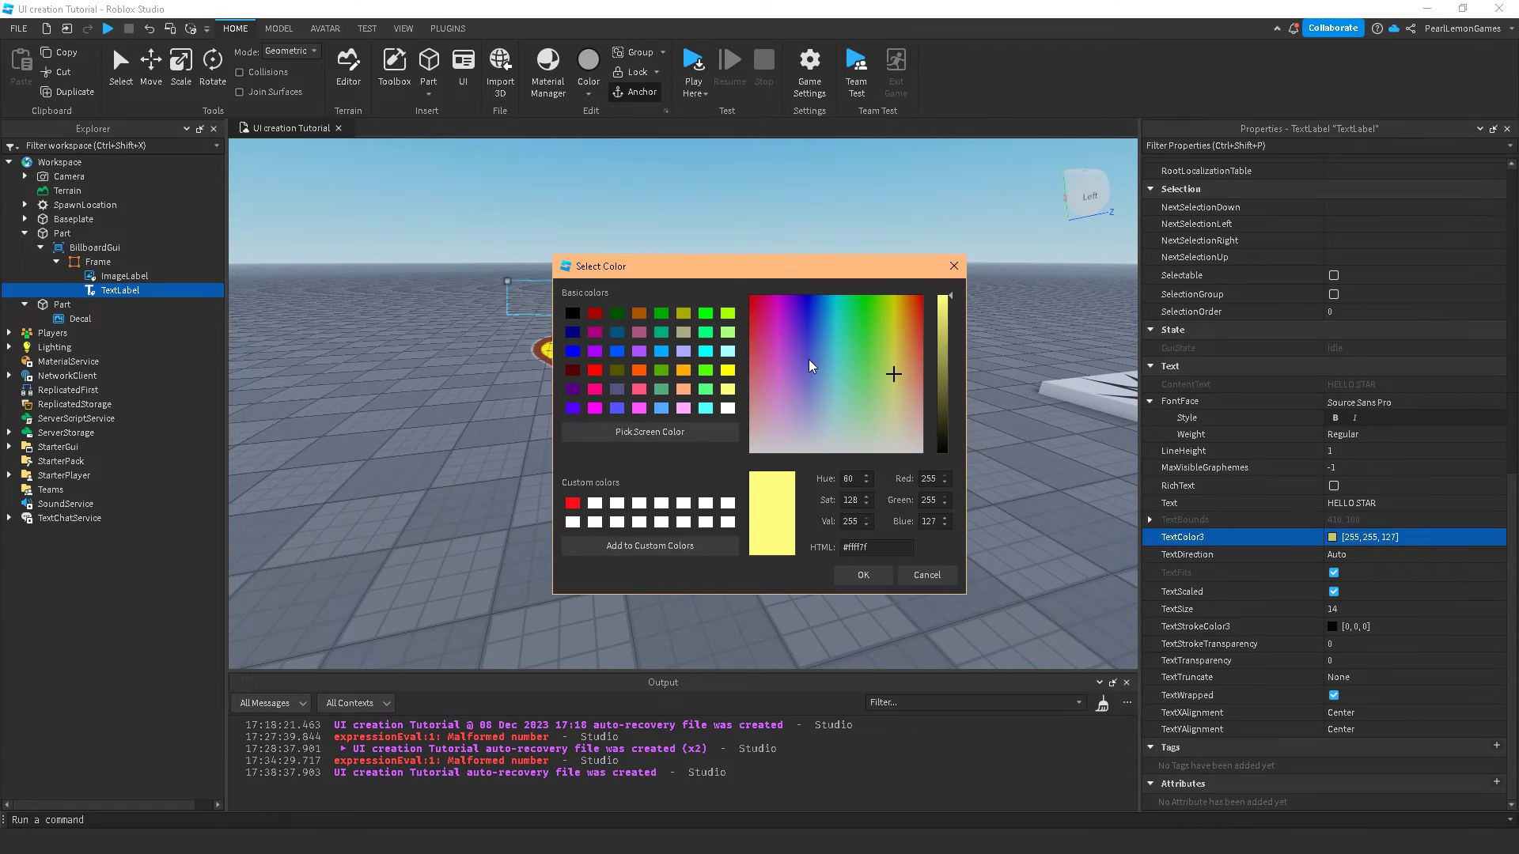
{"action": "left_click", "coordinate": [862, 575]}
{"action": "left_click", "coordinate": [1335, 628]}
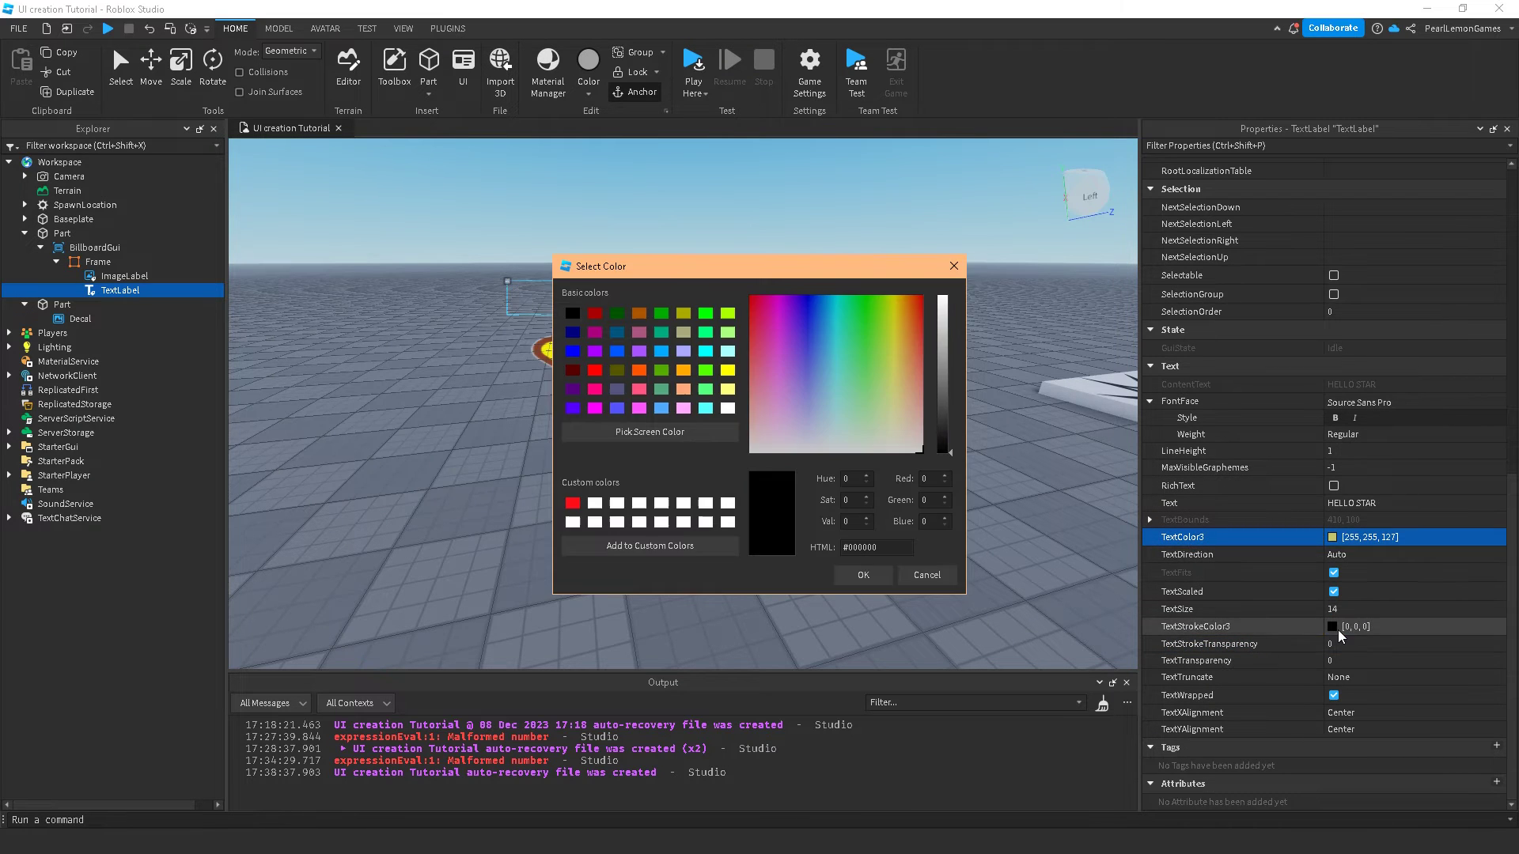
{"action": "left_click", "coordinate": [728, 409]}
{"action": "left_click", "coordinate": [860, 578]}
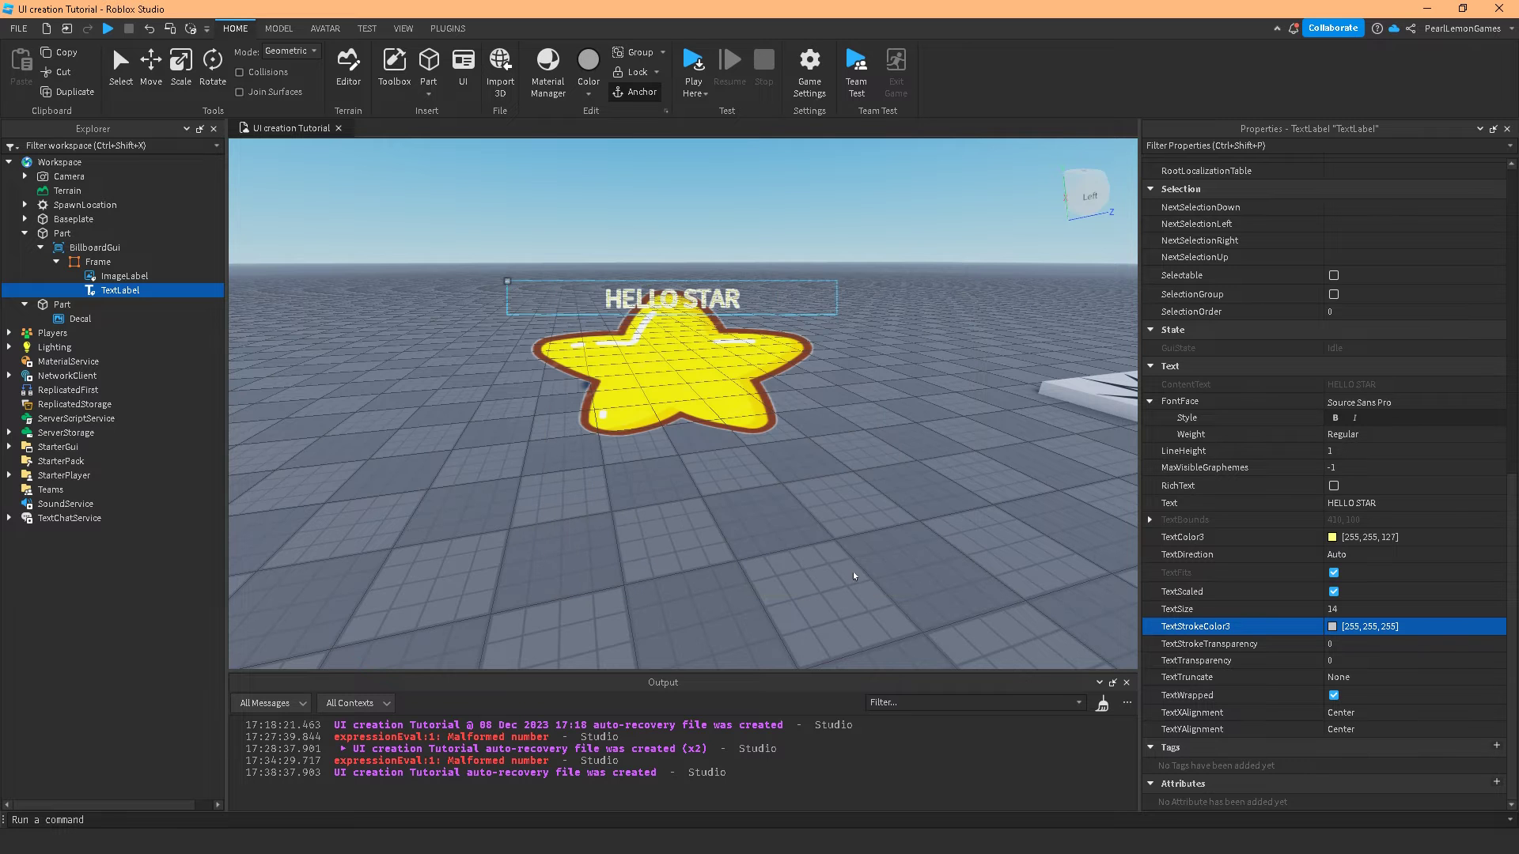
{"action": "scroll", "coordinate": [986, 575], "scroll_direction": "up", "scroll_amount": 3}
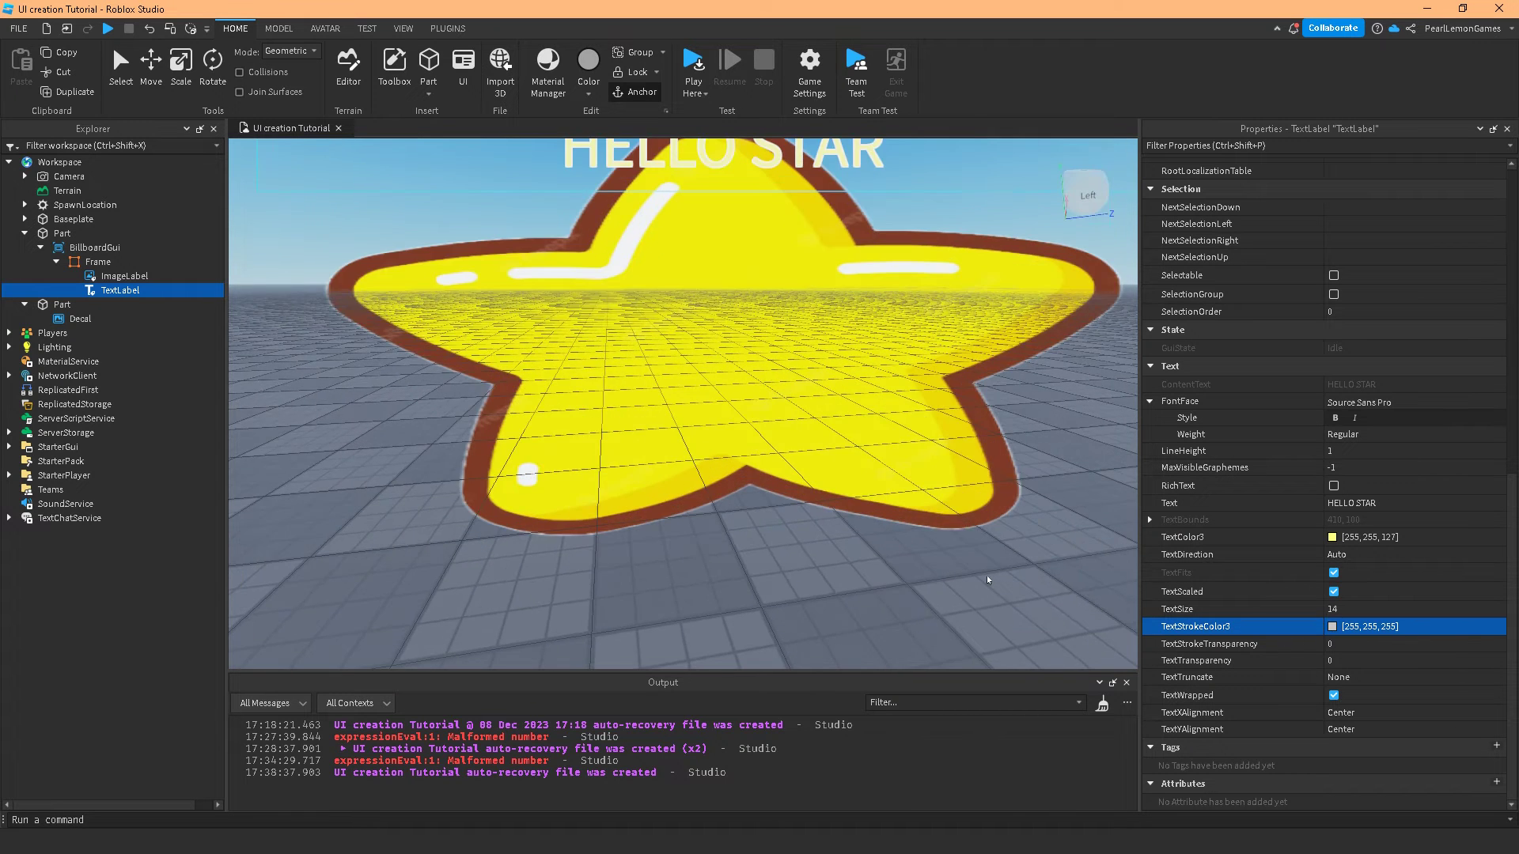
{"action": "scroll", "coordinate": [986, 575], "scroll_direction": "down", "scroll_amount": 2}
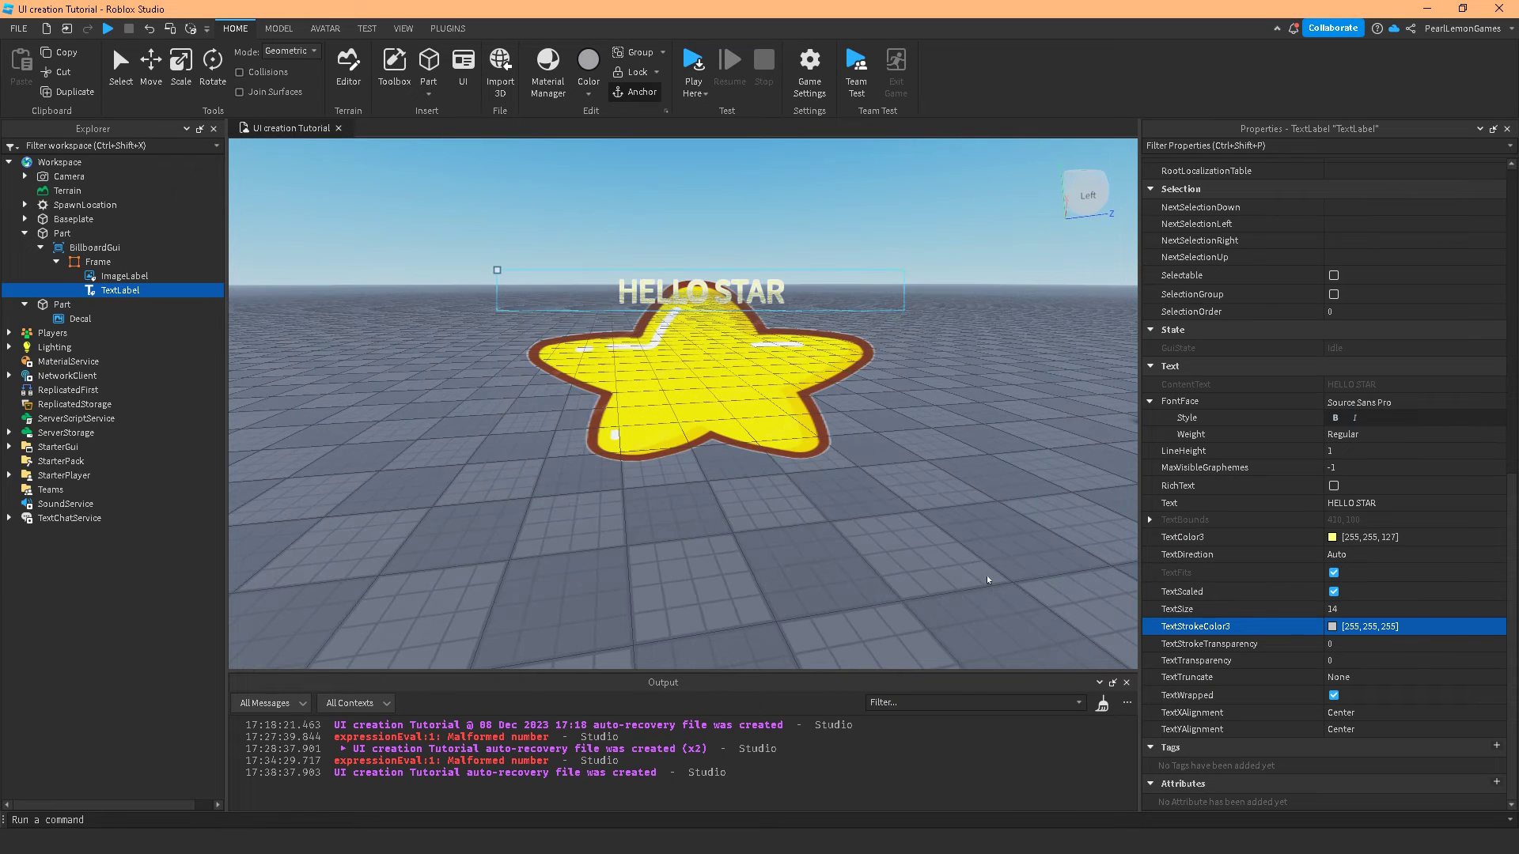
{"action": "left_click", "coordinate": [1332, 626]}
{"action": "left_click", "coordinate": [727, 369]}
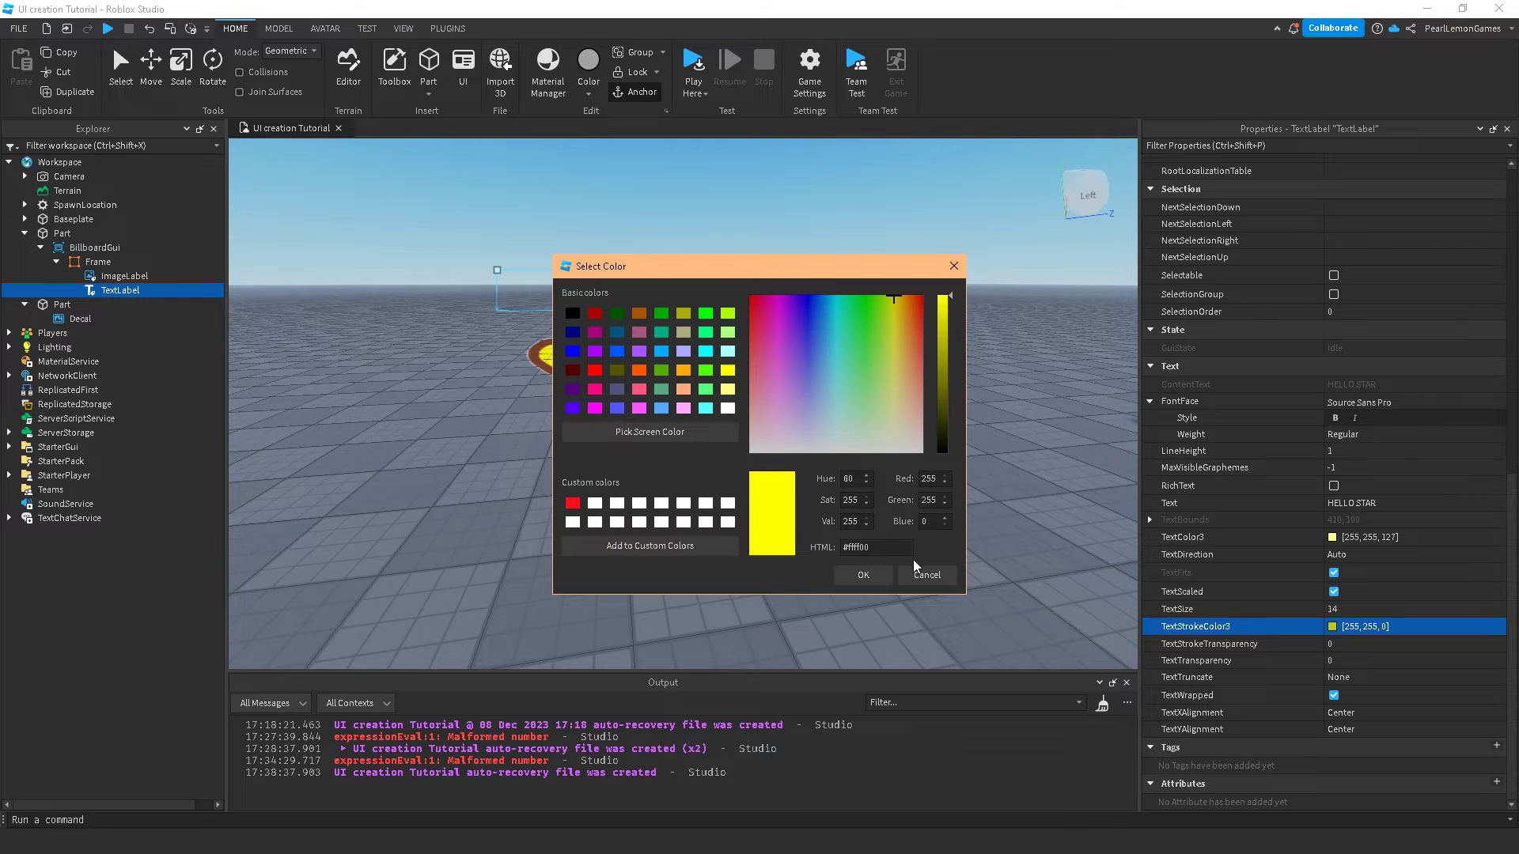
{"action": "left_click", "coordinate": [862, 575]}
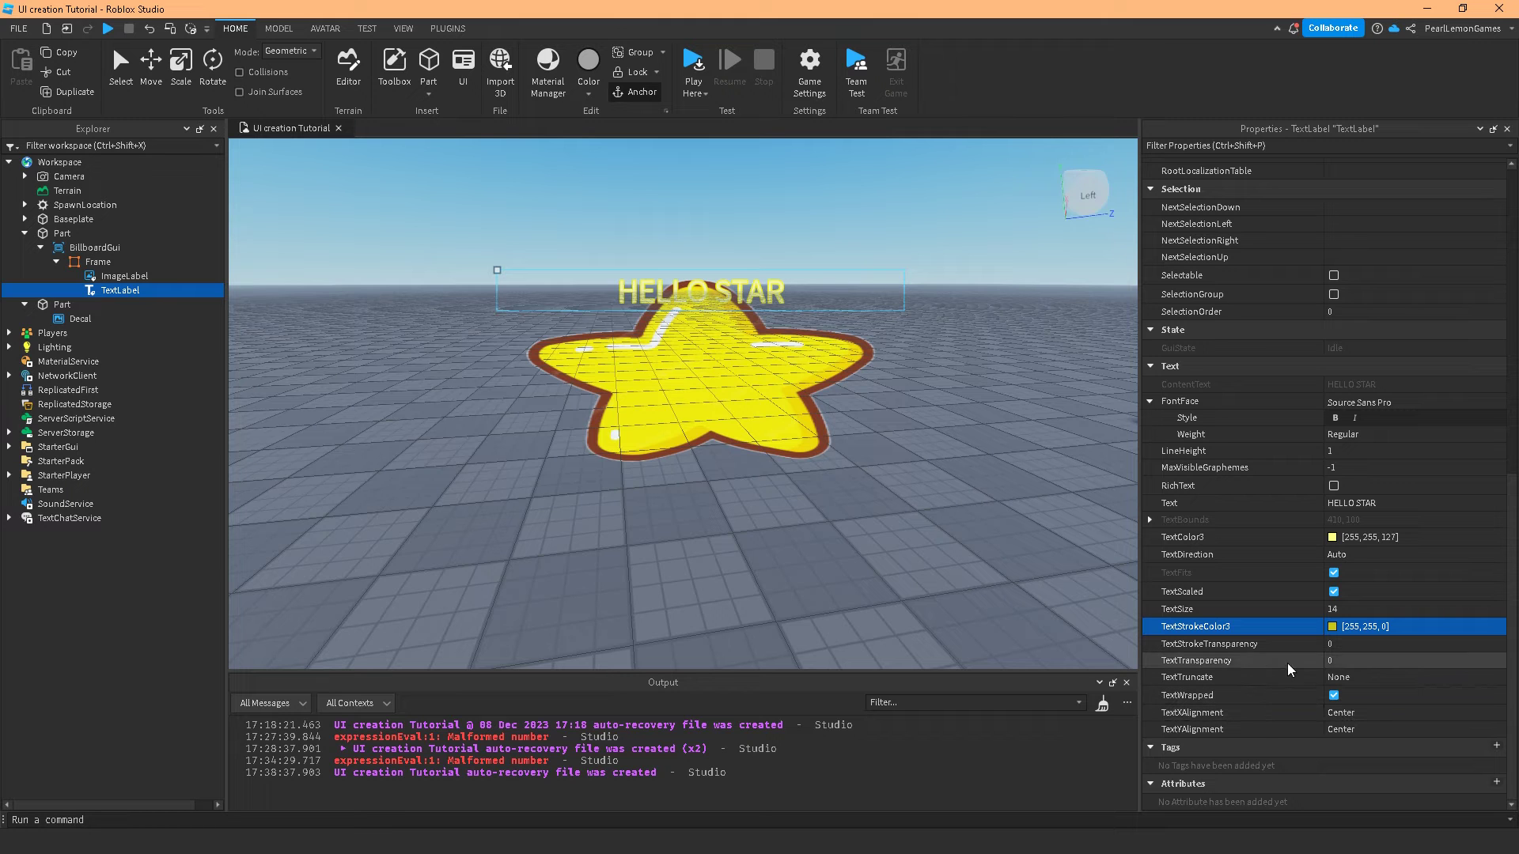
{"action": "scroll", "coordinate": [1268, 509], "scroll_direction": "up", "scroll_amount": 3}
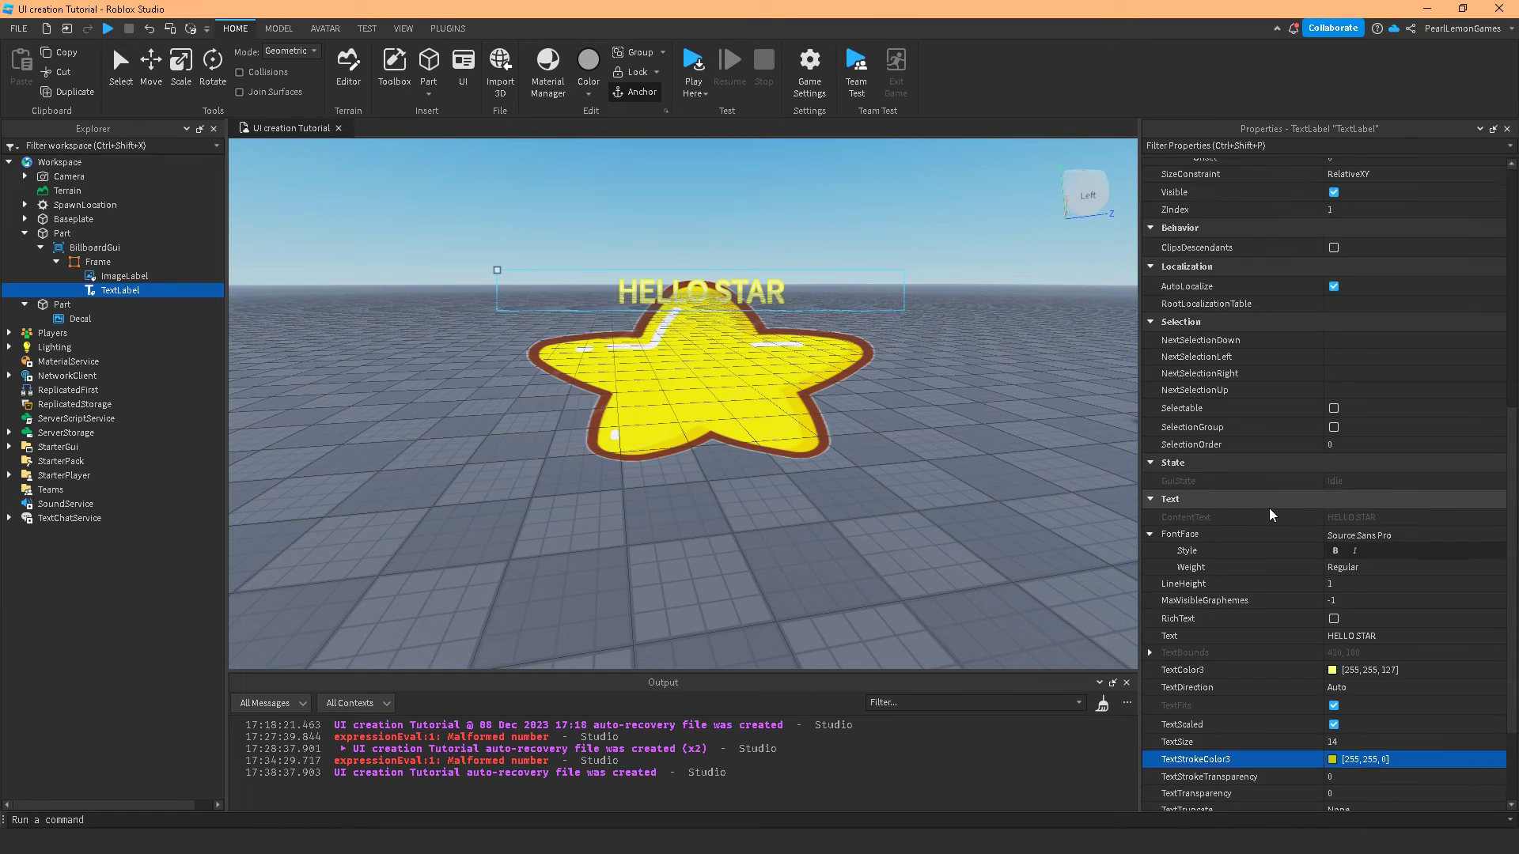
{"action": "scroll", "coordinate": [1268, 508], "scroll_direction": "up", "scroll_amount": 3}
{"action": "scroll", "coordinate": [1270, 508], "scroll_direction": "up", "scroll_amount": 3}
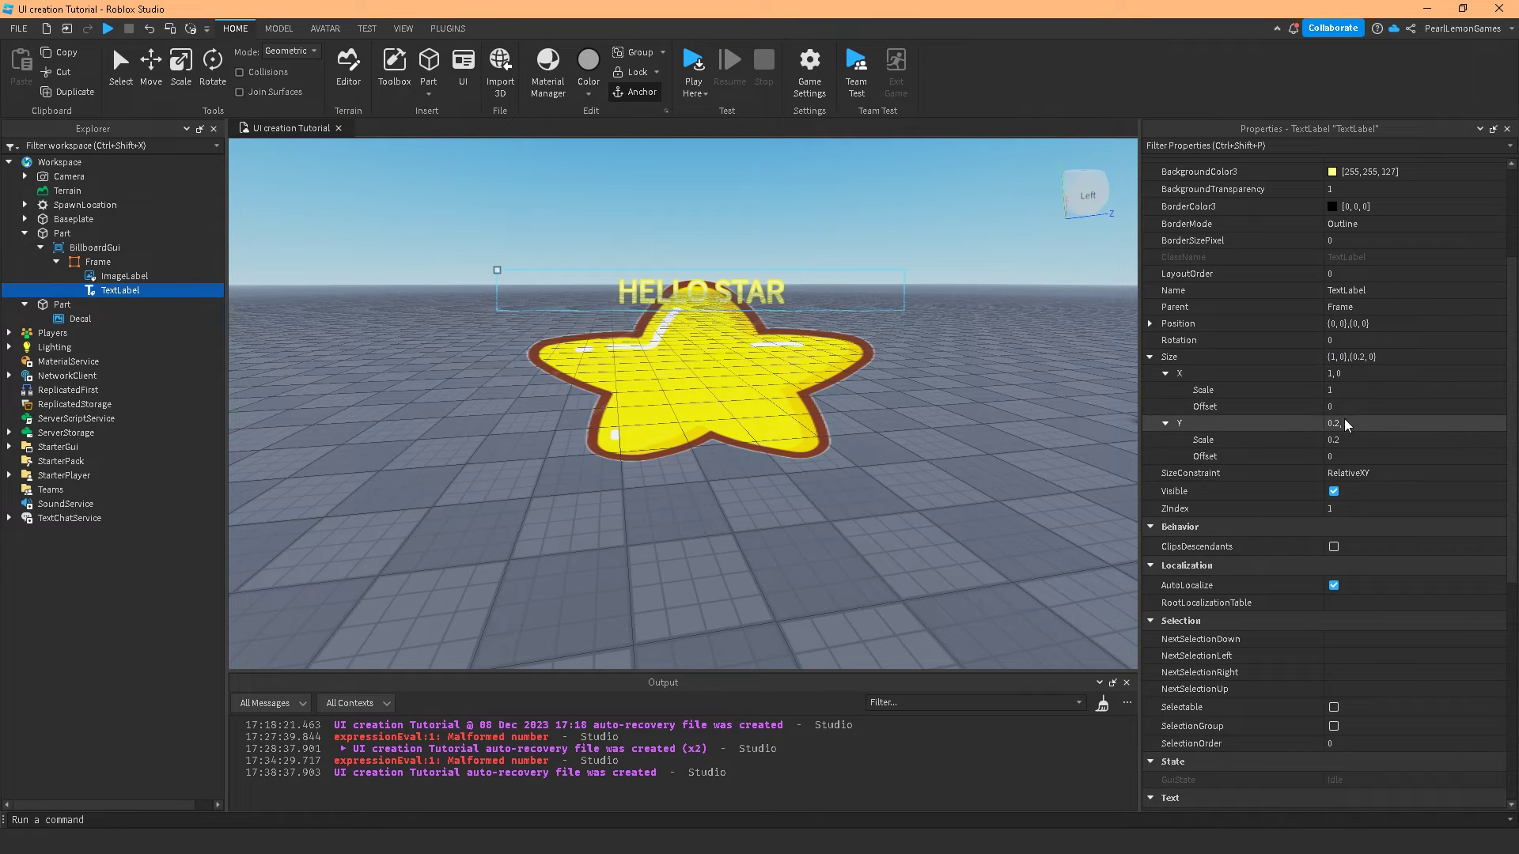
{"action": "scroll", "coordinate": [1332, 423], "scroll_direction": "up", "scroll_amount": 3}
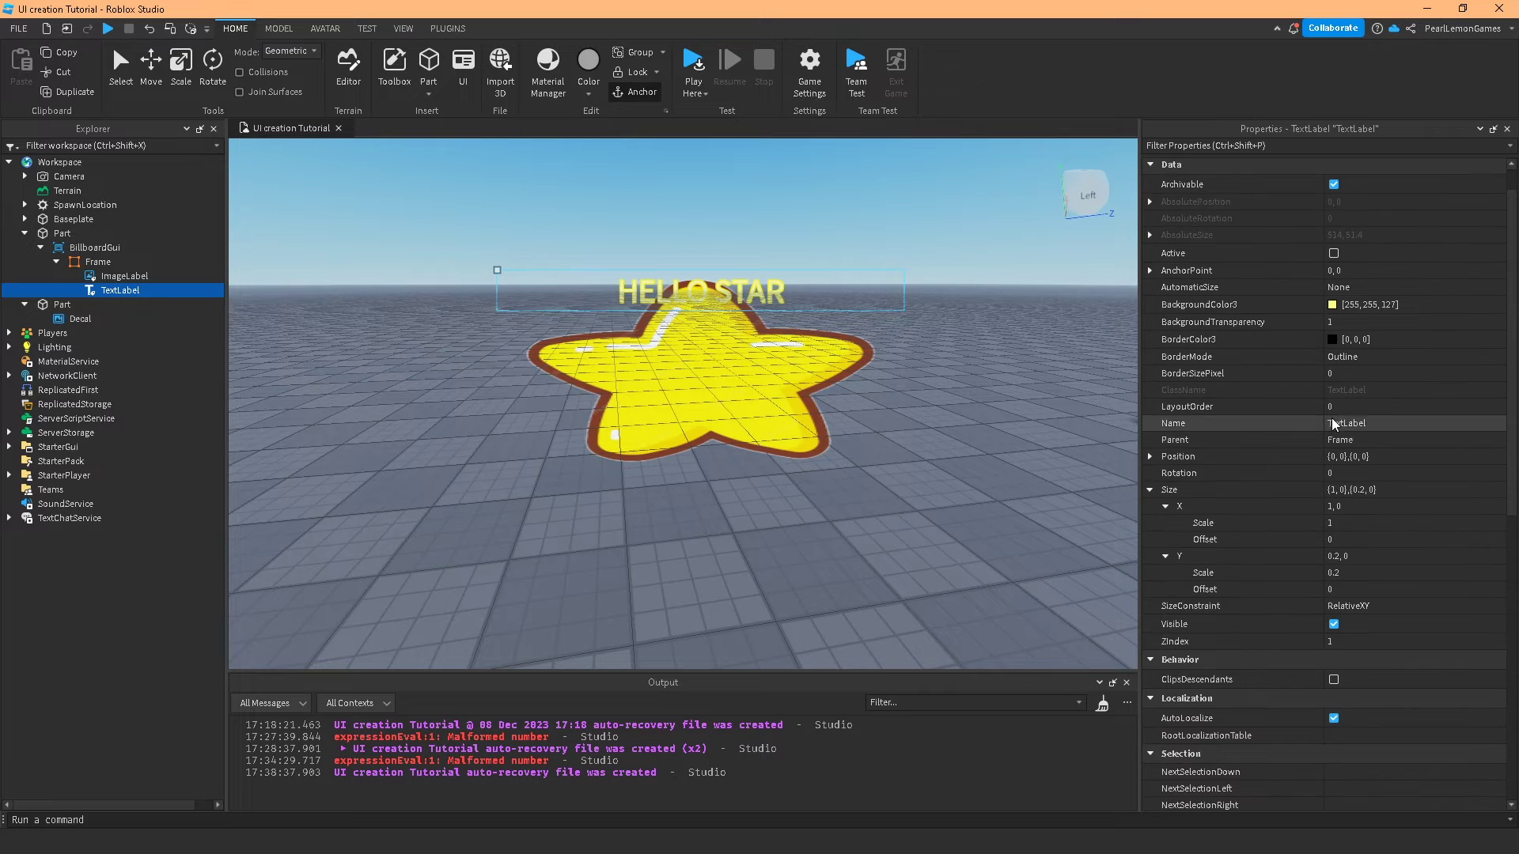
{"action": "left_click", "coordinate": [1148, 456]}
{"action": "left_click", "coordinate": [1165, 489]}
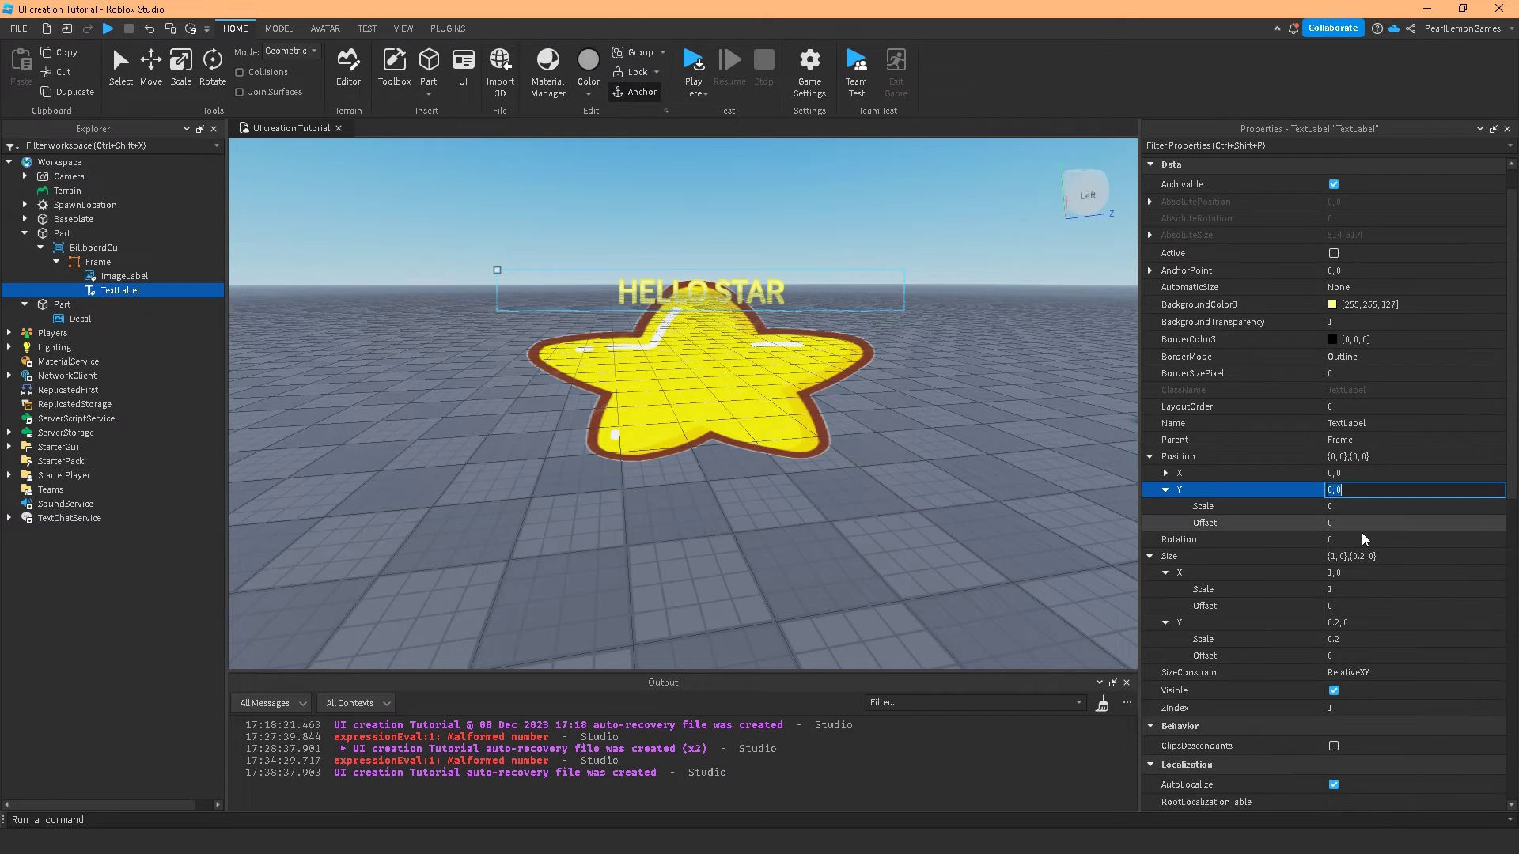
{"action": "left_click", "coordinate": [1398, 509]}
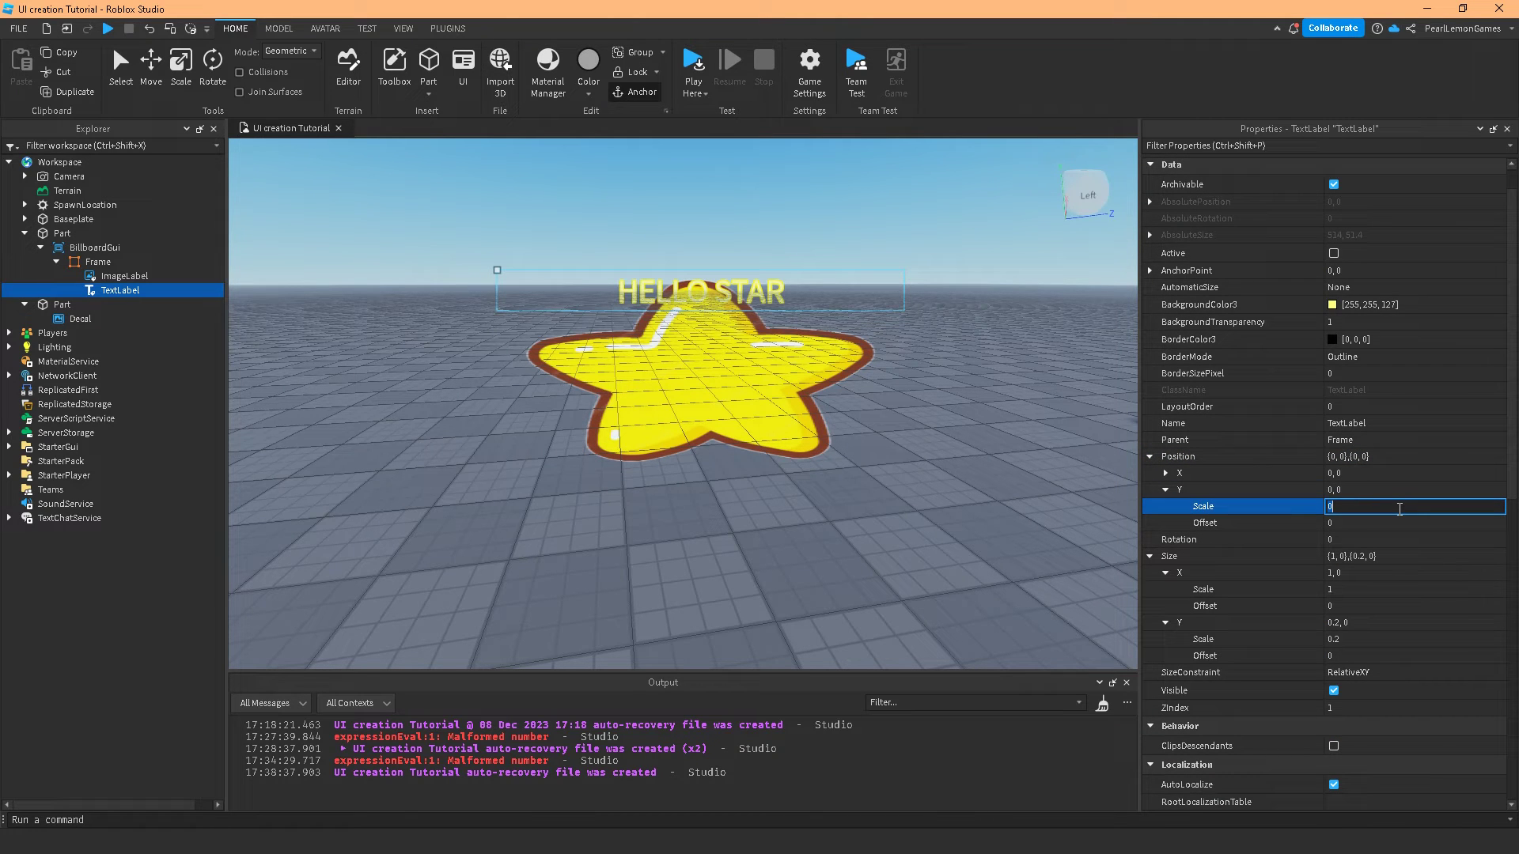
{"action": "type", "text": "-"}
{"action": "type", "text": "0.01"}
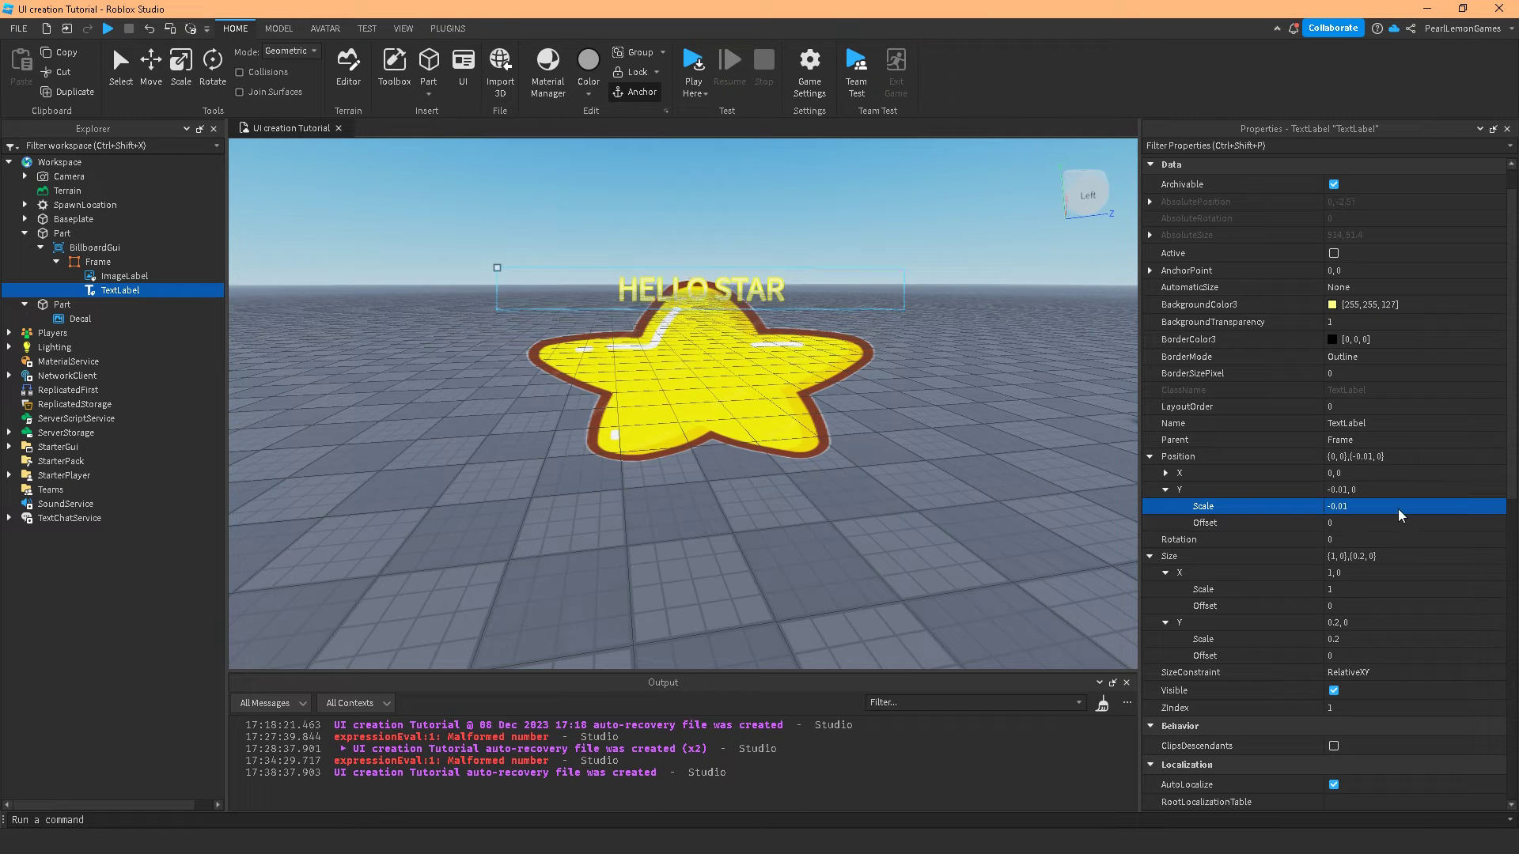
{"action": "key", "text": "Return"}
{"action": "key", "text": "BackSpace"}
{"action": "key", "text": "BackSpace"}
{"action": "type", "text": "1"}
{"action": "key", "text": "Return"}
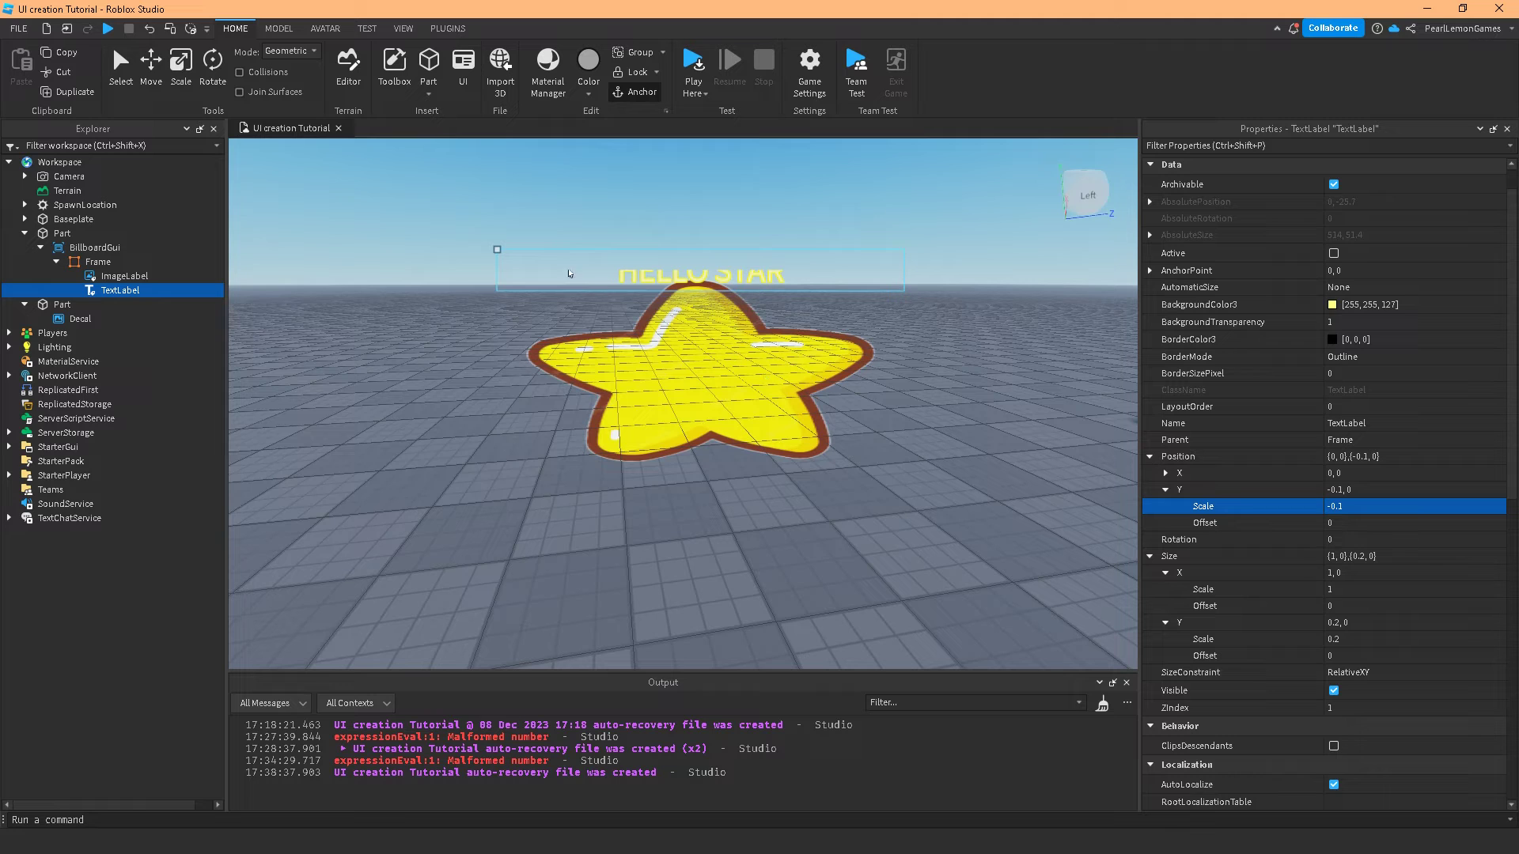
{"action": "right_click", "coordinate": [925, 332]}
{"action": "left_click", "coordinate": [99, 263]}
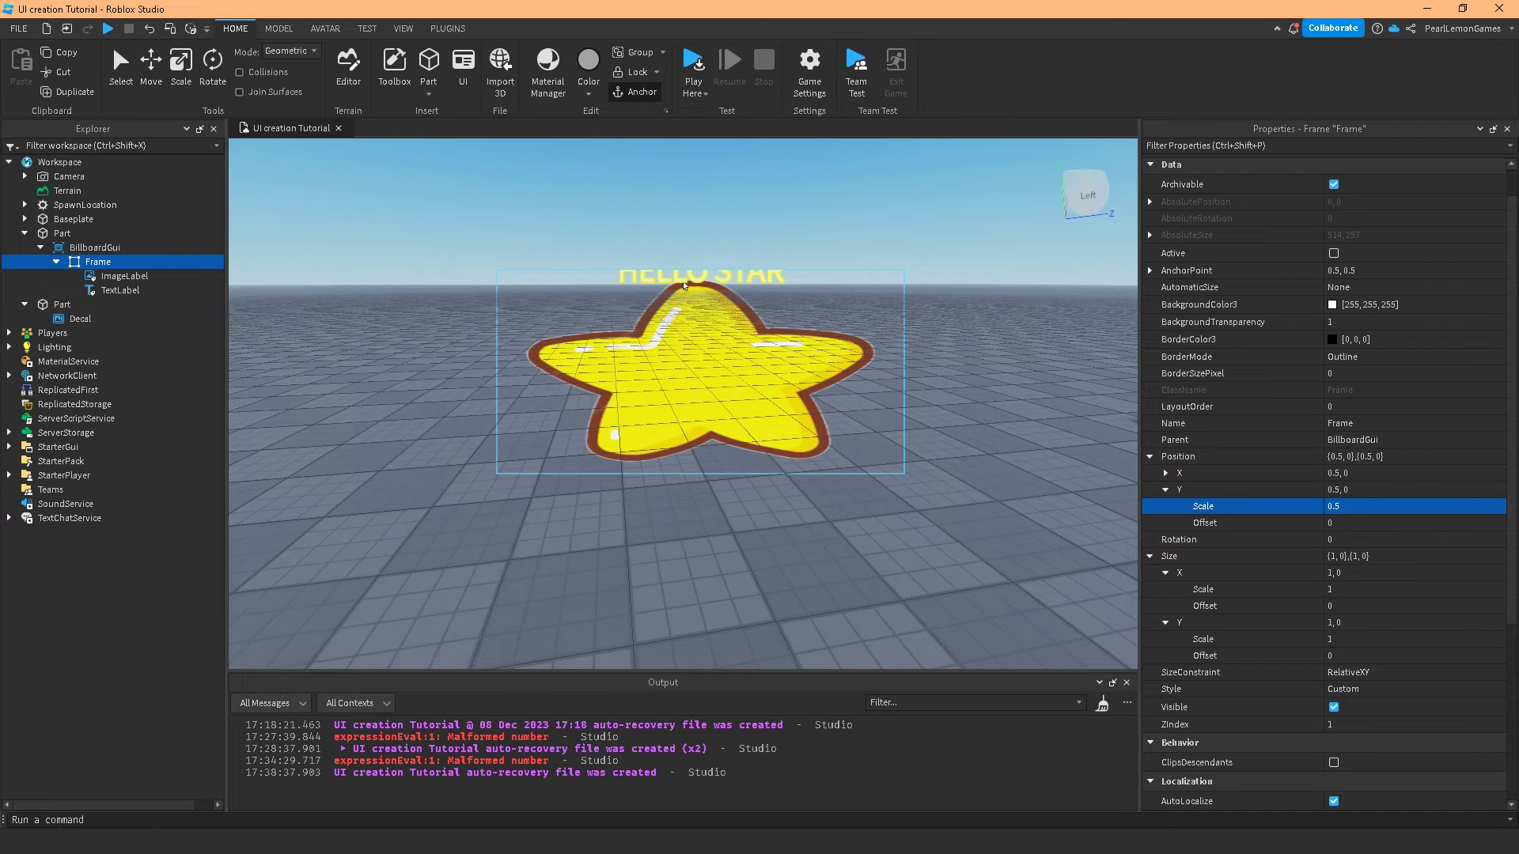
{"action": "left_click", "coordinate": [117, 291]}
{"action": "left_click", "coordinate": [1335, 507]}
{"action": "key", "text": "BackSpace"}
{"action": "key", "text": "BackSpace"}
{"action": "key", "text": "BackSpace"}
{"action": "type", "text": "0"}
{"action": "key", "text": "Return"}
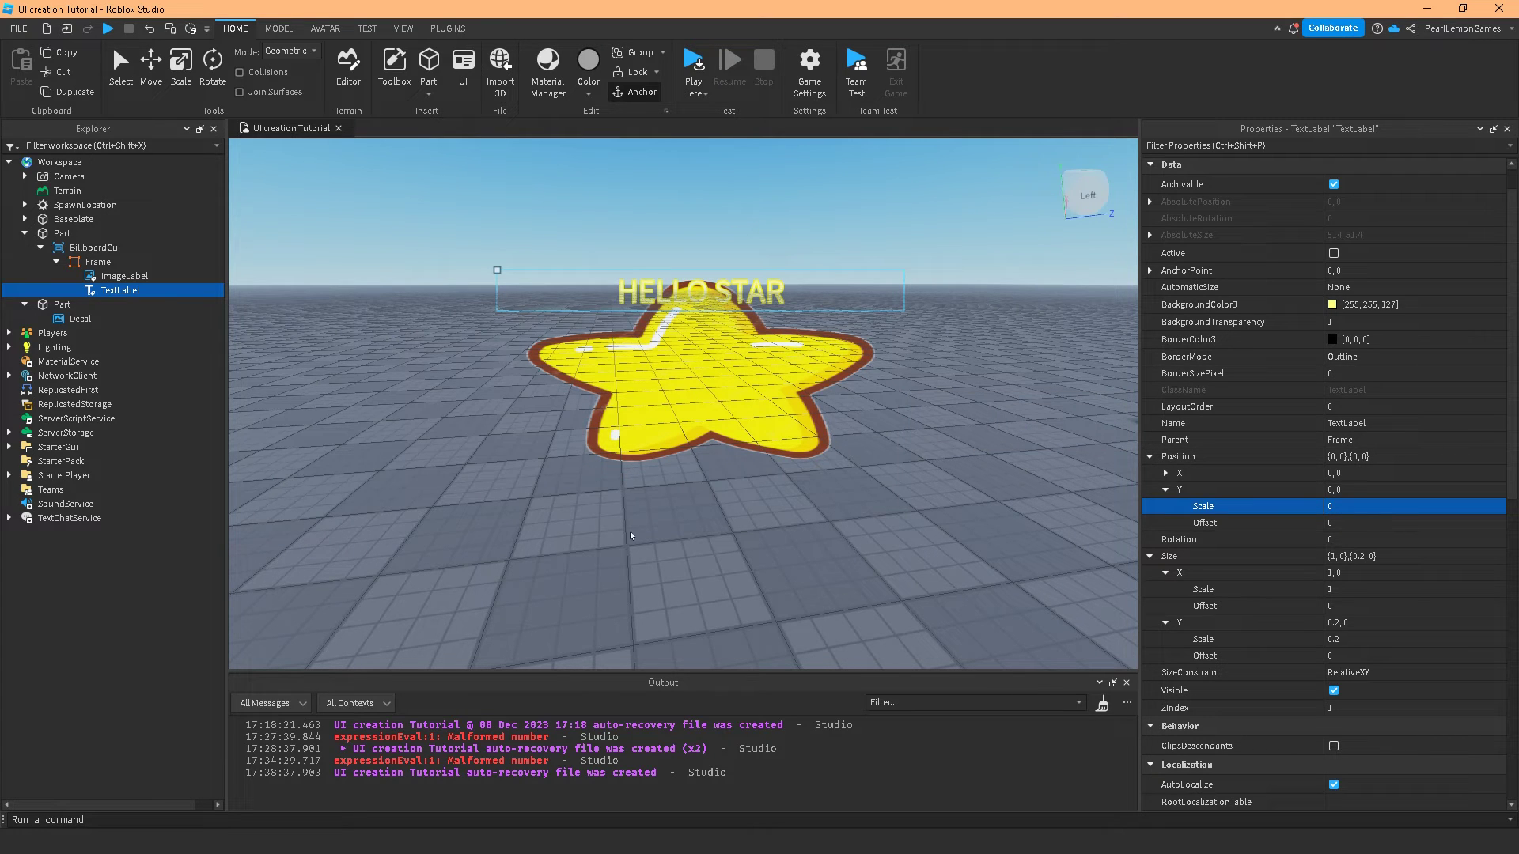
{"action": "scroll", "coordinate": [677, 464], "scroll_direction": "down", "scroll_amount": 10}
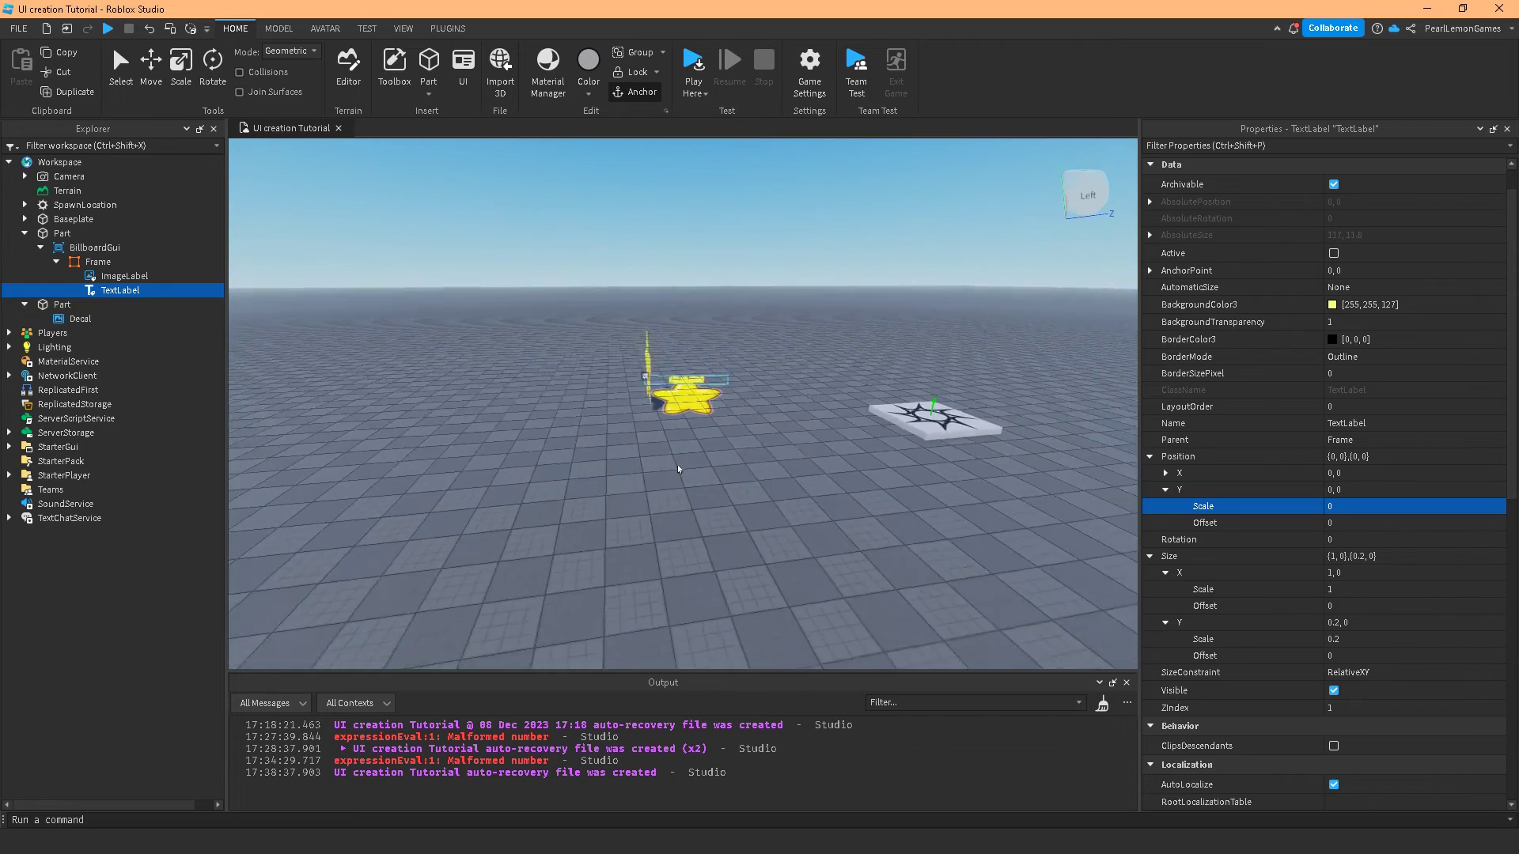
{"action": "right_click_drag", "start_coordinate": [678, 463], "coordinate": [678, 464]}
{"action": "scroll", "coordinate": [678, 465], "scroll_direction": "up", "scroll_amount": 3}
{"action": "scroll", "coordinate": [677, 465], "scroll_direction": "up", "scroll_amount": 5}
{"action": "right_click_drag", "start_coordinate": [677, 464], "coordinate": [678, 464]}
{"action": "scroll", "coordinate": [678, 464], "scroll_direction": "up", "scroll_amount": 2}
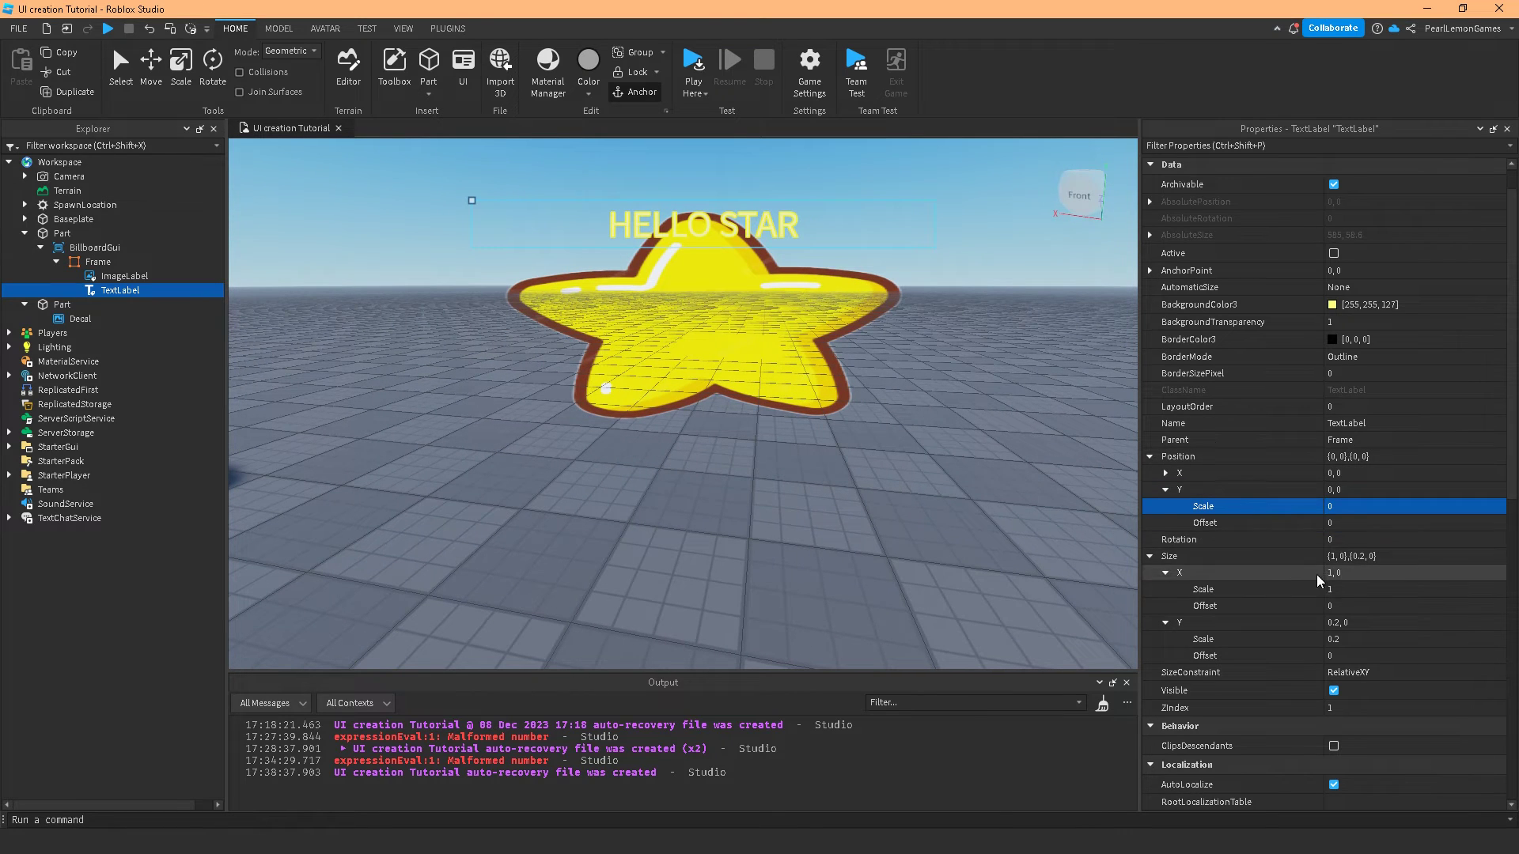
- Set the label's height offset to 50 and width offset to 100, then fly around to inspect
{"action": "left_click", "coordinate": [1376, 641]}
{"action": "type", "text": "50"}
{"action": "key", "text": "Return"}
{"action": "left_click", "coordinate": [1369, 638]}
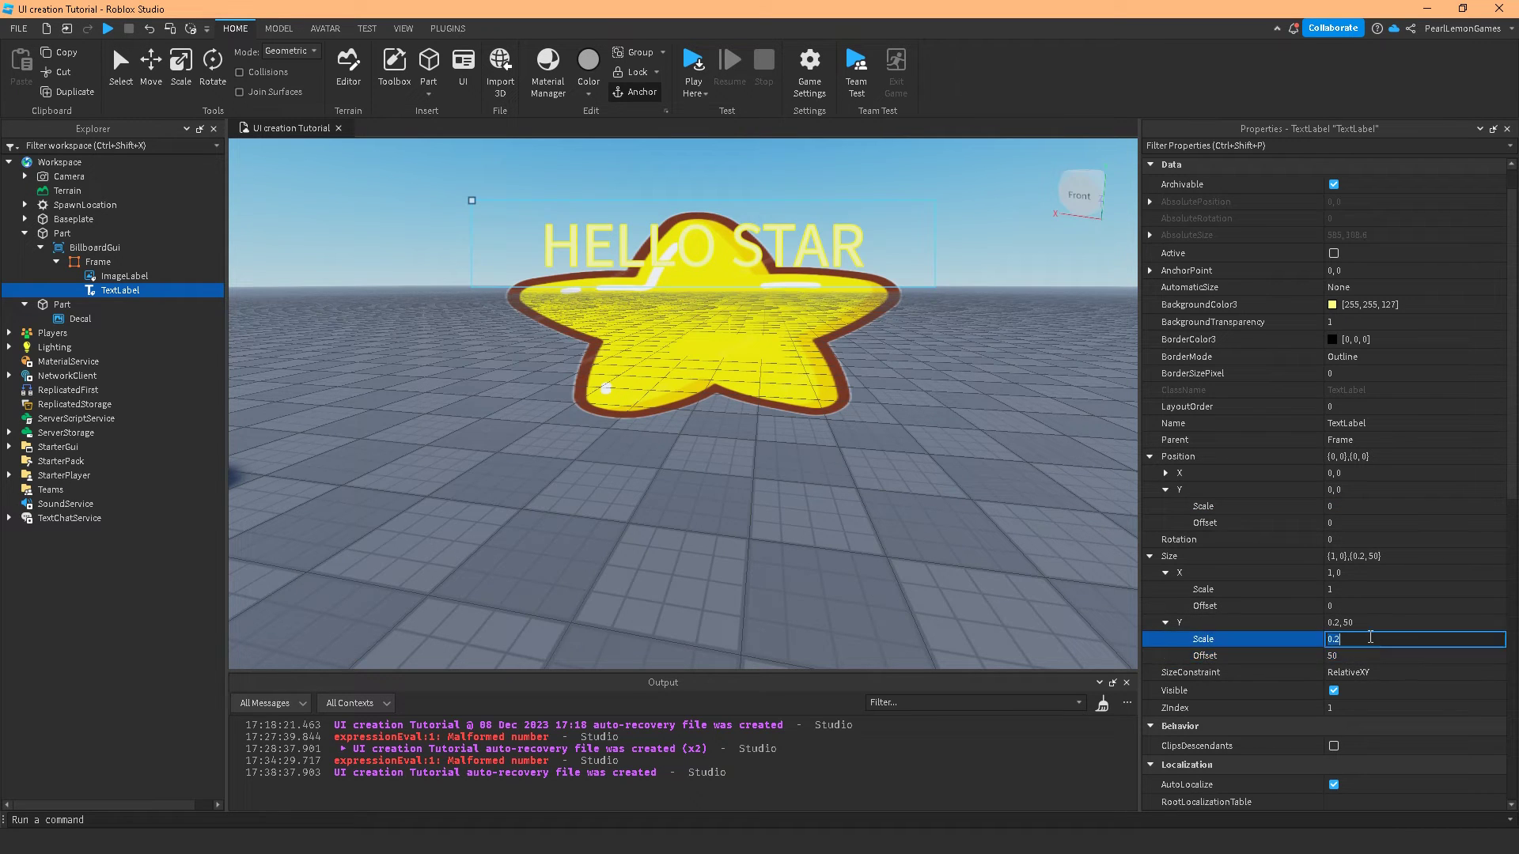
{"action": "left_click", "coordinate": [1372, 608]}
{"action": "type", "text": "100"}
{"action": "key", "text": "Return"}
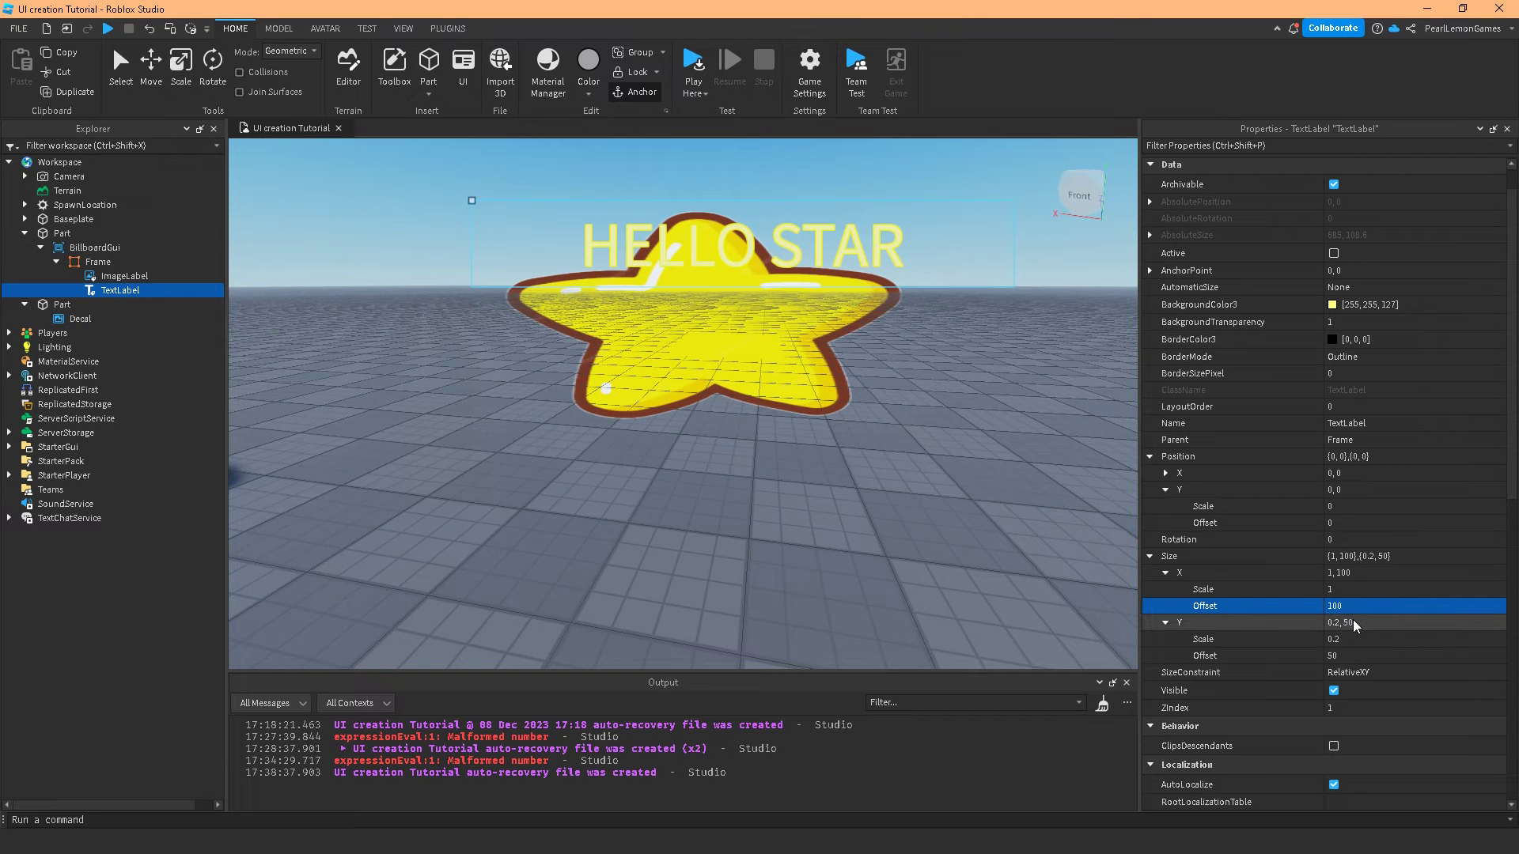
{"action": "right_click_drag", "start_coordinate": [835, 549], "coordinate": [907, 567]}
{"action": "right_click", "coordinate": [835, 549]}
{"action": "key", "text": "s"}
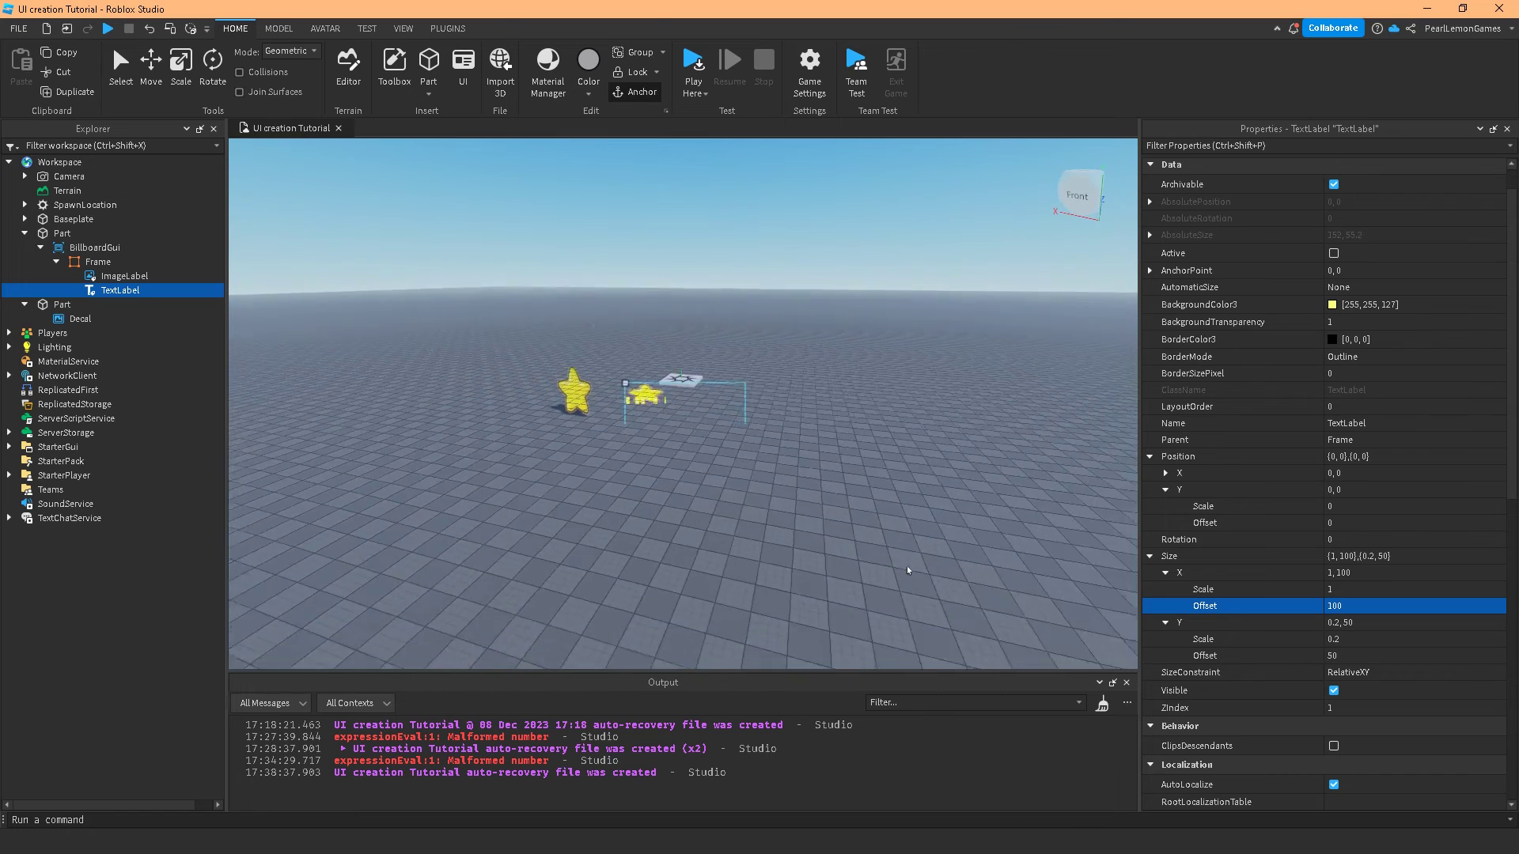
{"action": "key", "text": "w"}
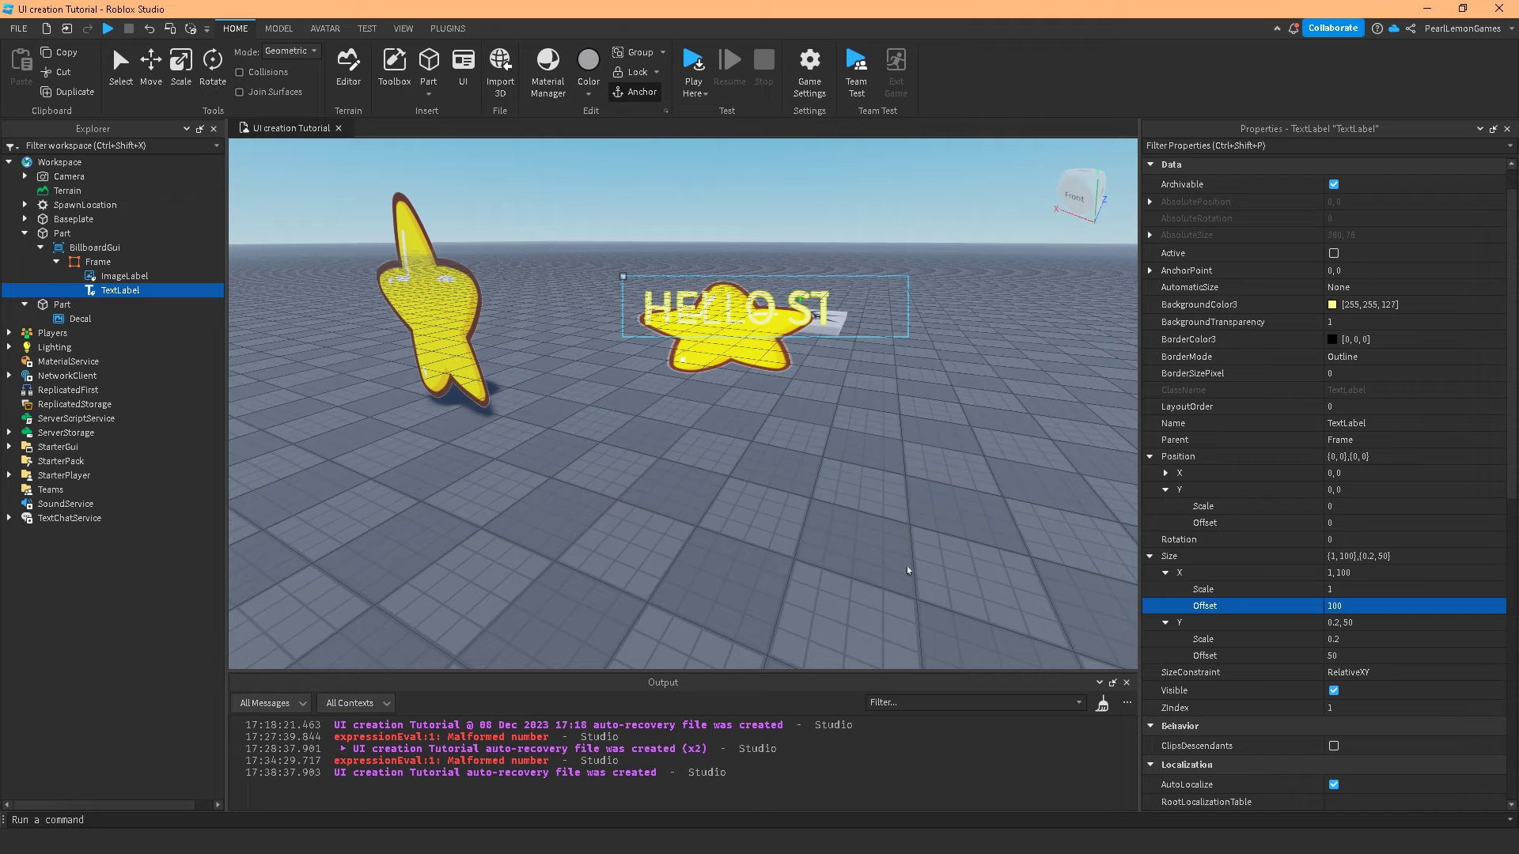
{"action": "key", "text": "s"}
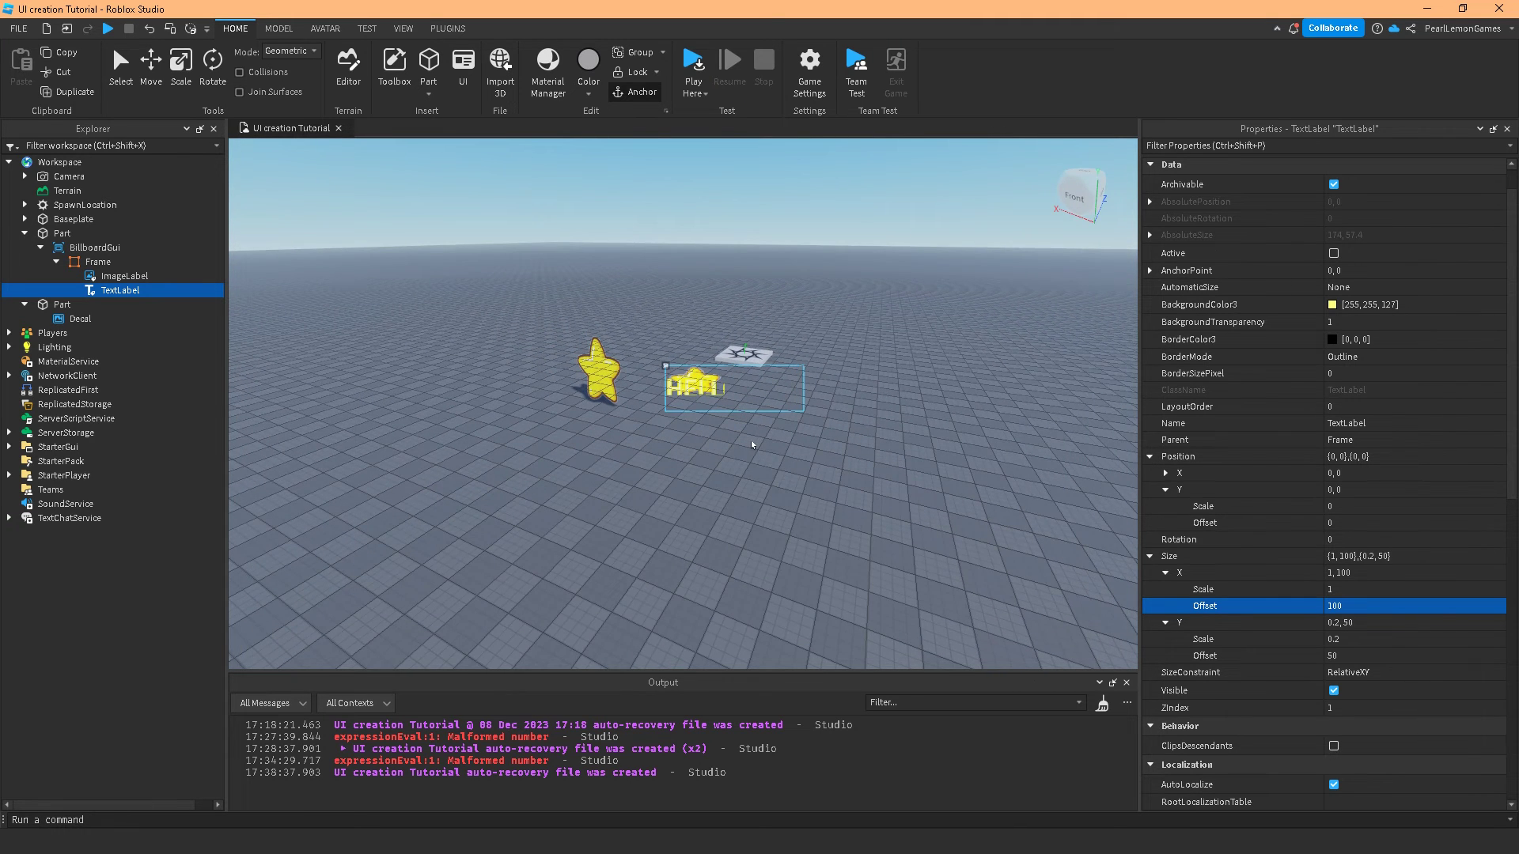
{"action": "key", "text": "w"}
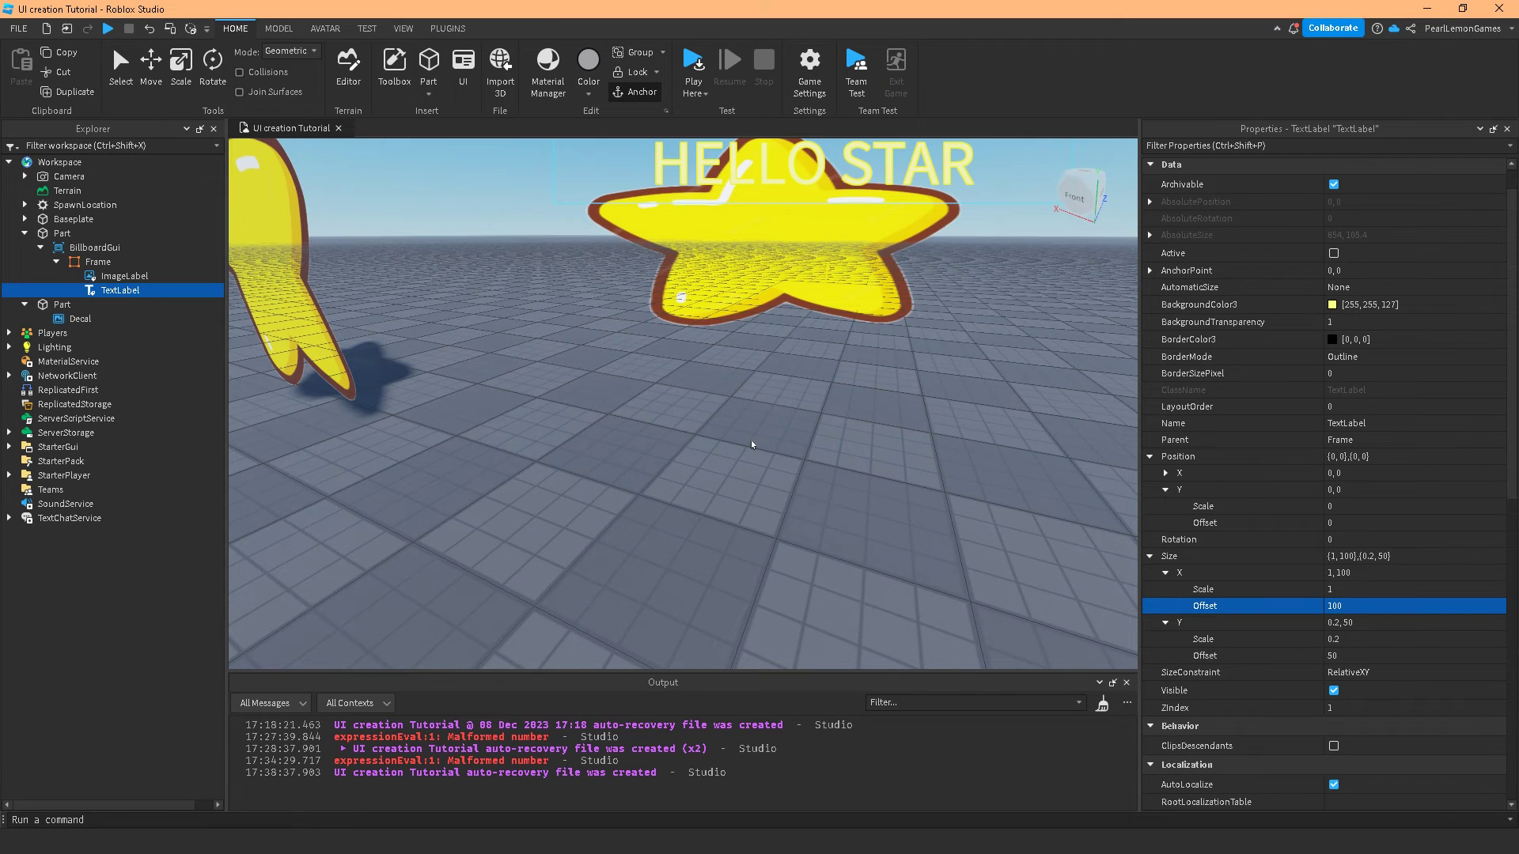
{"action": "key", "text": "s"}
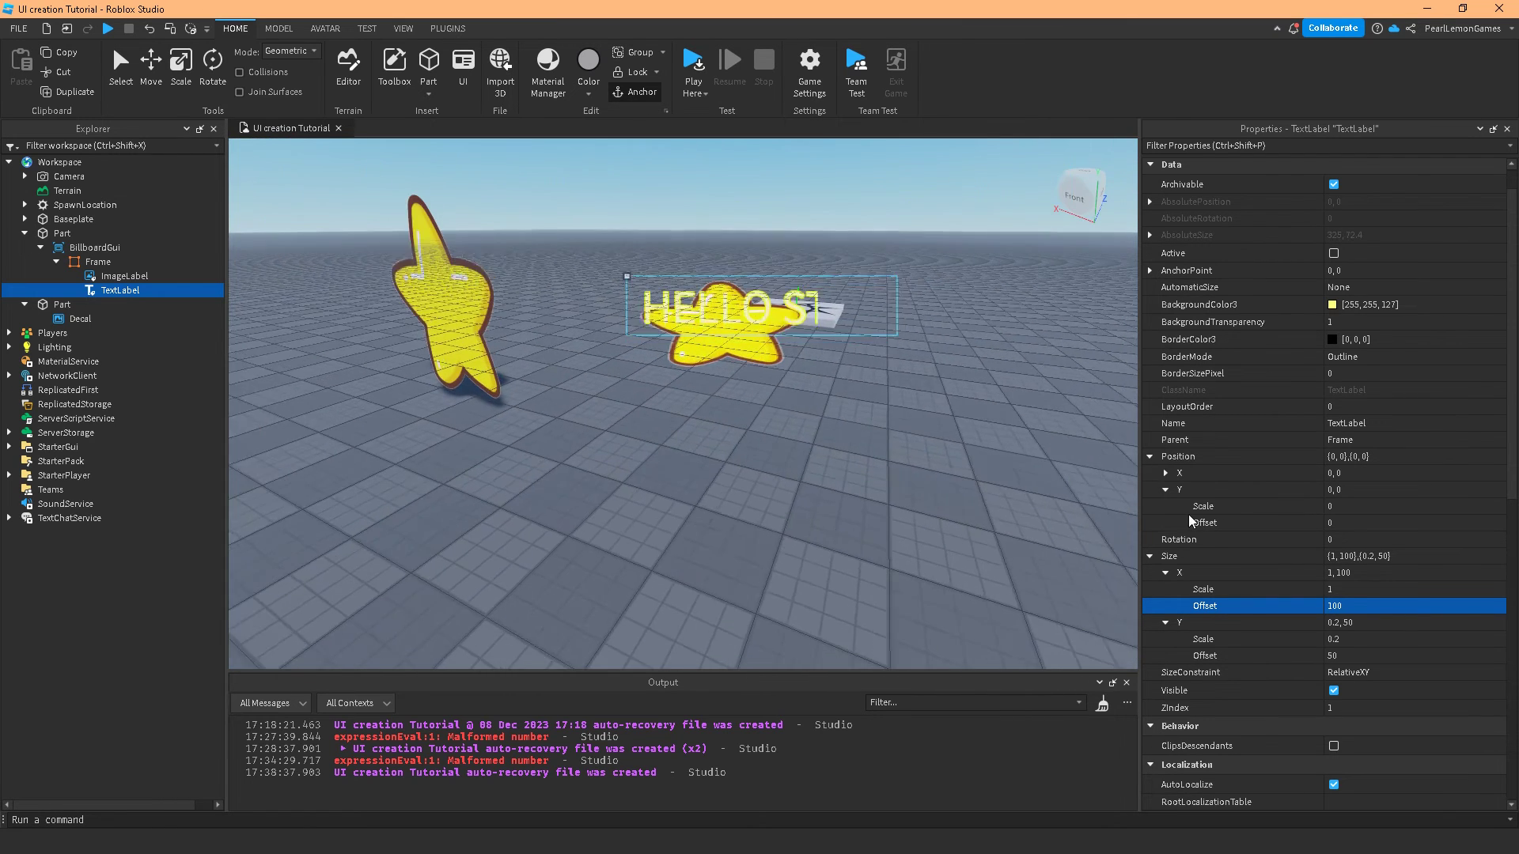
- Set both Size offsets back to 0, restoring {1,0},{0.2,0}, and fly around the star
{"action": "left_click", "coordinate": [1367, 607]}
{"action": "type", "text": "0"}
{"action": "key", "text": "Return"}
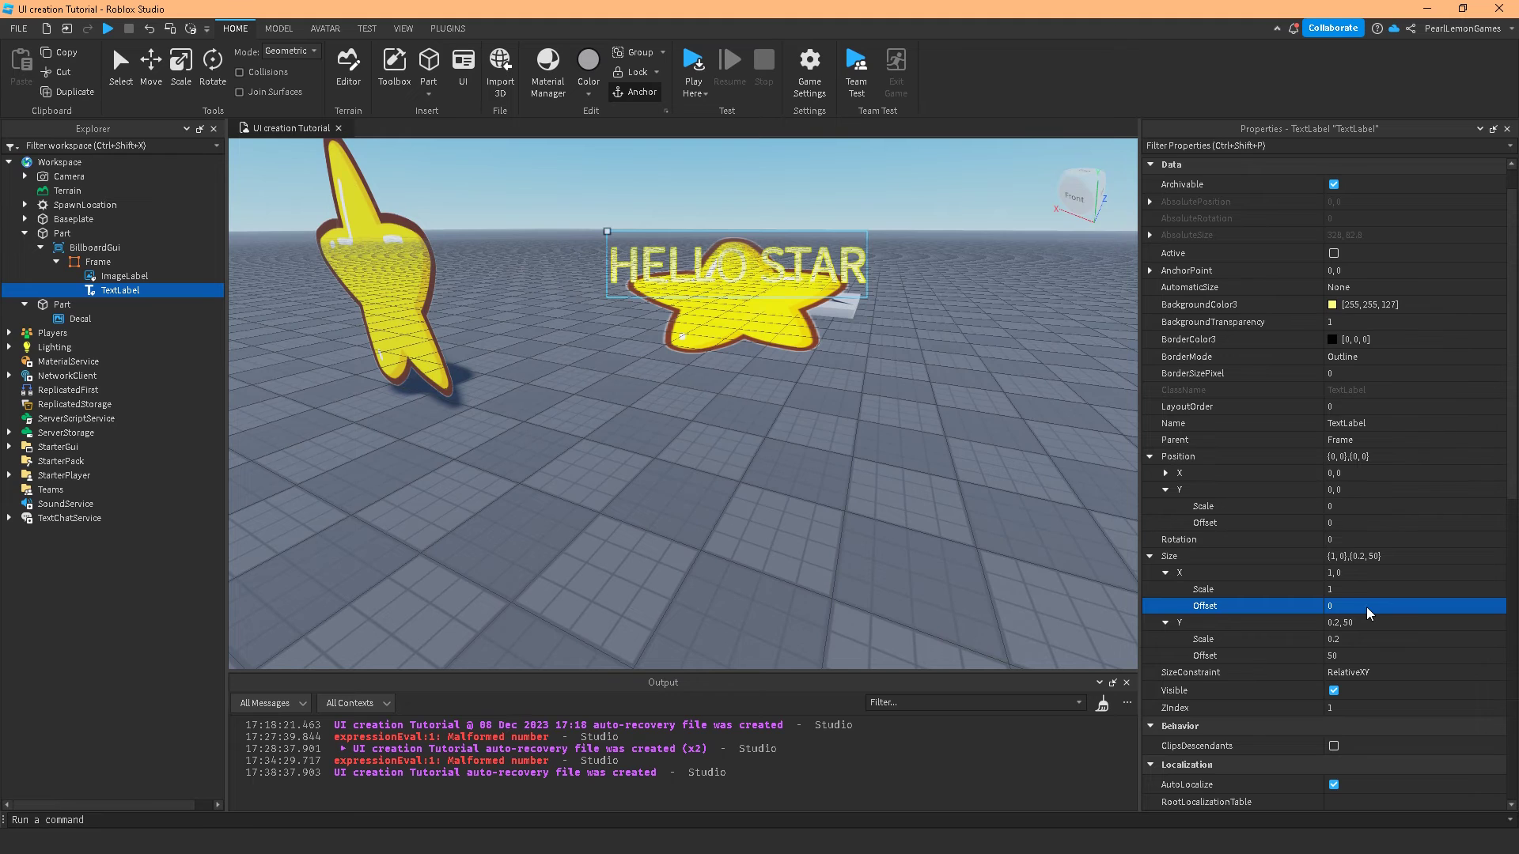
{"action": "left_click", "coordinate": [1444, 656]}
{"action": "type", "text": "0"}
{"action": "key", "text": "Return"}
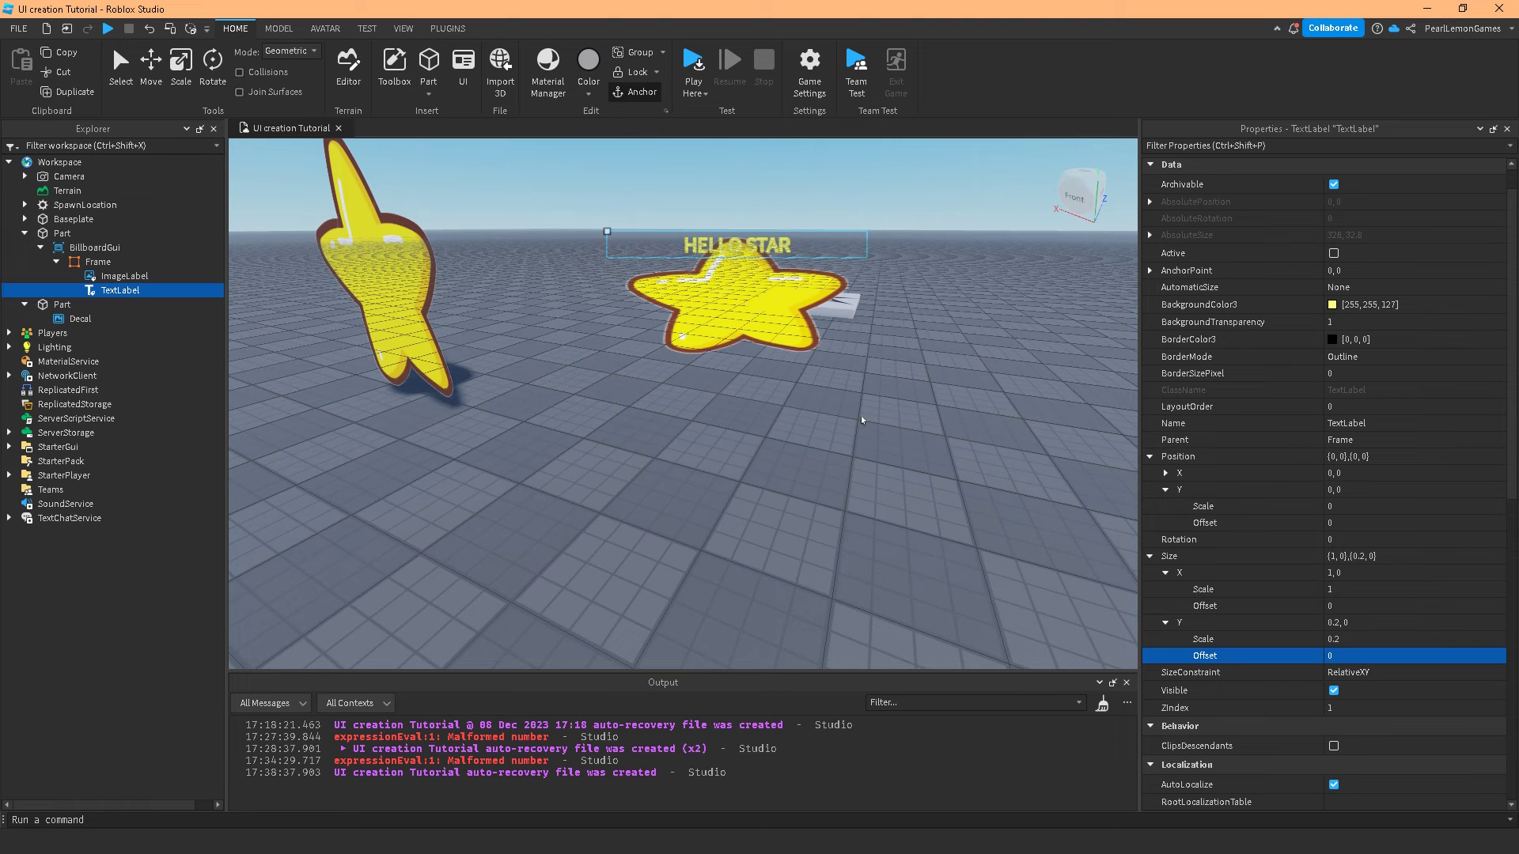
{"action": "scroll", "coordinate": [846, 409], "scroll_direction": "down", "scroll_amount": 5}
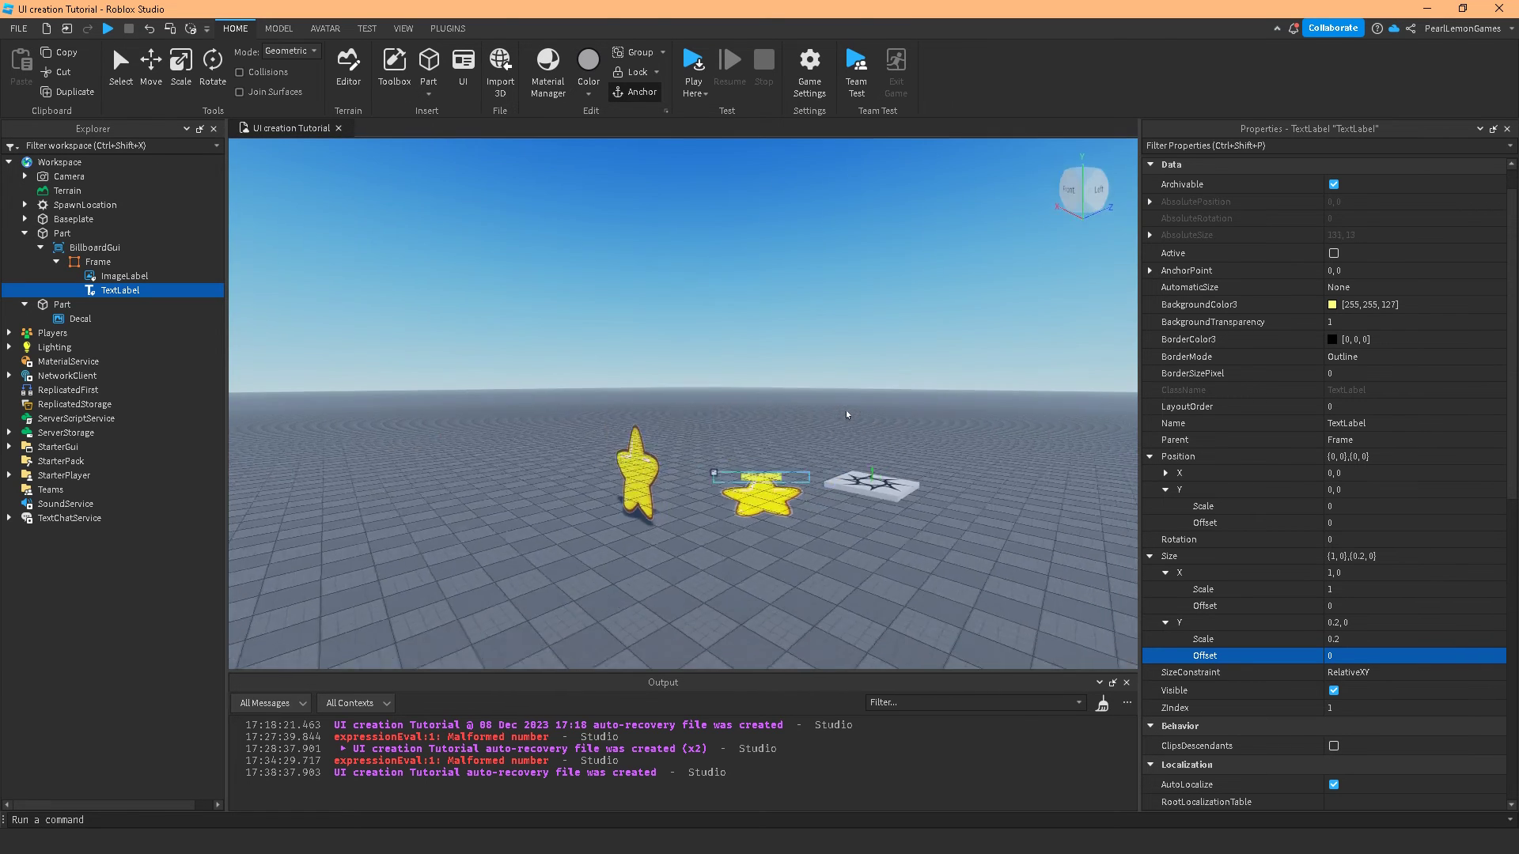
{"action": "right_click_drag", "start_coordinate": [846, 409], "coordinate": [555, 225]}
{"action": "right_click_drag", "start_coordinate": [457, 299], "coordinate": [594, 348]}
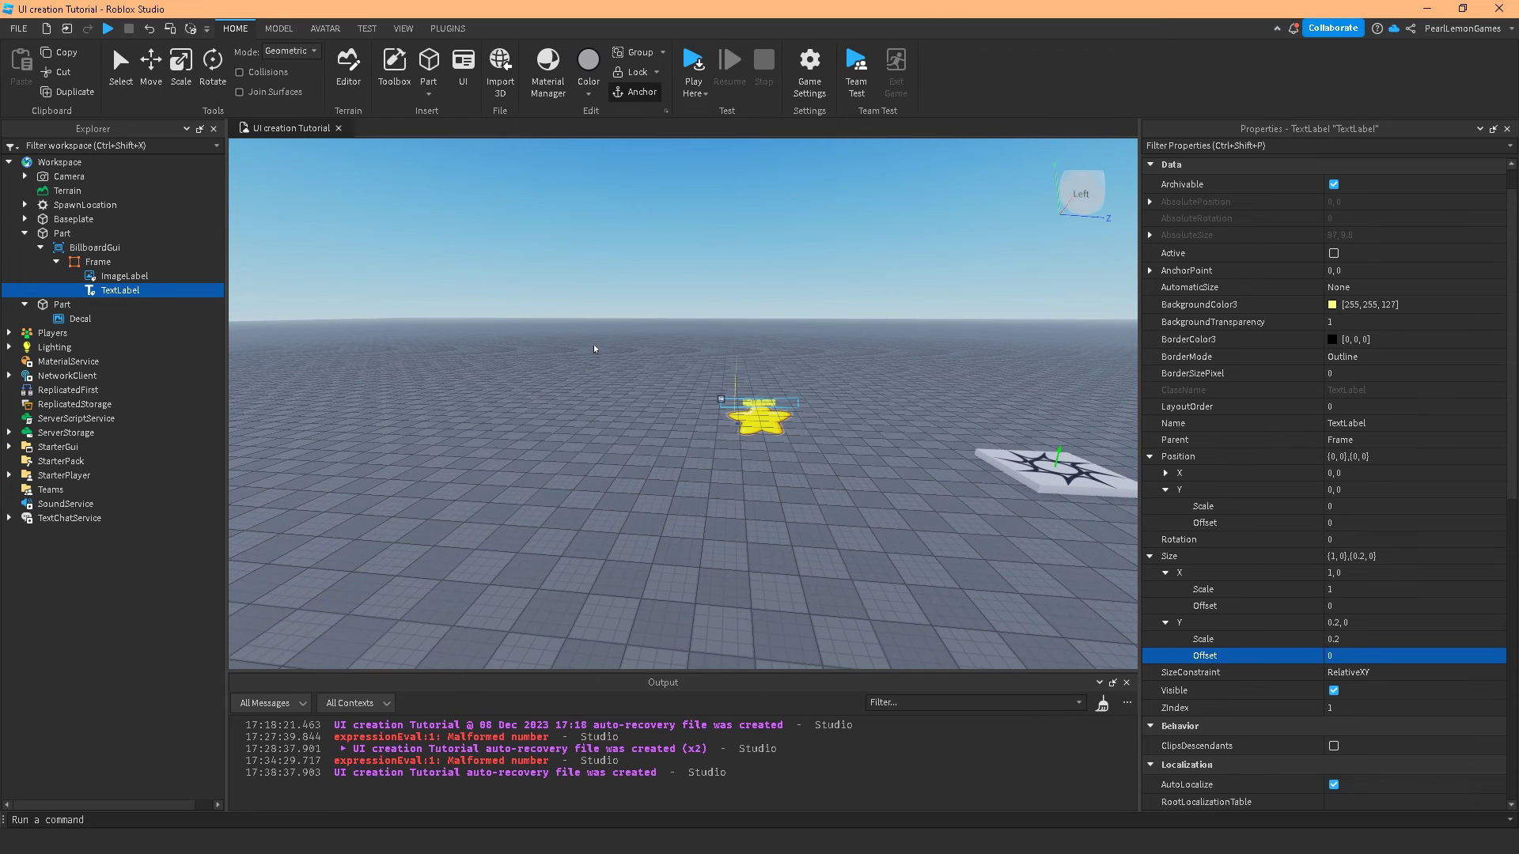
{"action": "key", "text": "f"}
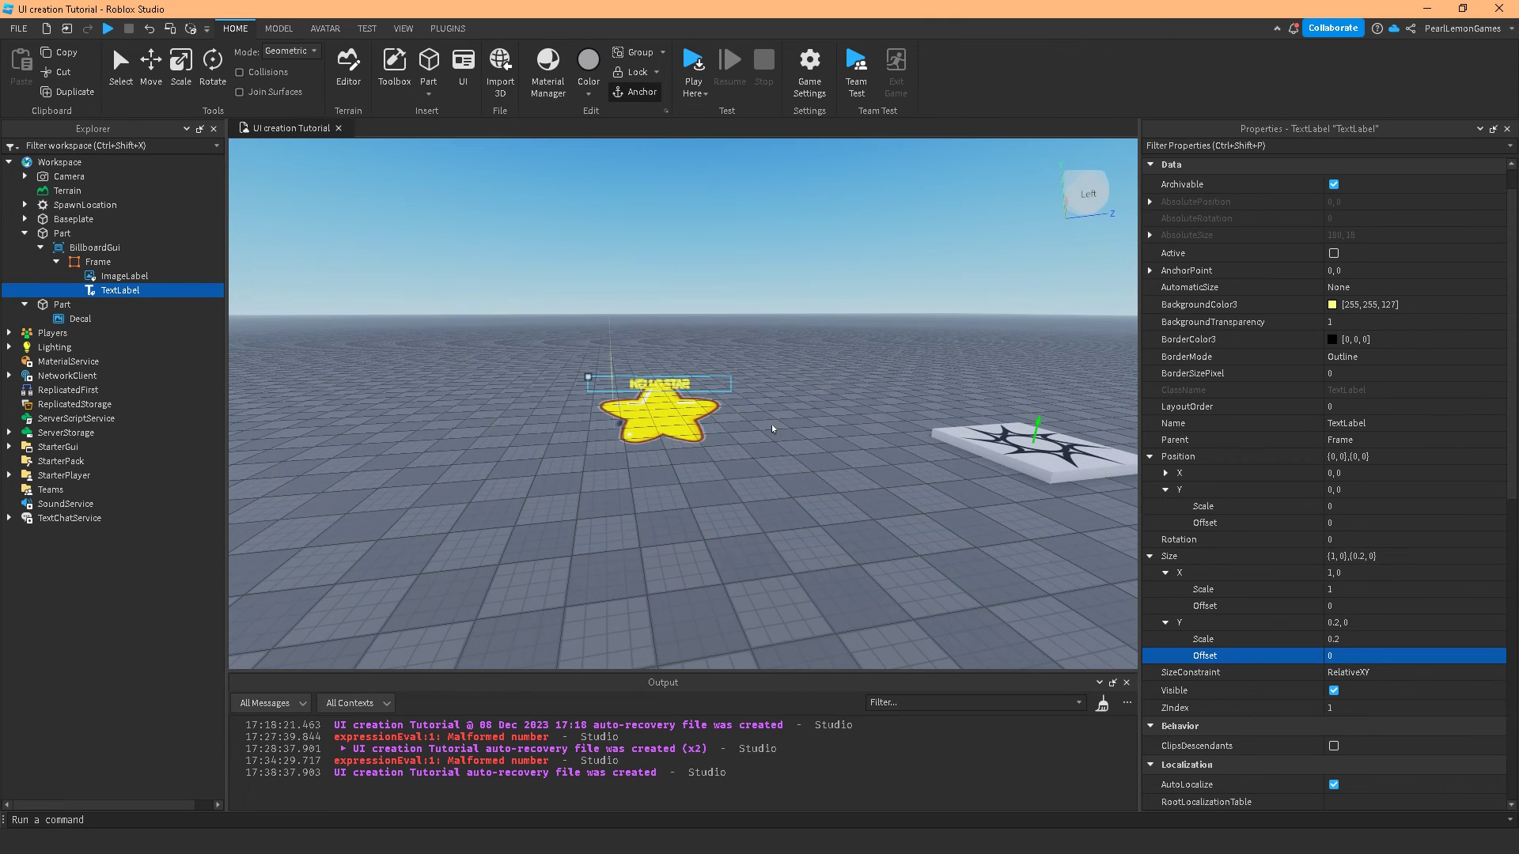
{"action": "key", "text": "d"}
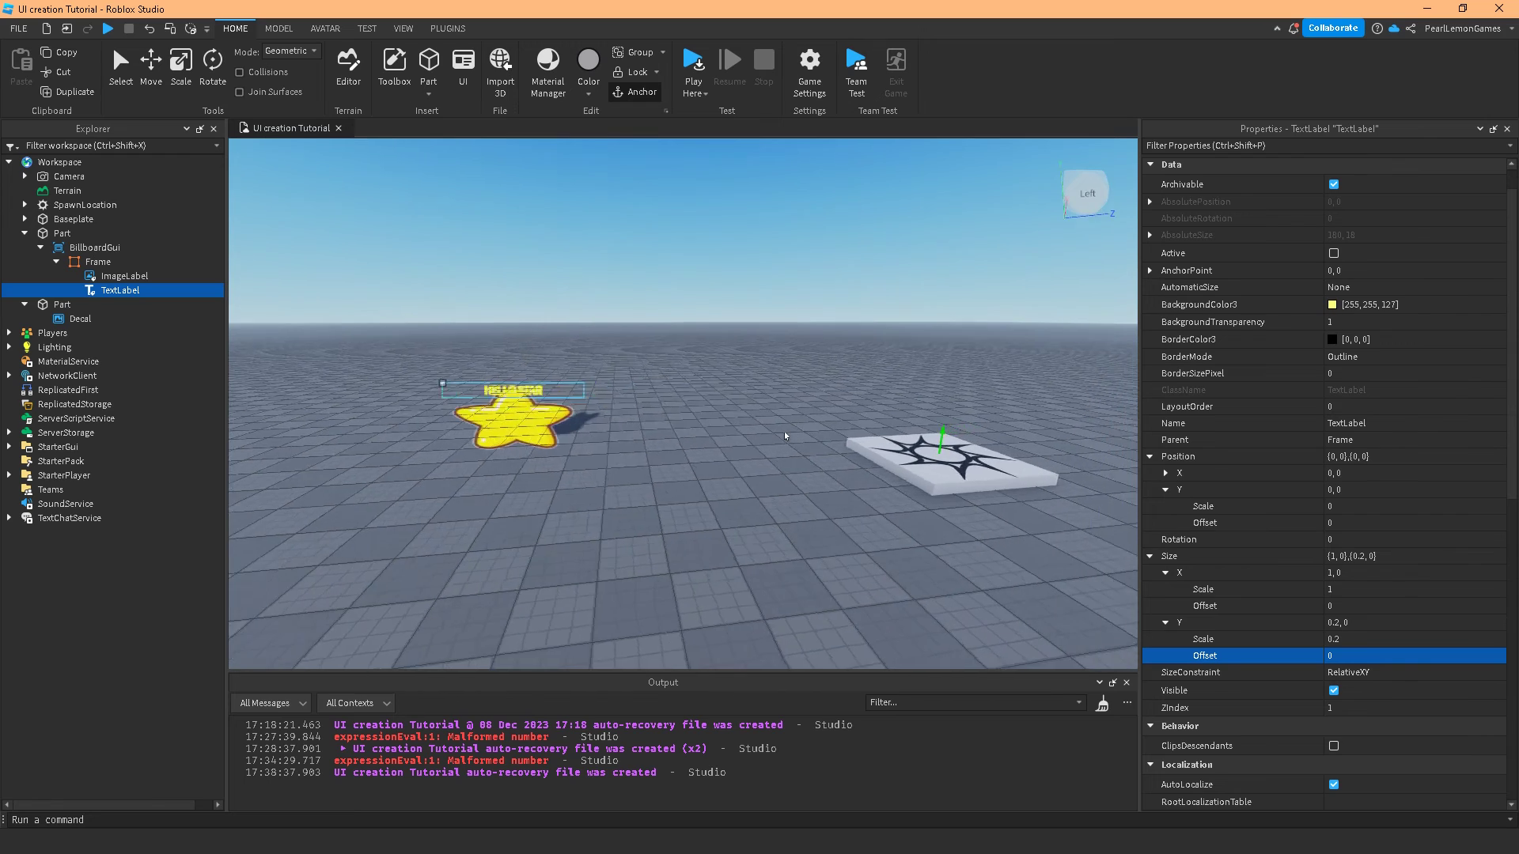
{"action": "right_click_drag", "start_coordinate": [784, 430], "coordinate": [785, 431]}
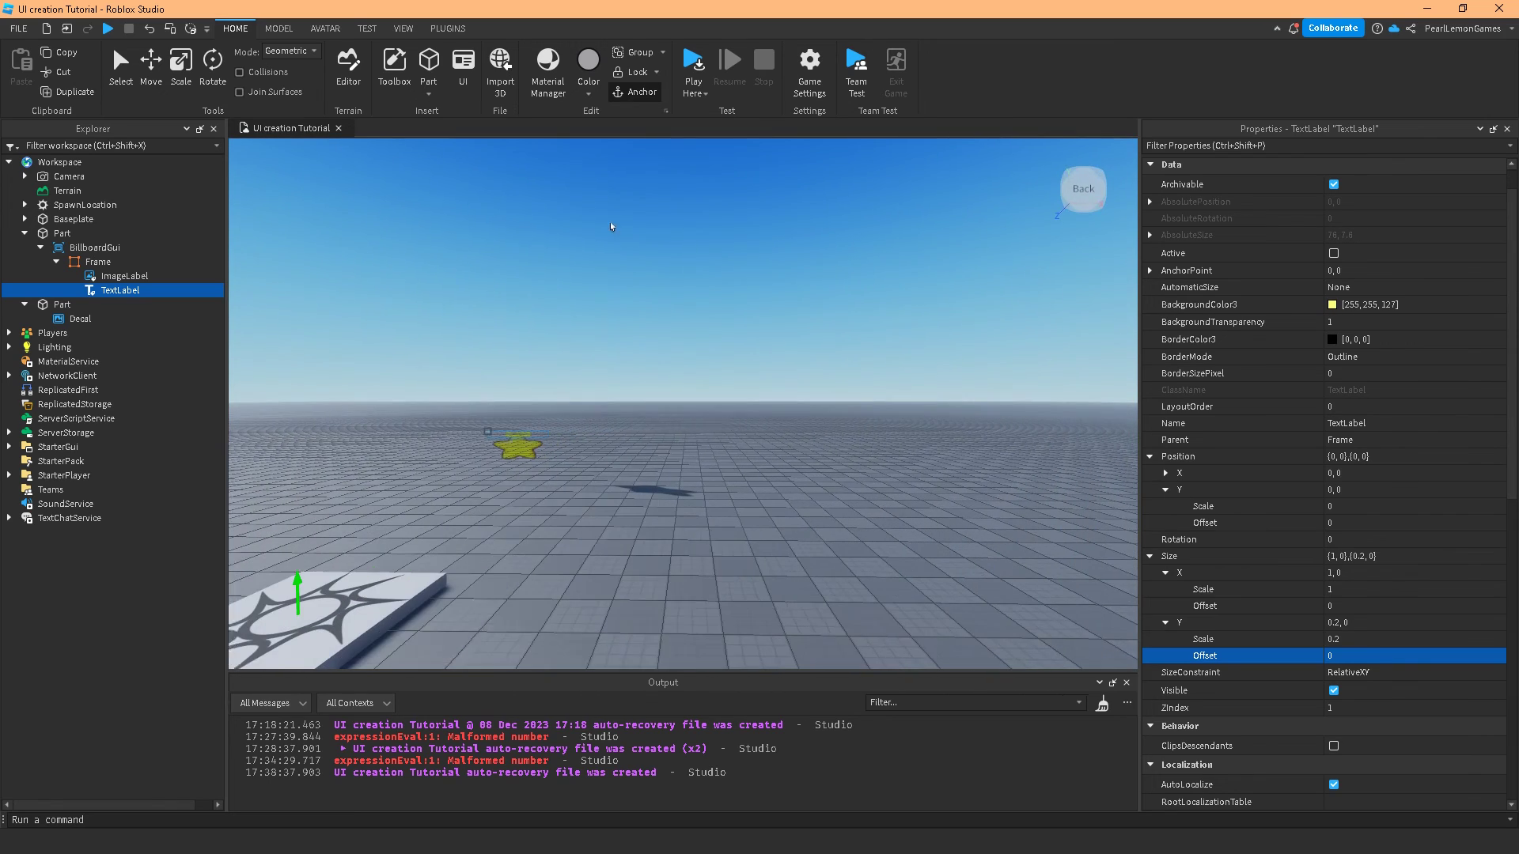
{"action": "key", "text": "w"}
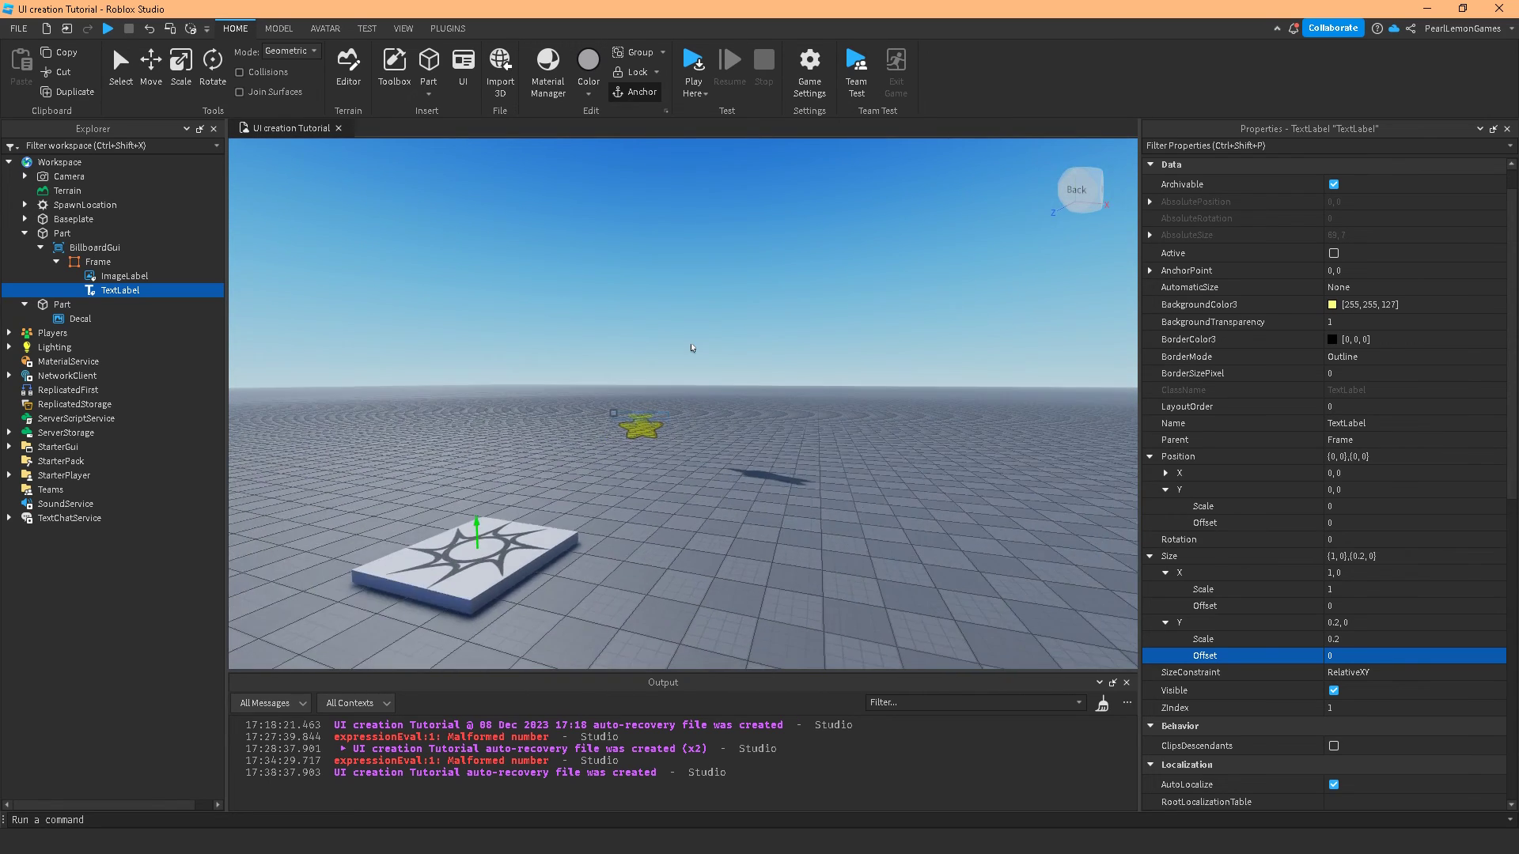
{"action": "right_click_drag", "start_coordinate": [511, 236], "coordinate": [693, 343]}
{"action": "key", "text": "w"}
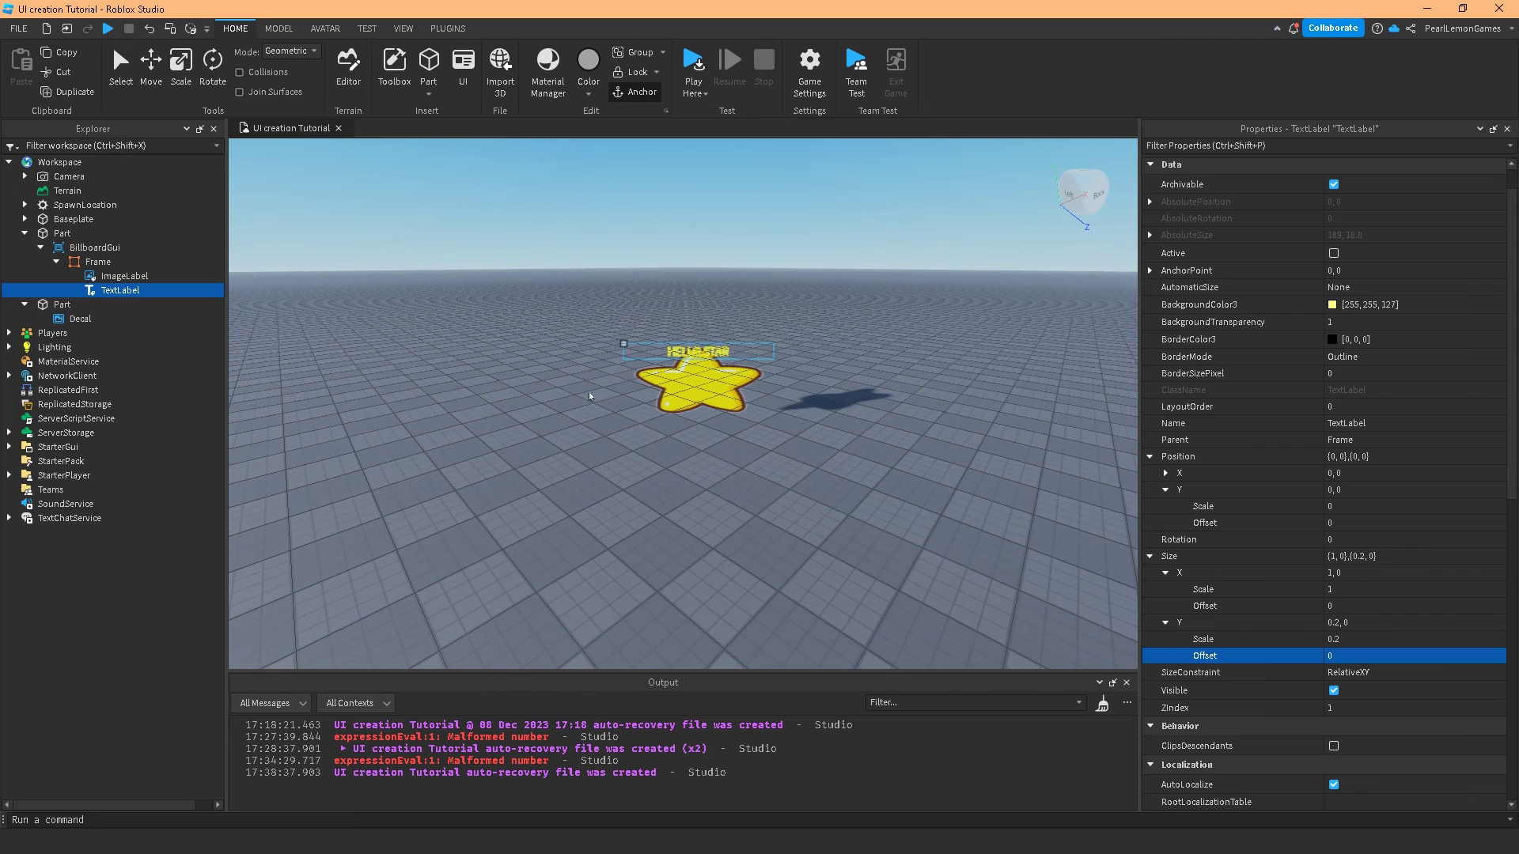